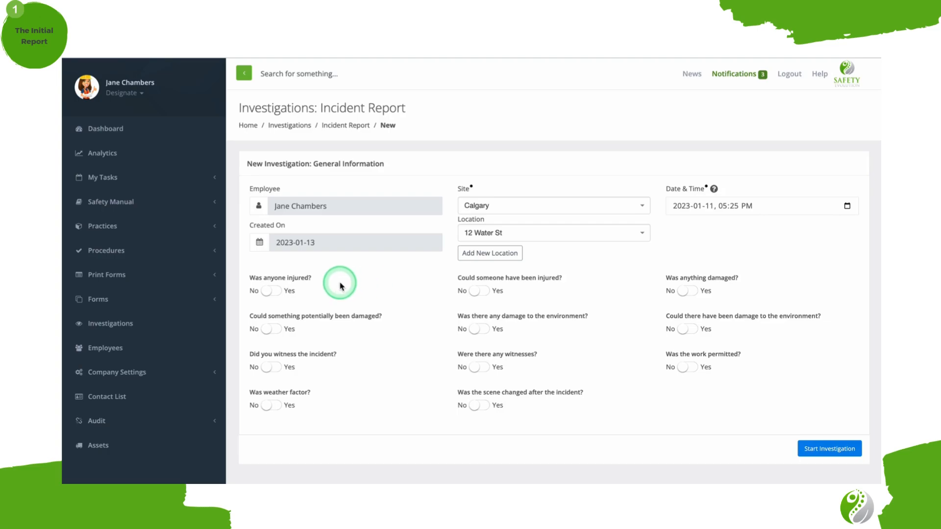
Answer Yes to the six questions on actual and potential injuries, property damage and environmental damage.
click(272, 294)
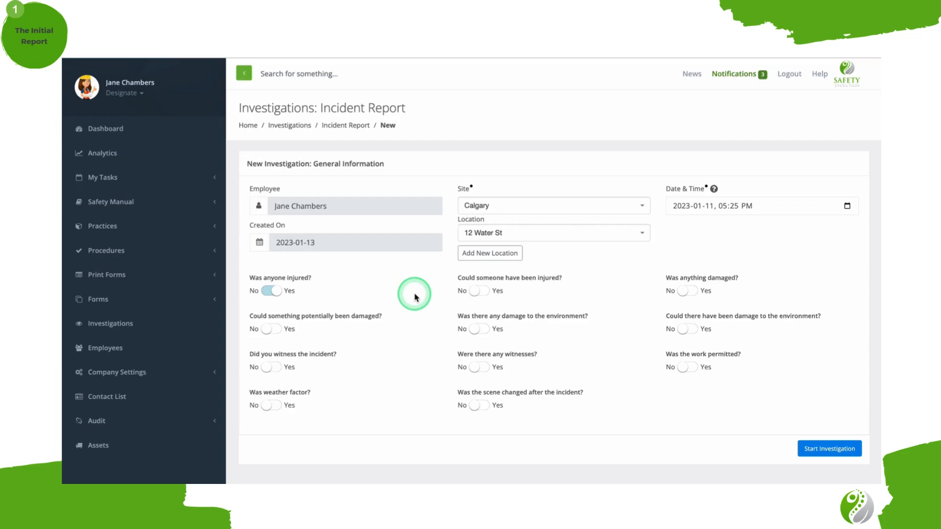
click(469, 293)
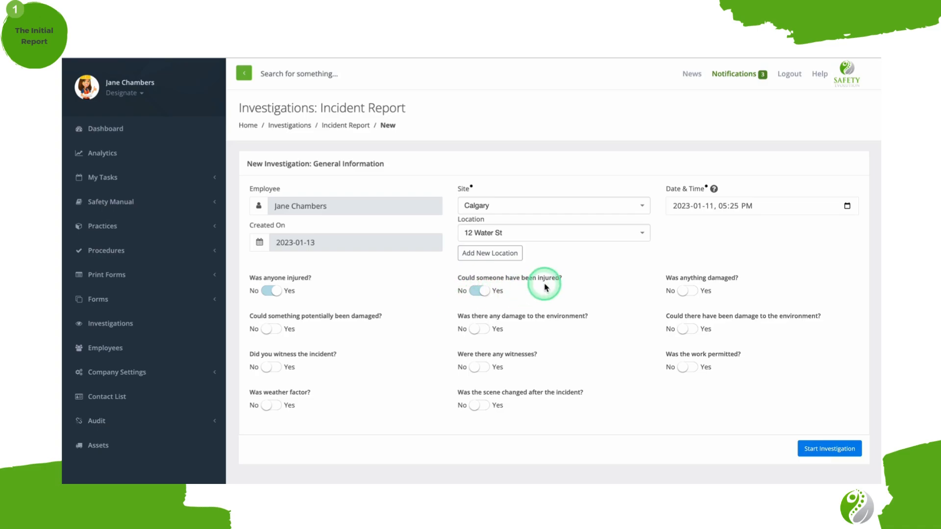
click(683, 294)
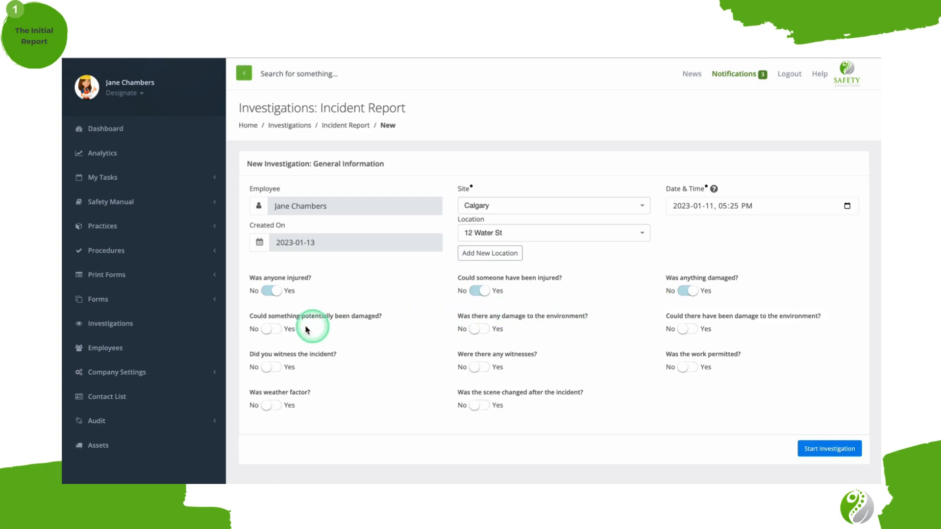
click(269, 335)
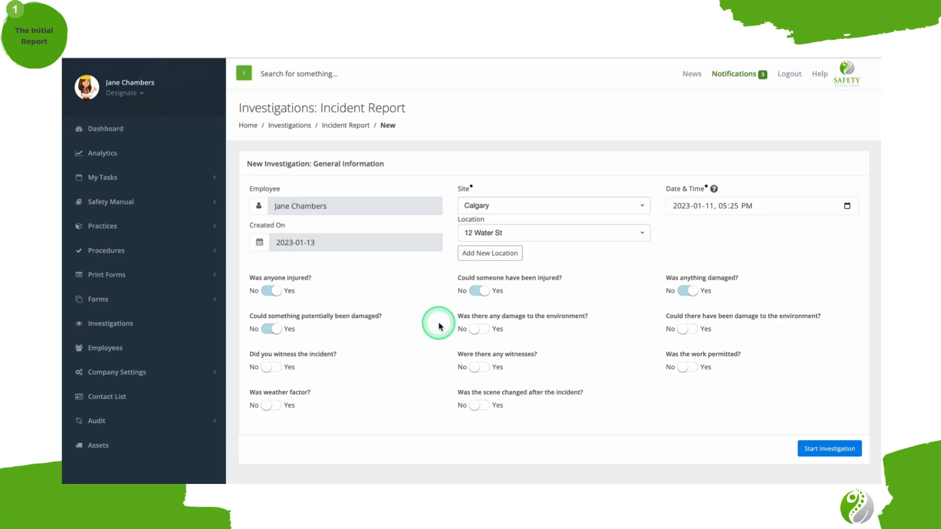
click(476, 330)
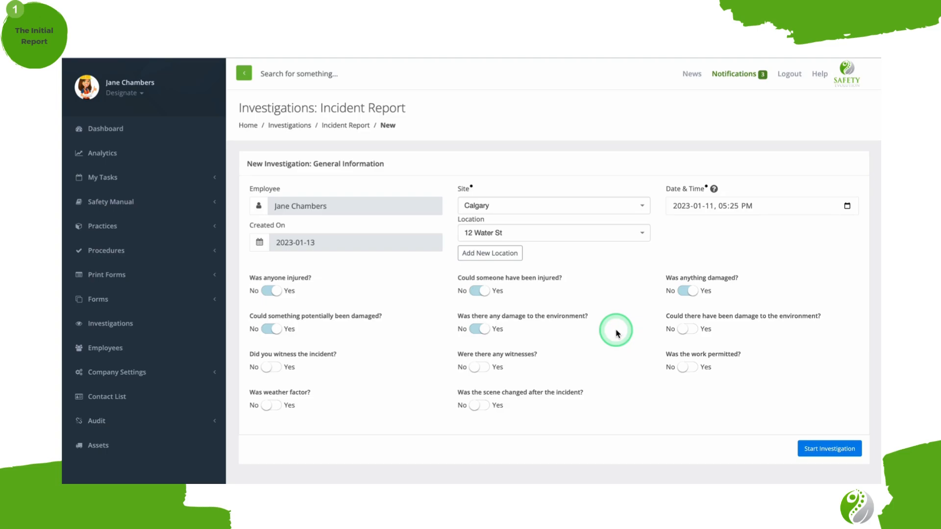
click(686, 331)
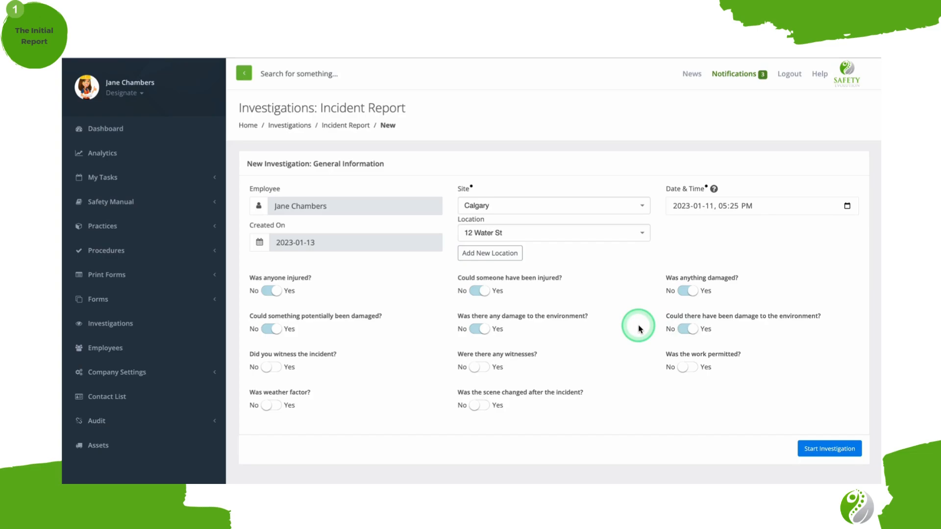
Answer Yes to the questions on witnessing the incident, other witnesses, work permit, weather and scene changes, and start the investigation.
click(271, 368)
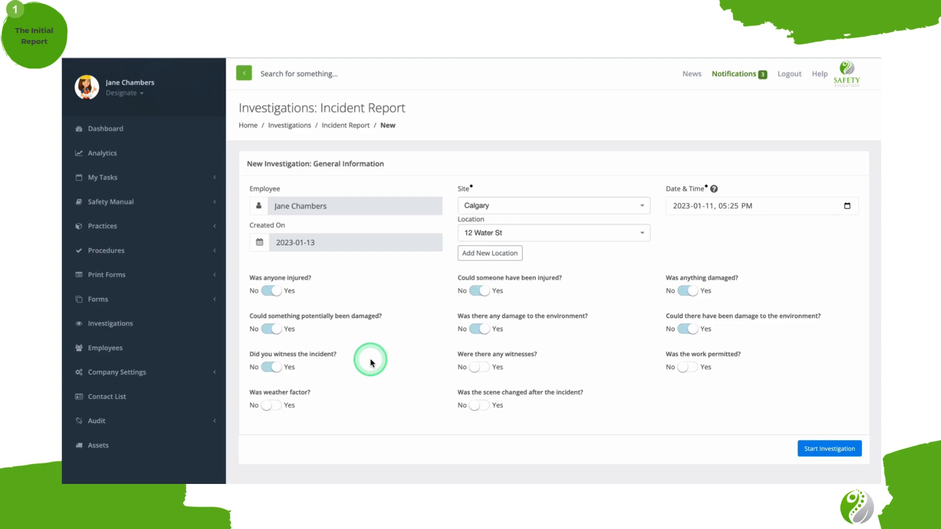
click(480, 368)
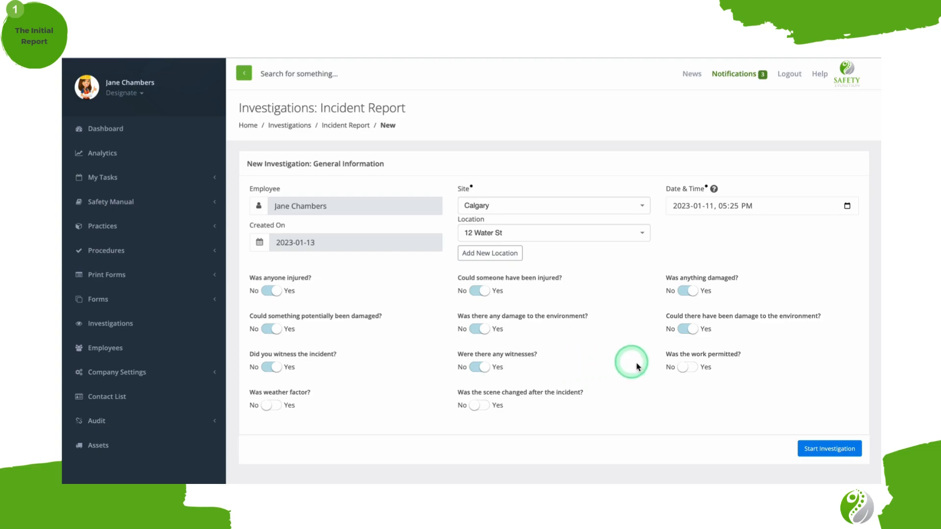
click(683, 368)
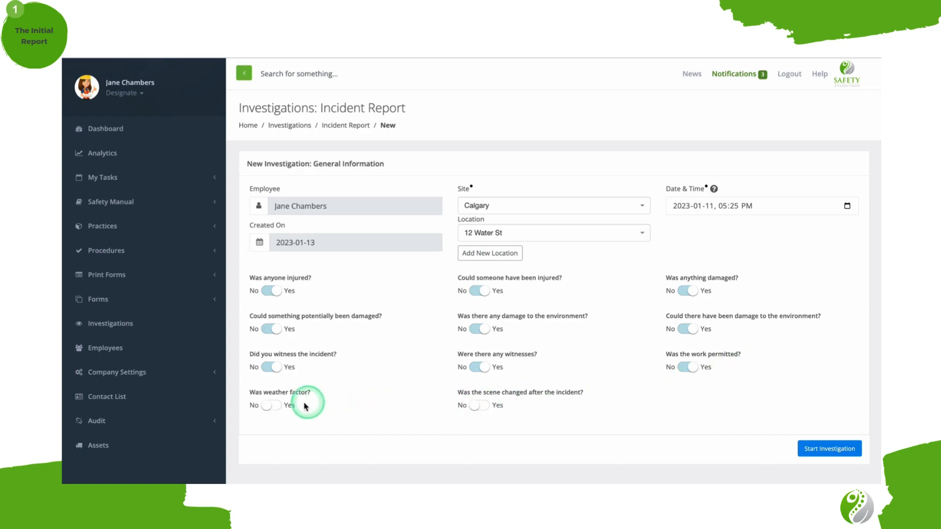
click(282, 406)
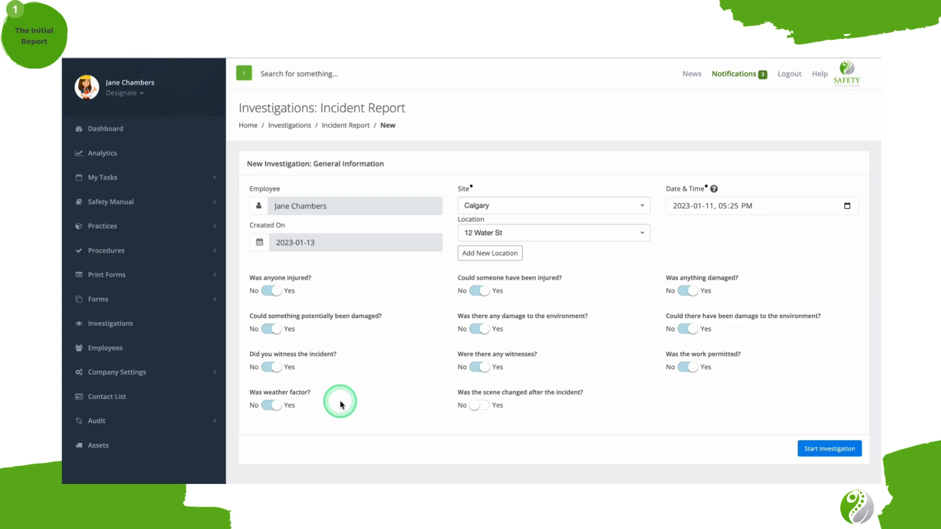
click(480, 407)
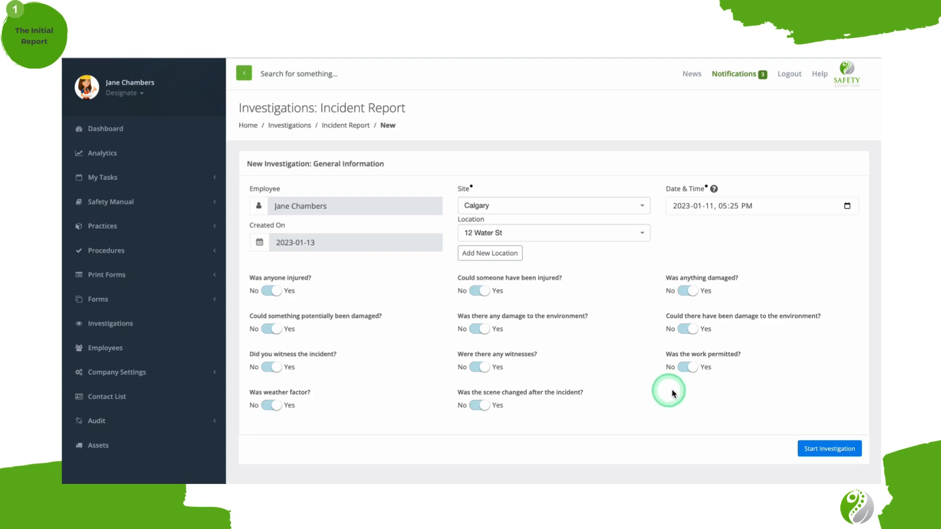
click(825, 450)
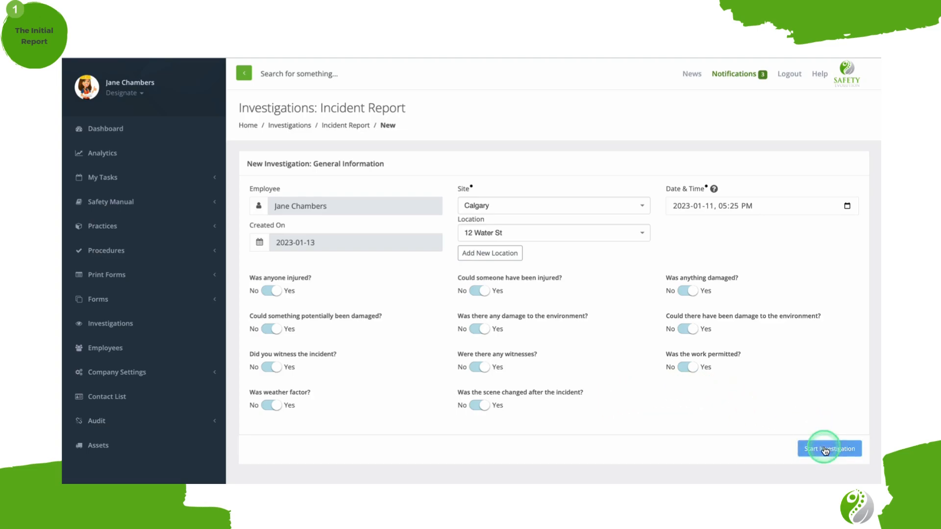
click(682, 446)
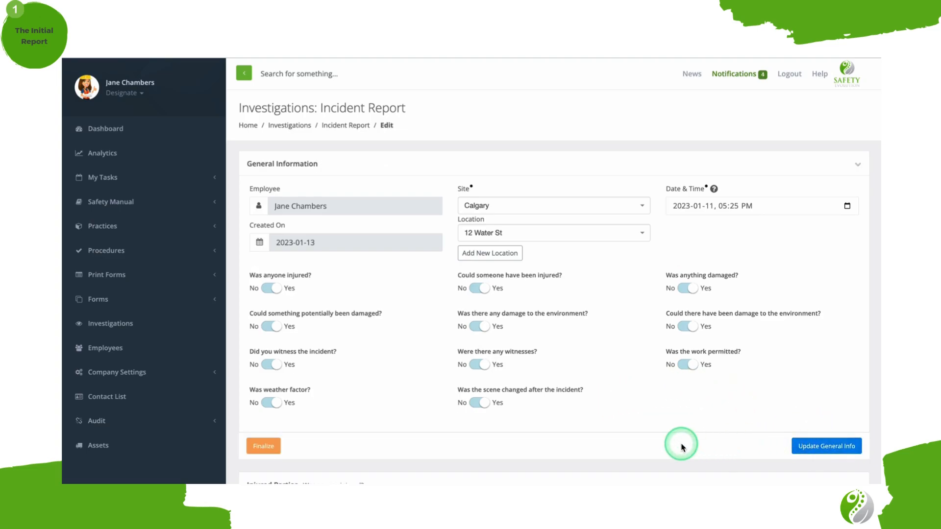
Begin adding an injured employee under Injured Parties and choose the reporting employee as the injured person.
scroll(681, 447, down, 5)
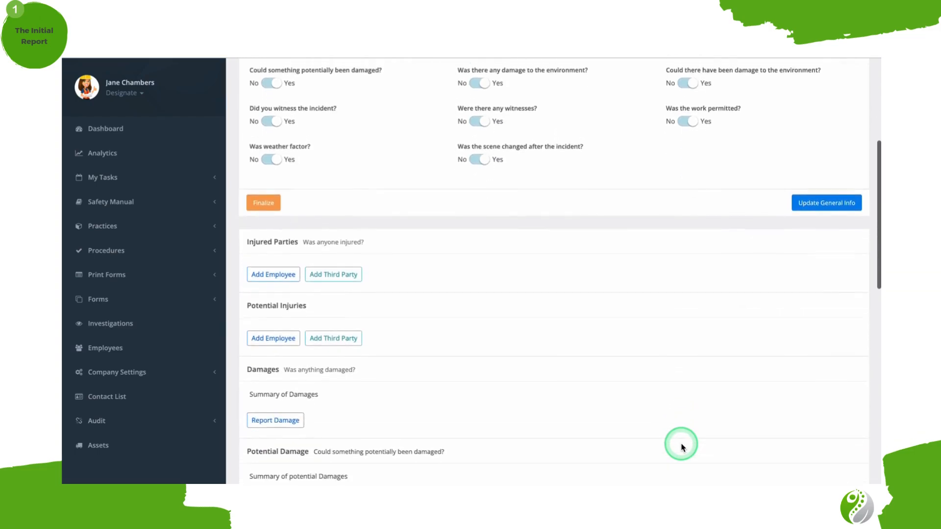
scroll(681, 447, down, 1)
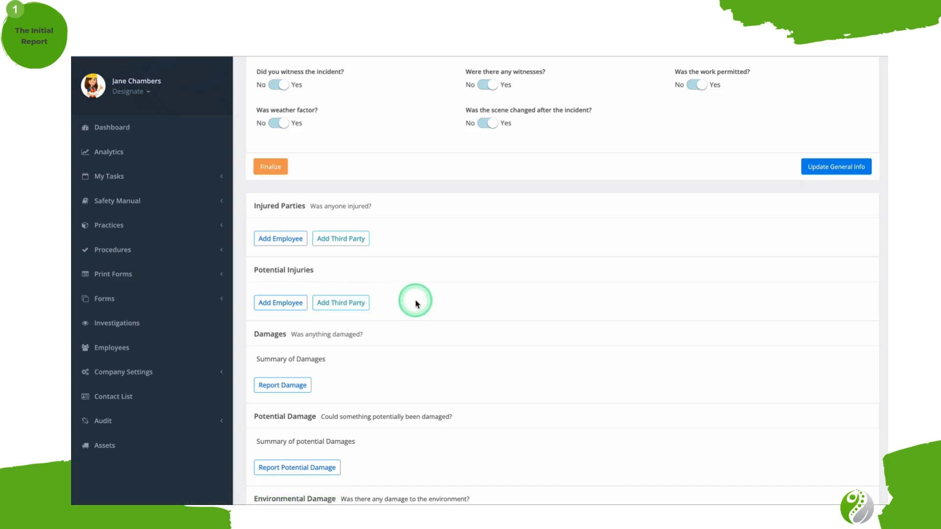
click(280, 240)
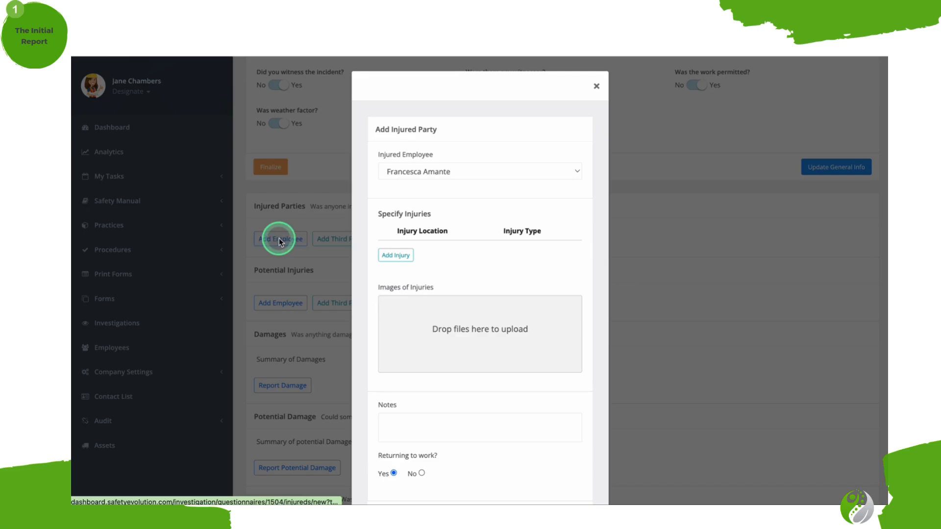
click(488, 174)
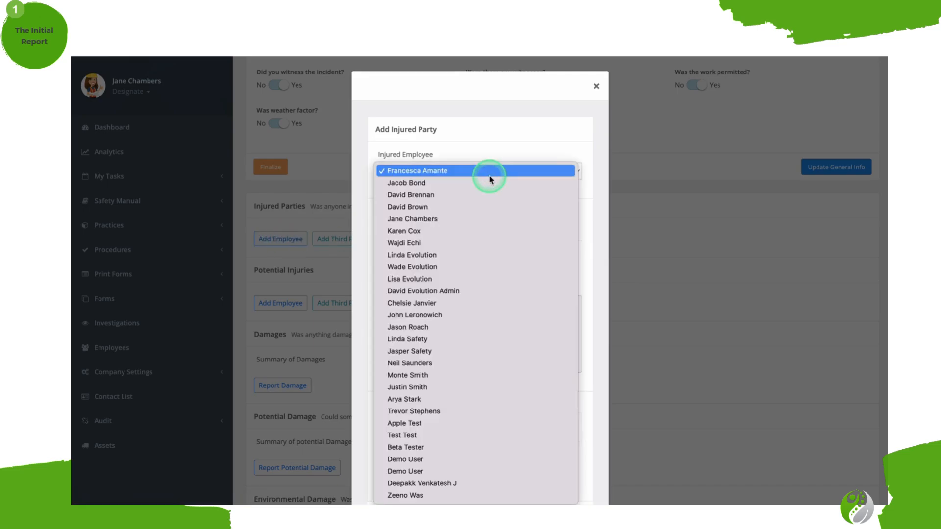
click(480, 218)
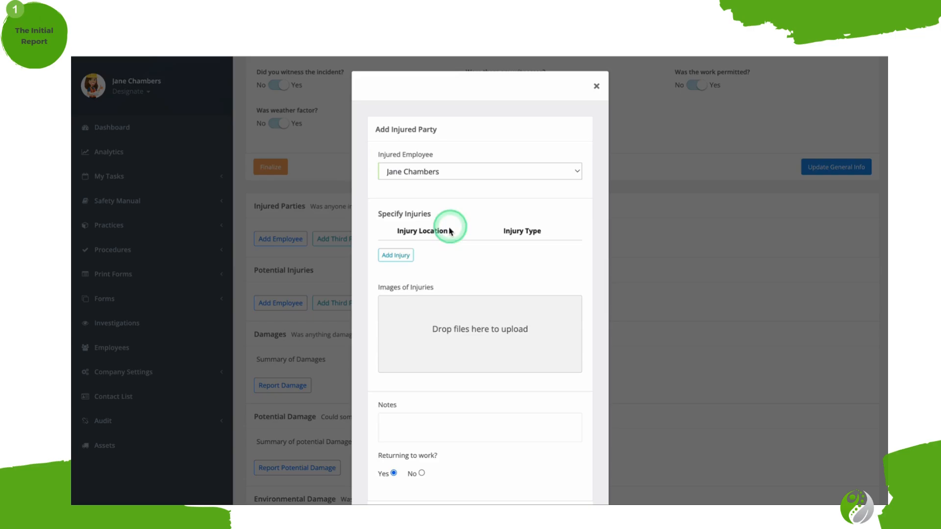
Specify an injury with location Ankles and type Dislocation, and add a second injury left at Abdomen and Abrasion.
click(394, 255)
click(423, 254)
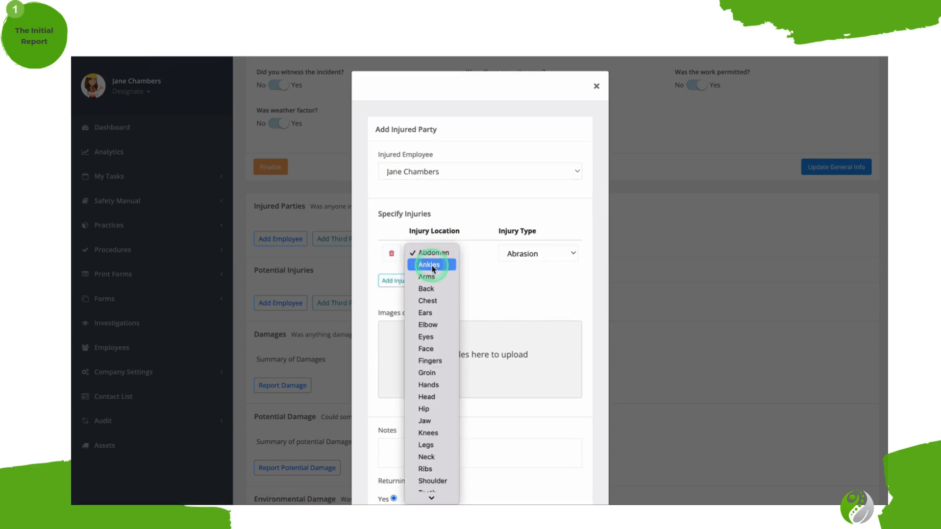
click(429, 265)
click(563, 251)
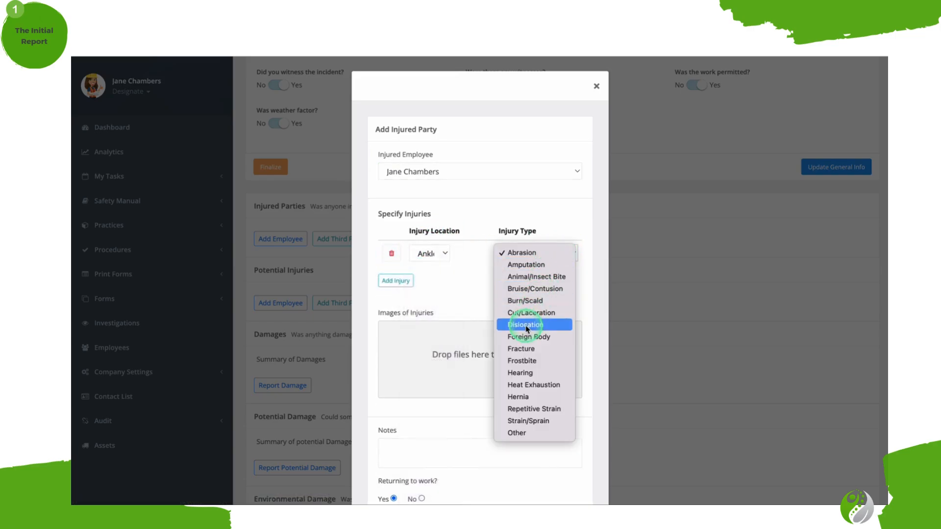
click(526, 325)
click(395, 280)
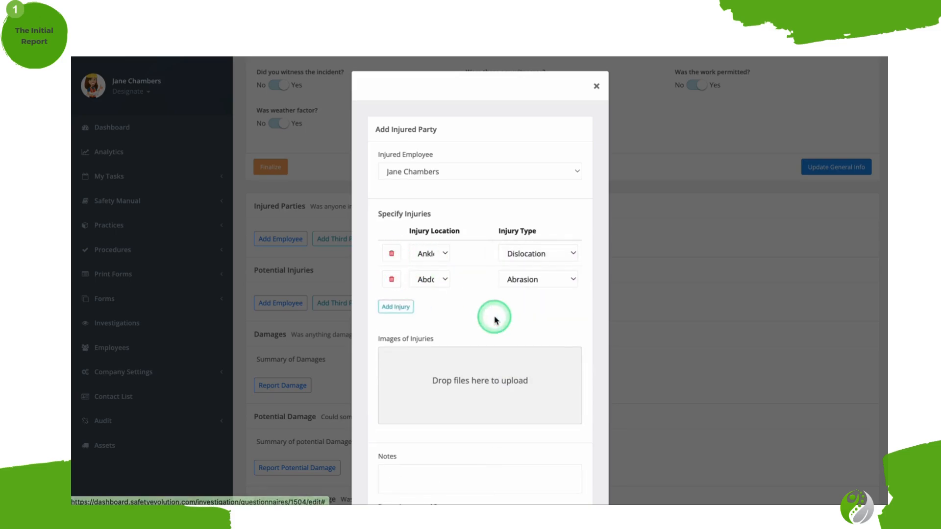
Set Returning to work to No for the injured employee and save the injured party.
scroll(494, 320, down, 2)
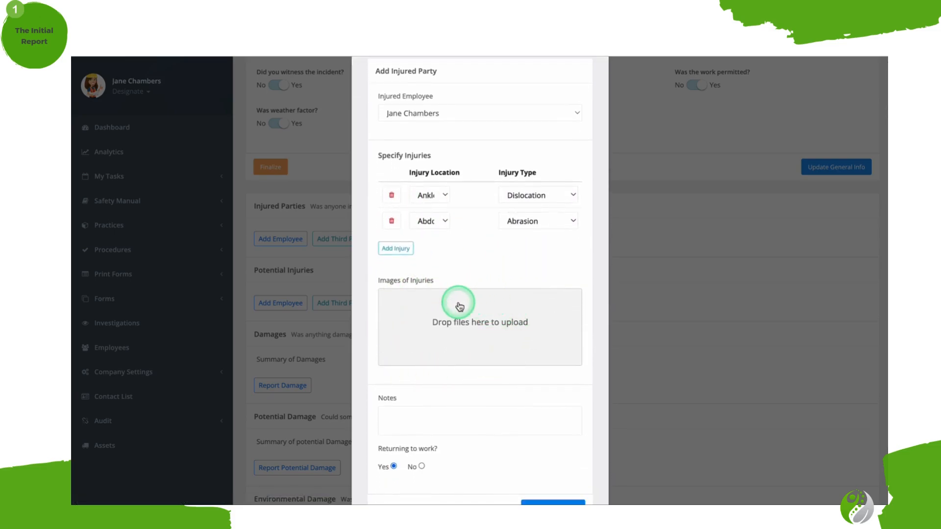
scroll(459, 307, down, 2)
click(405, 361)
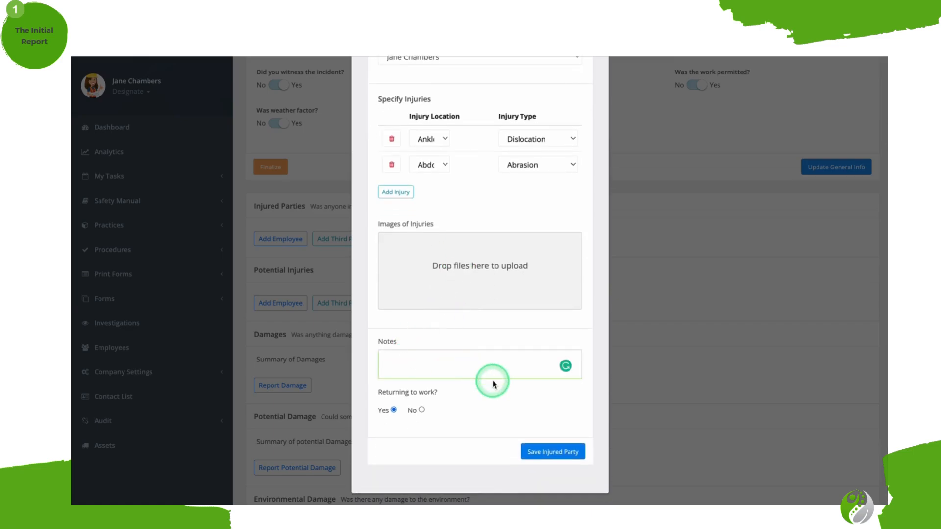
click(434, 412)
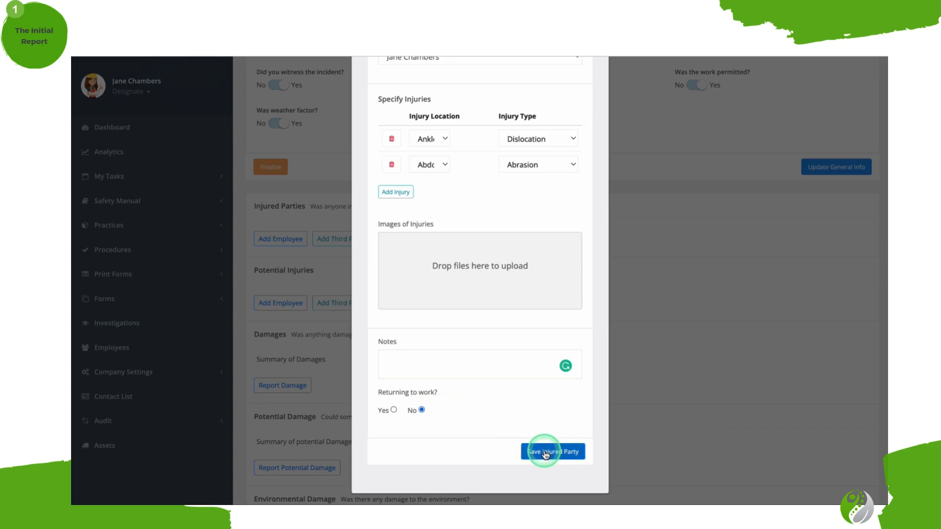
click(545, 452)
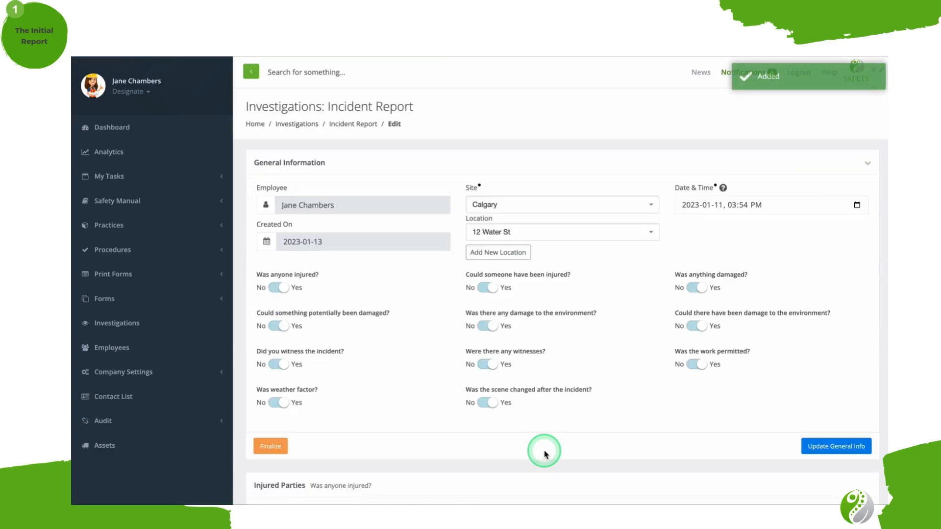
Open the third-party form under Injured Parties, review its contact, company, injury and notes fields, and close it without saving.
scroll(545, 453, down, 6)
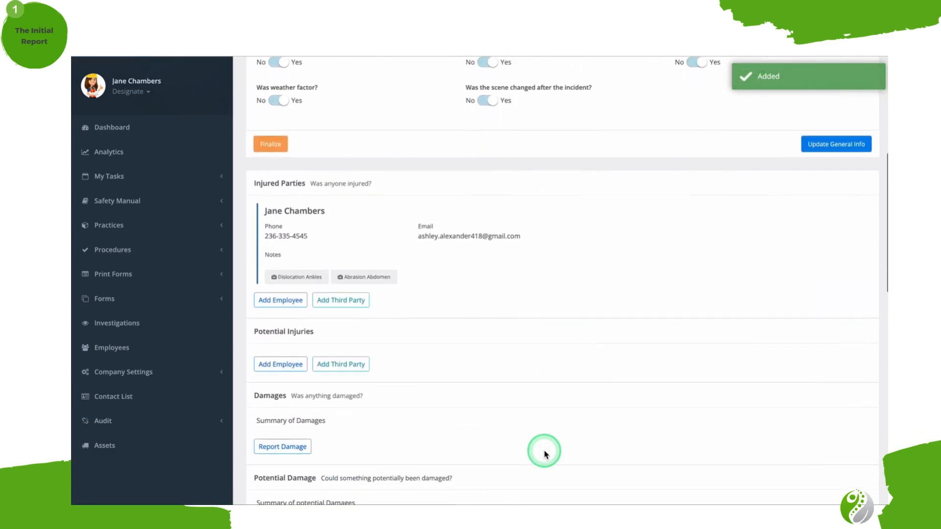
click(354, 302)
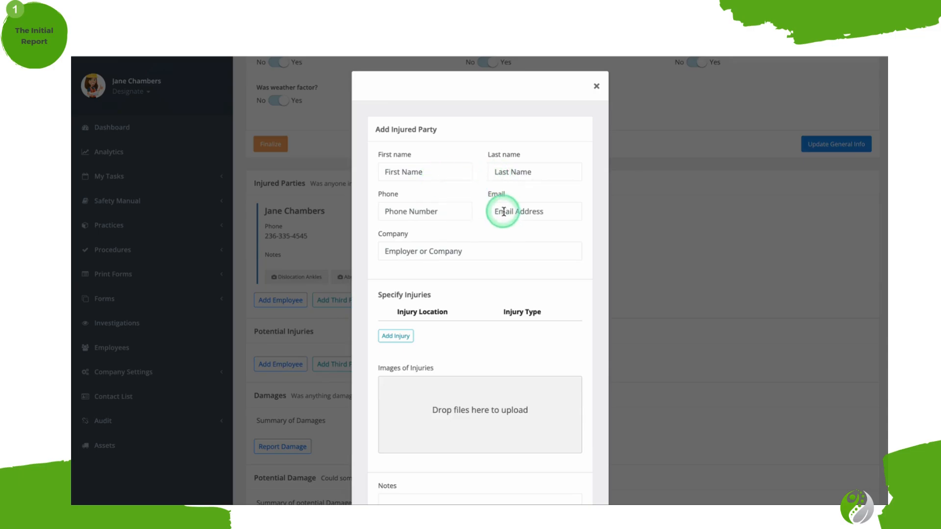
click(487, 249)
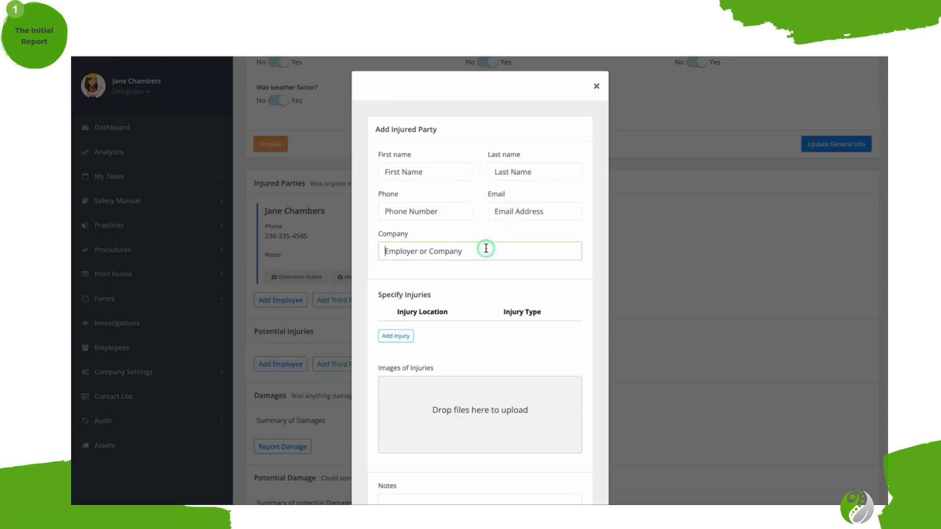
scroll(449, 341, down, 3)
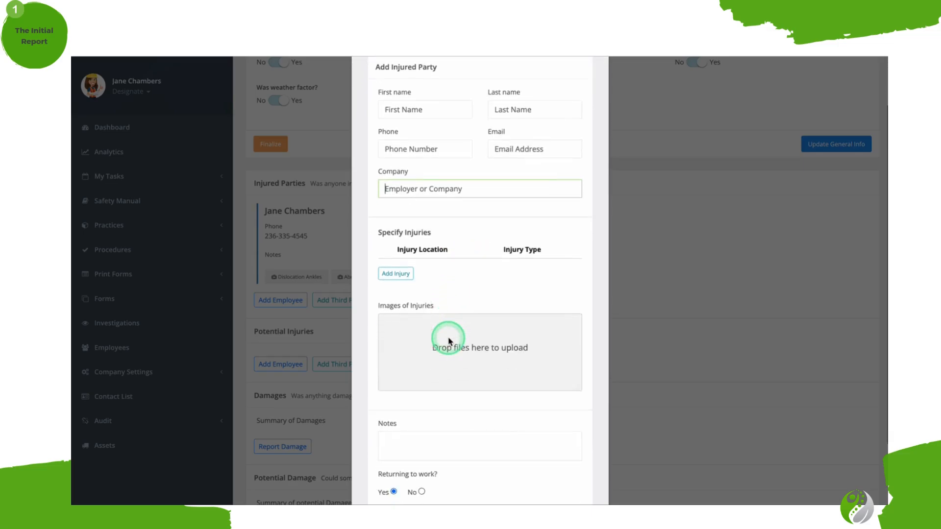
click(633, 330)
Open the employee form under Potential Injuries and review its Where and How description fields.
click(304, 368)
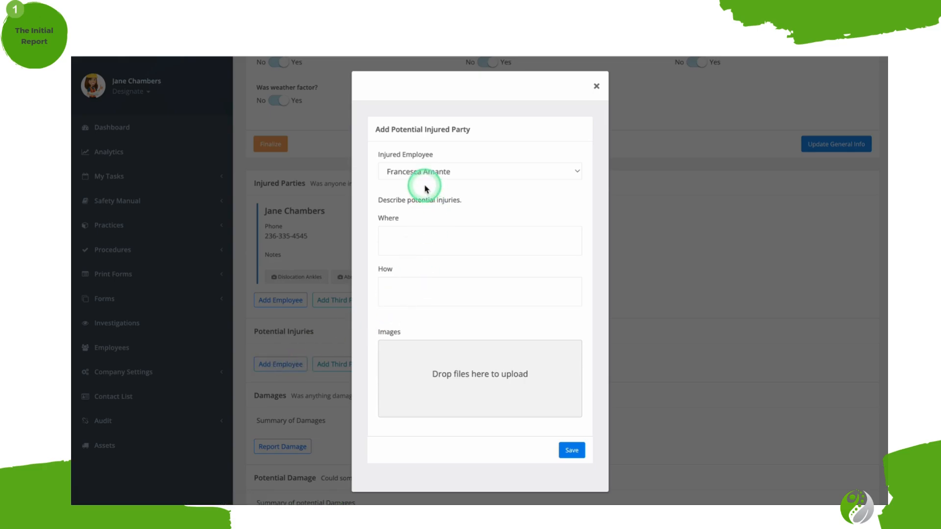
click(431, 244)
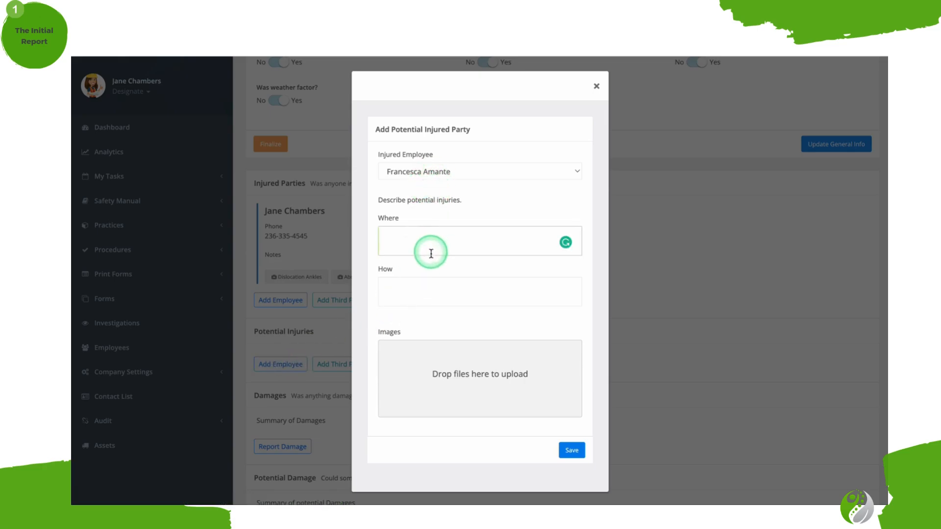
click(426, 285)
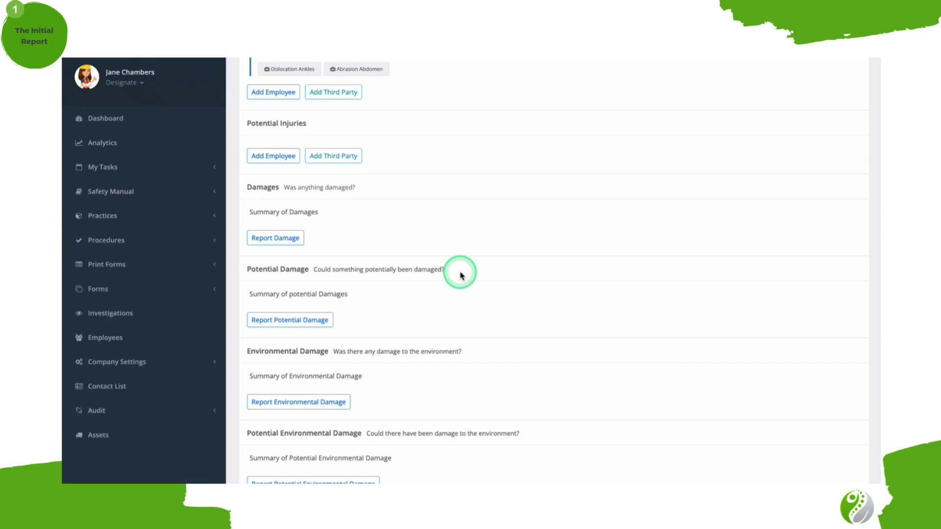
Open the damage report form under Damages and review its description, cause and image upload fields.
click(295, 239)
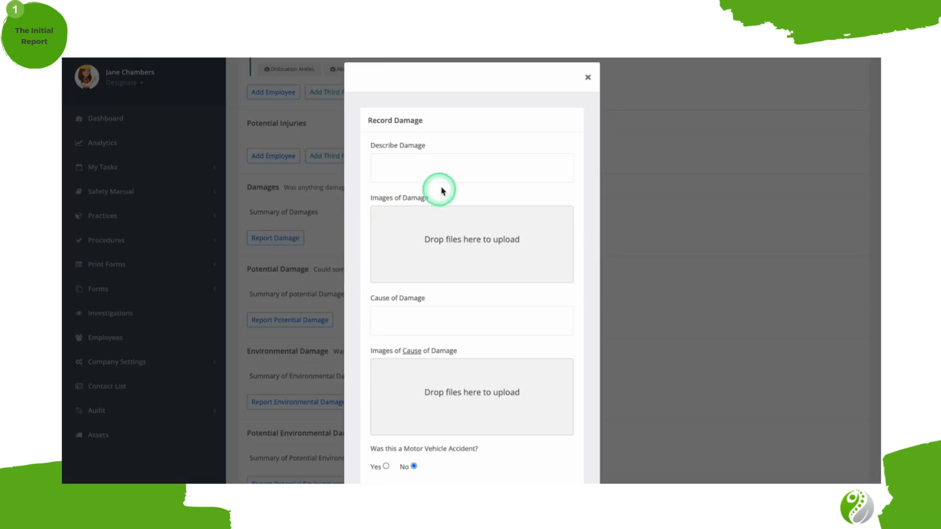
click(455, 167)
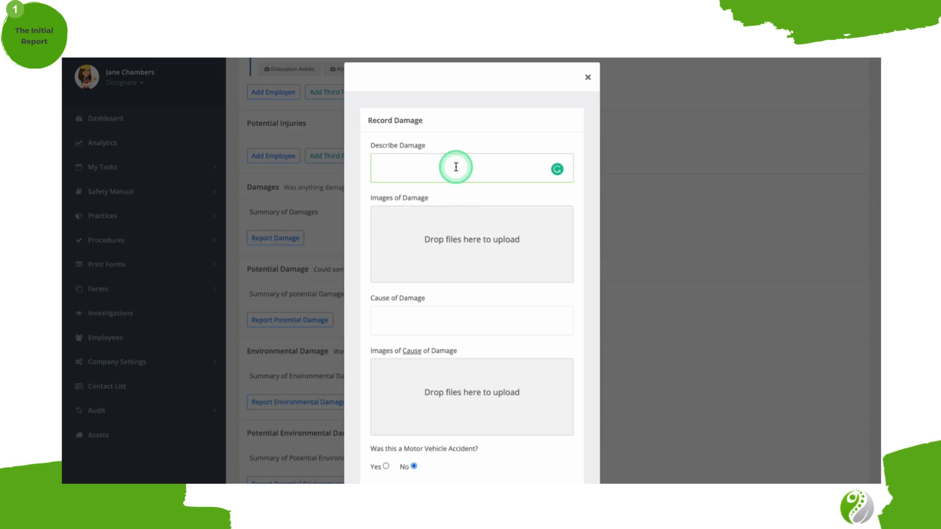
scroll(456, 167, down, 2)
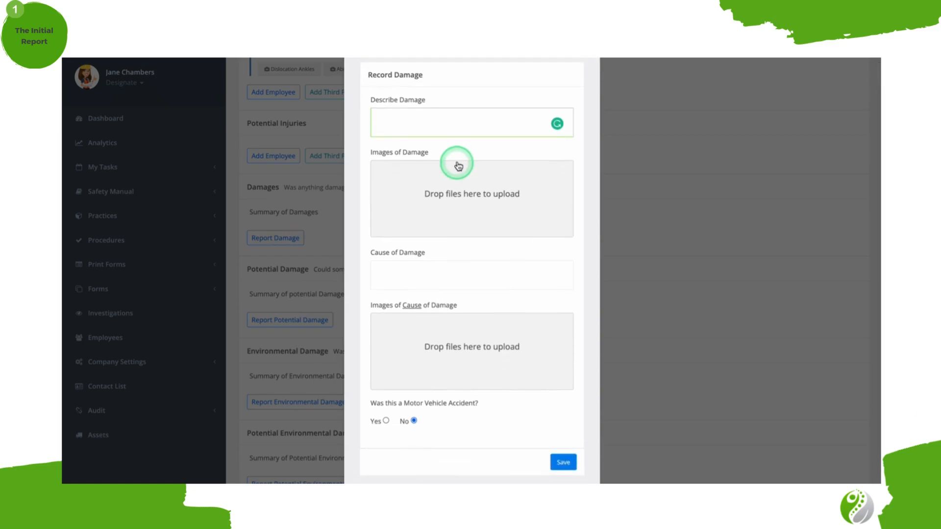
scroll(479, 182, down, 1)
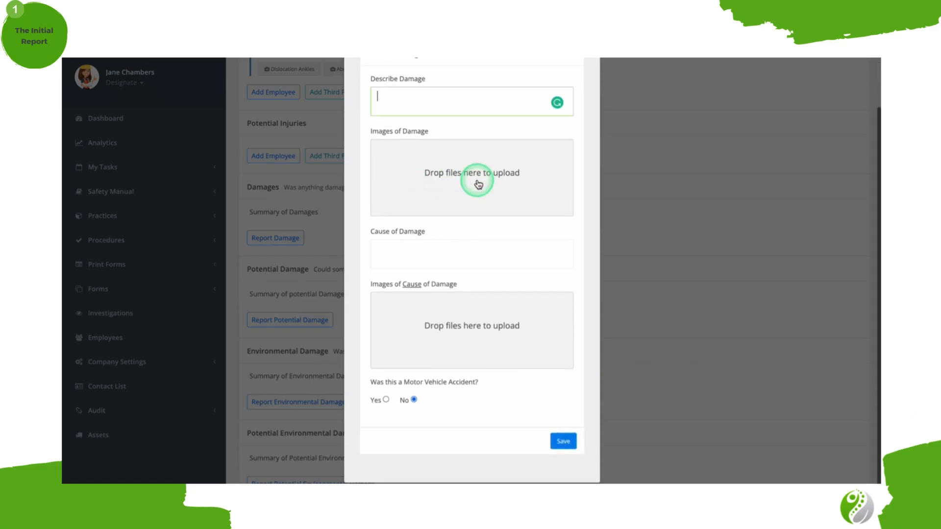
click(430, 243)
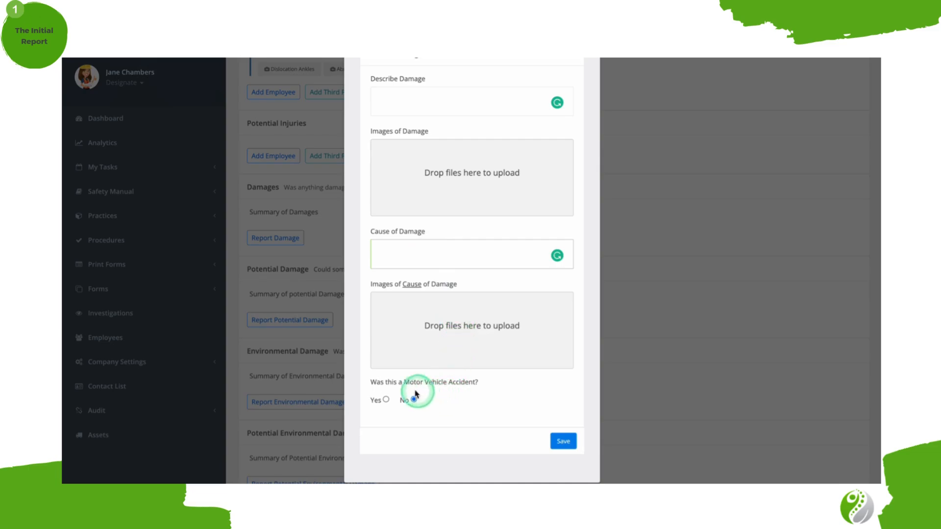
Mark the damage as a motor vehicle accident with Yes and save the damage record.
click(387, 400)
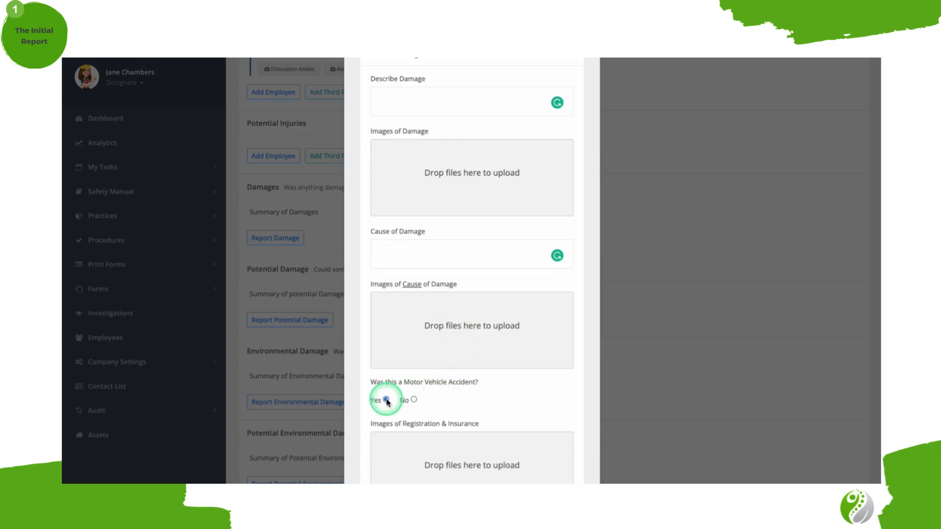
scroll(513, 400, down, 2)
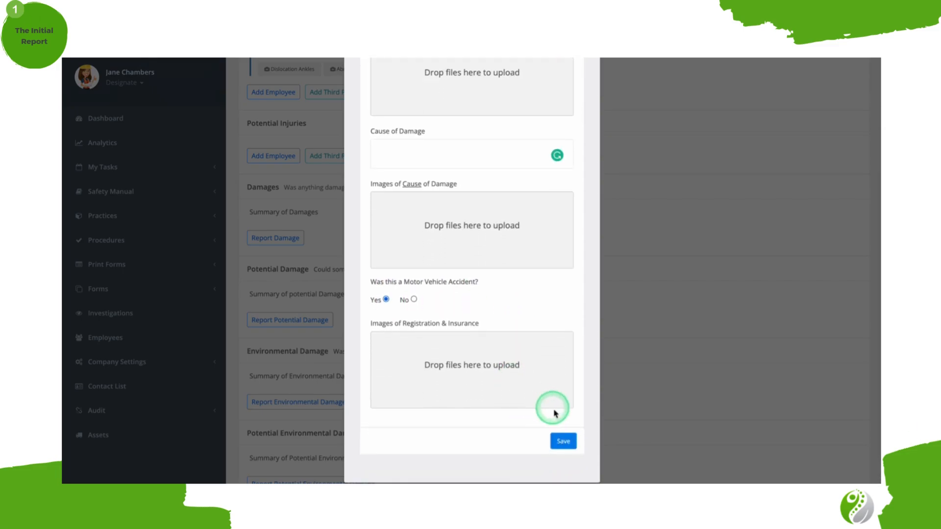
click(564, 441)
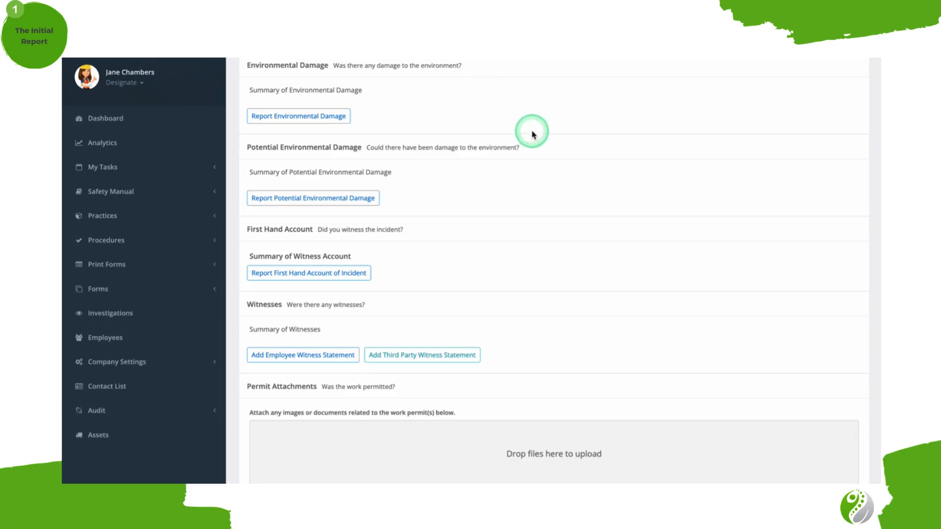
Open the environmental damage form, set product released to Yes, and review the damage description, product description, image and quantity fields.
click(340, 121)
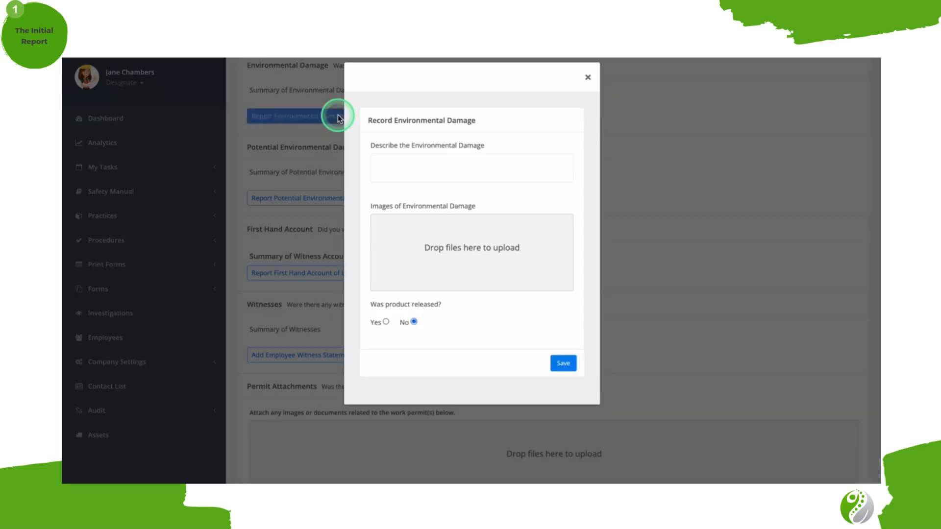
click(429, 160)
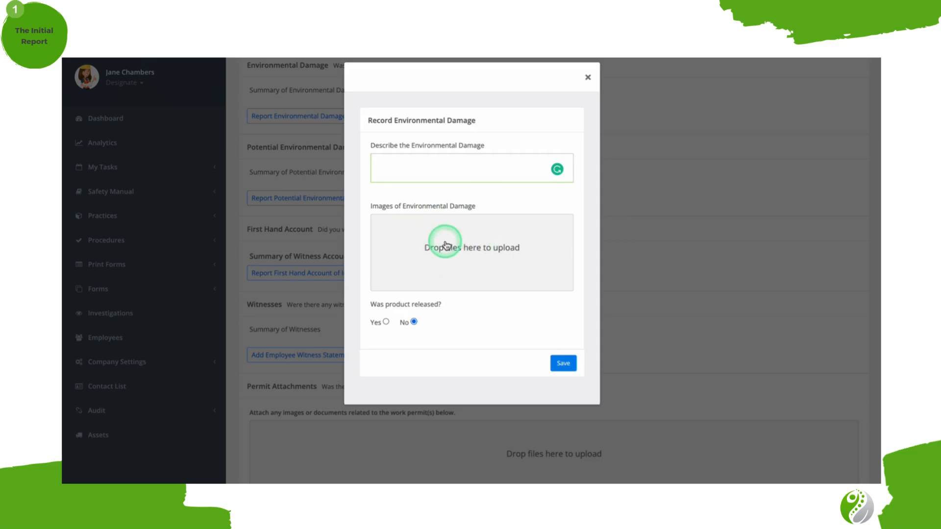
click(386, 322)
scroll(386, 322, down, 1)
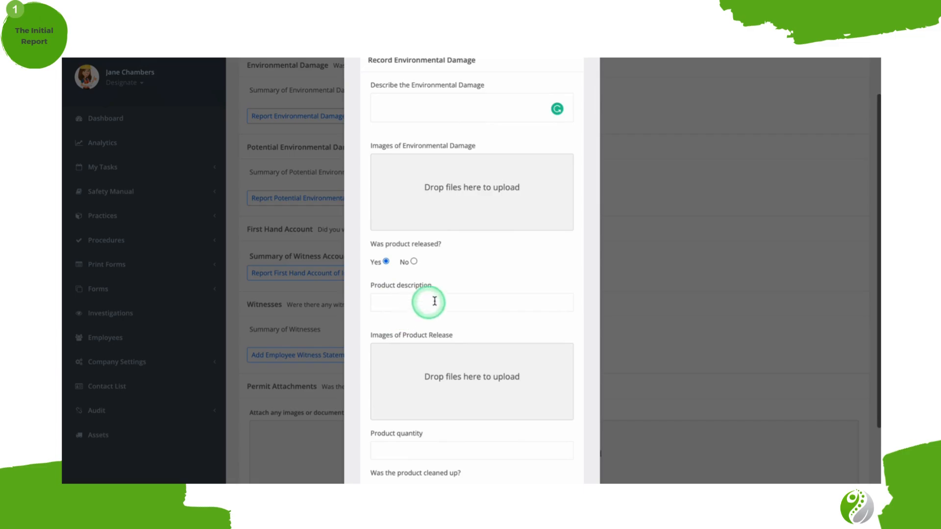
click(469, 302)
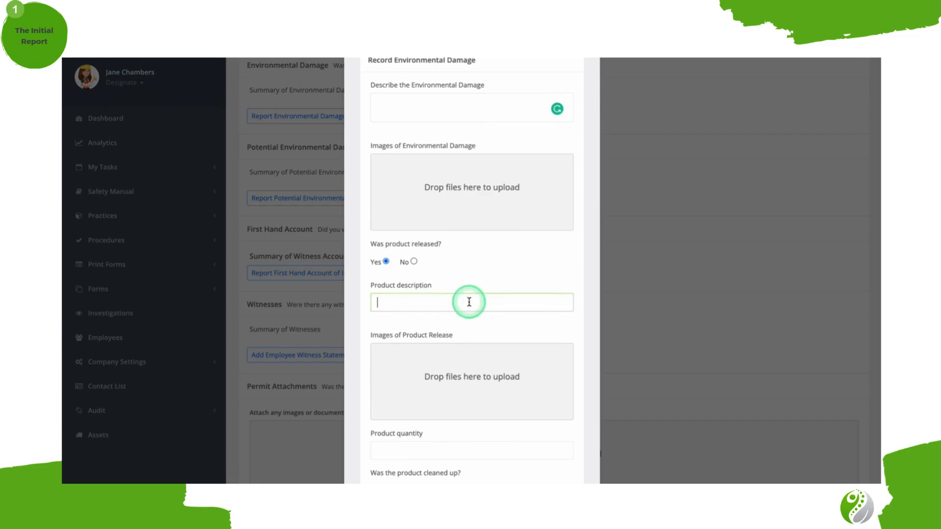
scroll(469, 302, down, 1)
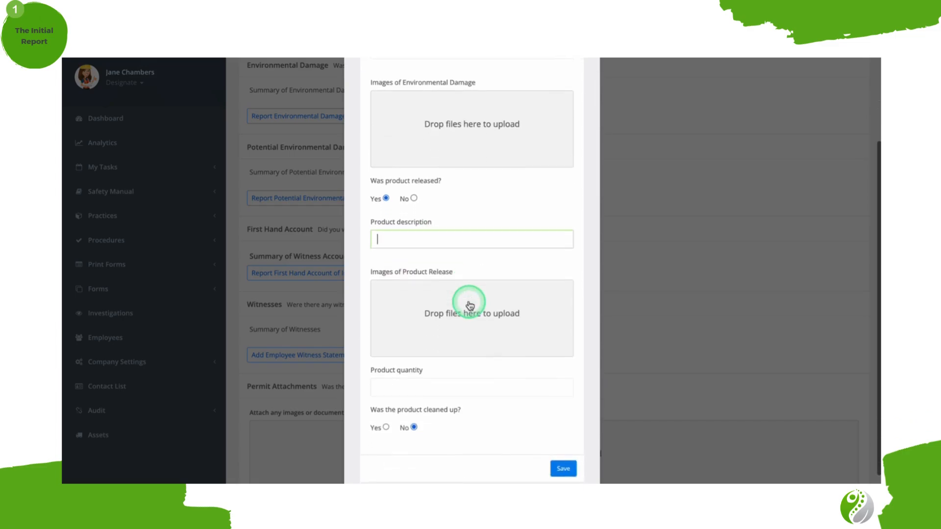
scroll(470, 305, down, 1)
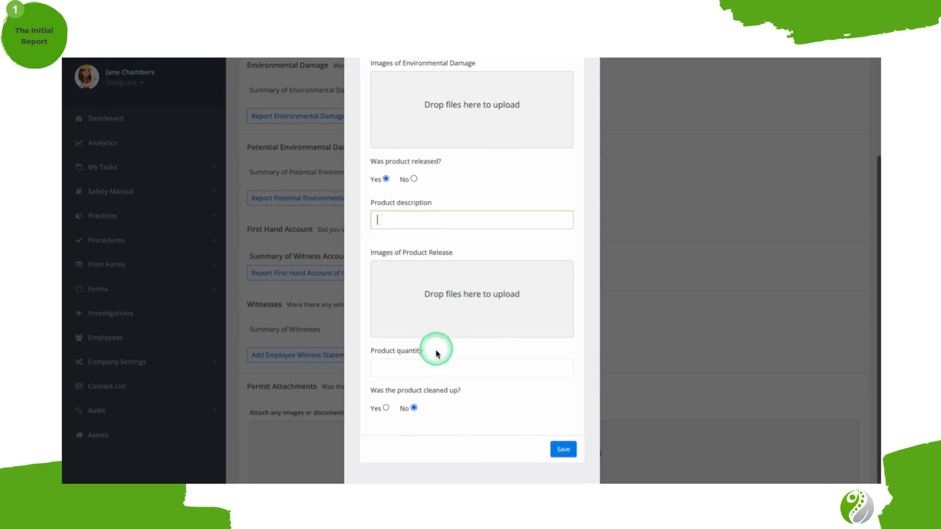
click(431, 367)
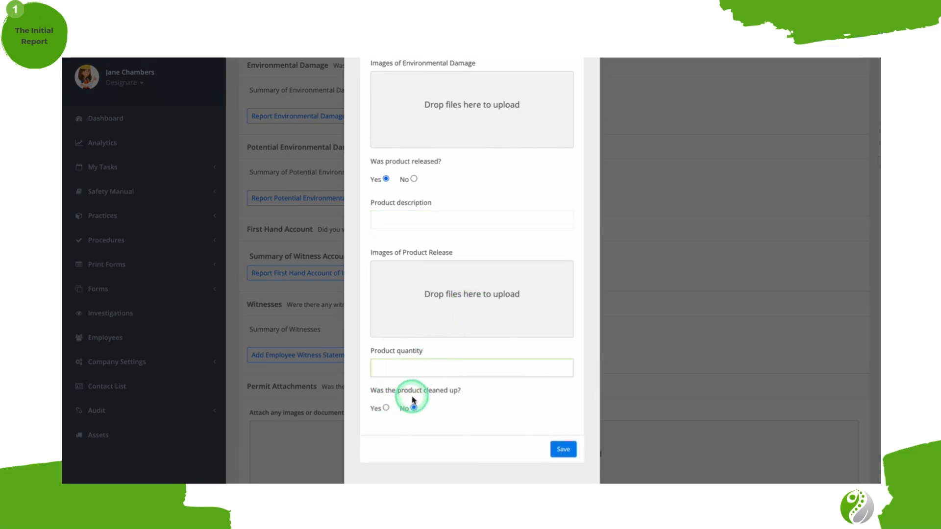
Try Yes for whether the product was cleaned up, set it back to No, and close the environmental damage form without saving.
click(386, 409)
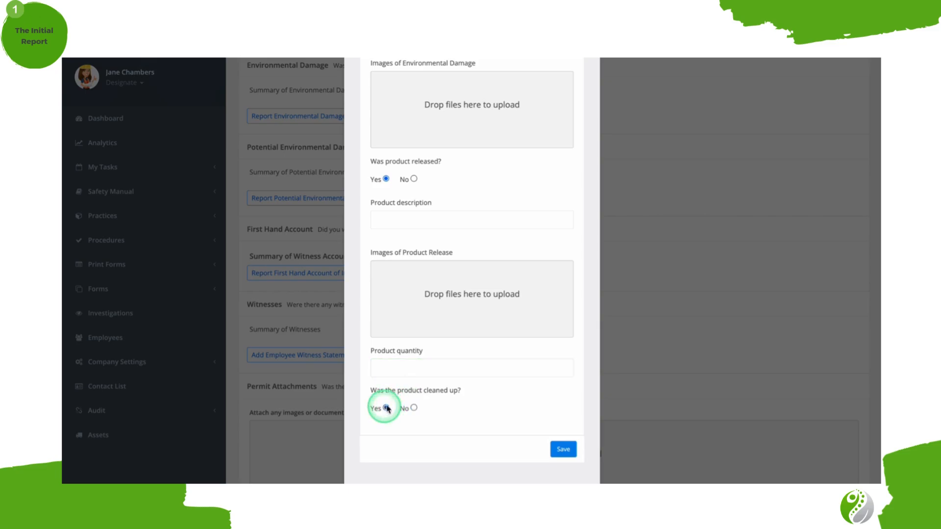
click(414, 408)
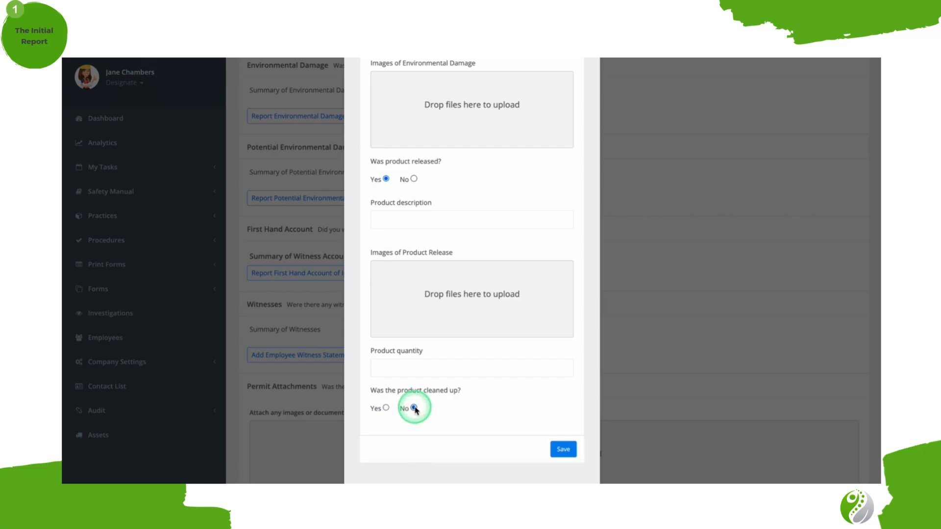
click(652, 274)
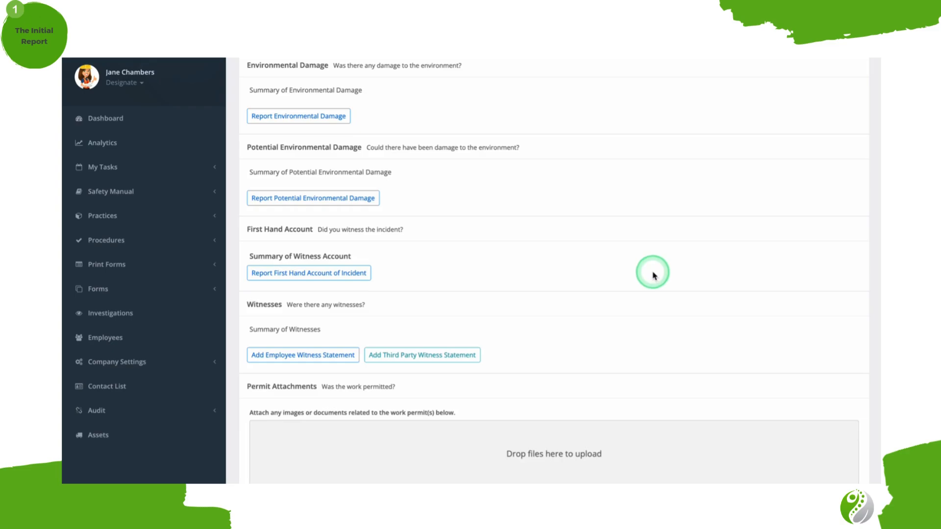
Open the potential environmental damage form and set Could product have been released to Yes to review the additional fields.
click(368, 201)
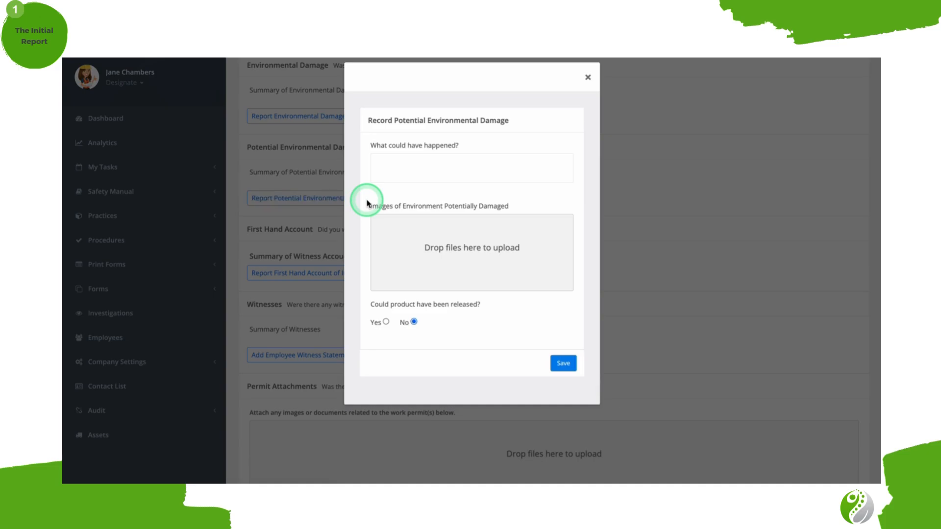
click(386, 323)
scroll(387, 323, down, 3)
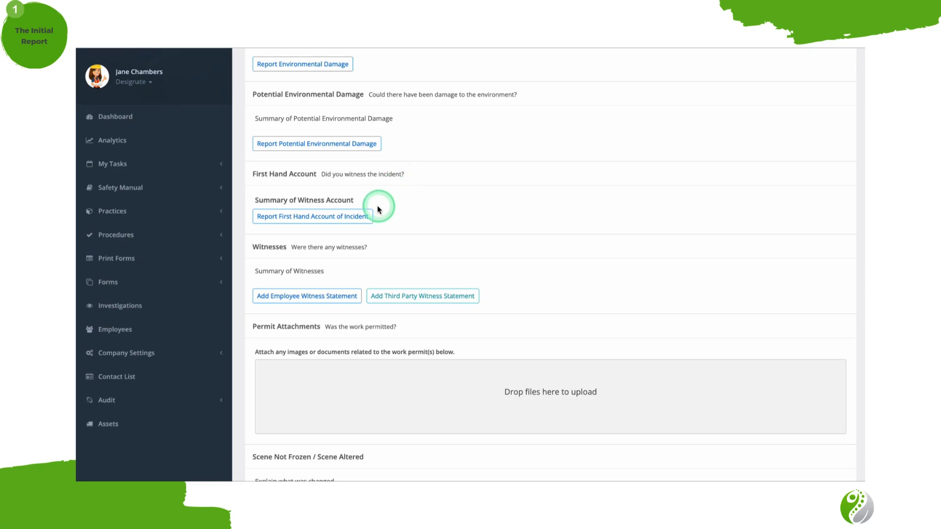
Open the first hand account form, try Yes for direct involvement, return it to No, and review the questions.
click(353, 219)
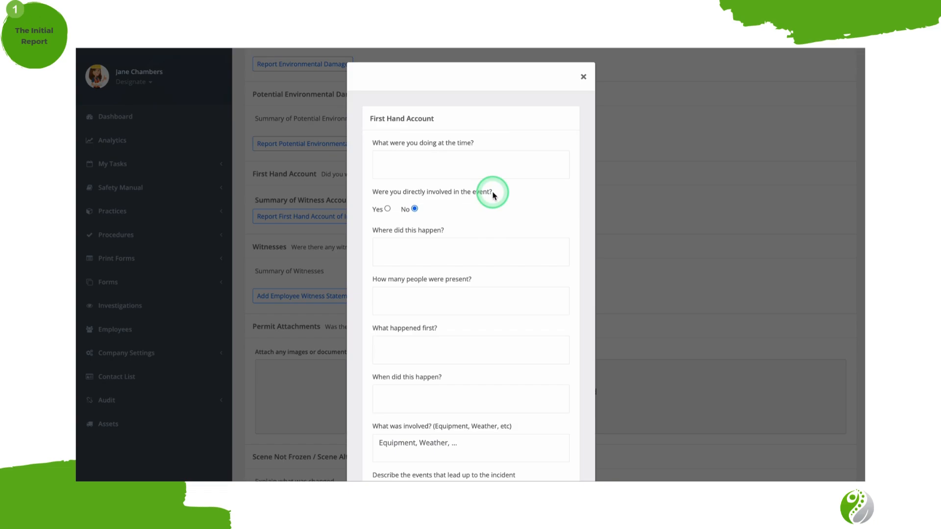
click(387, 209)
click(414, 209)
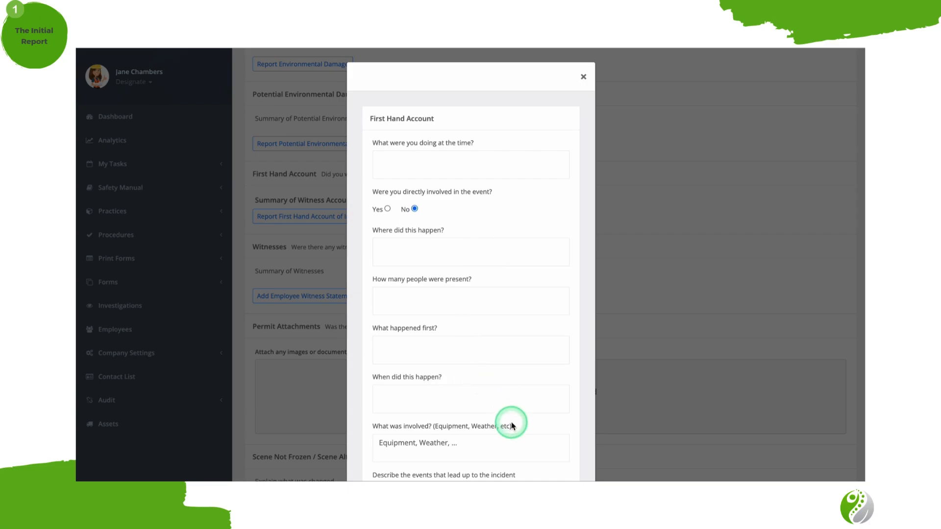
scroll(511, 423, down, 2)
scroll(511, 423, down, 3)
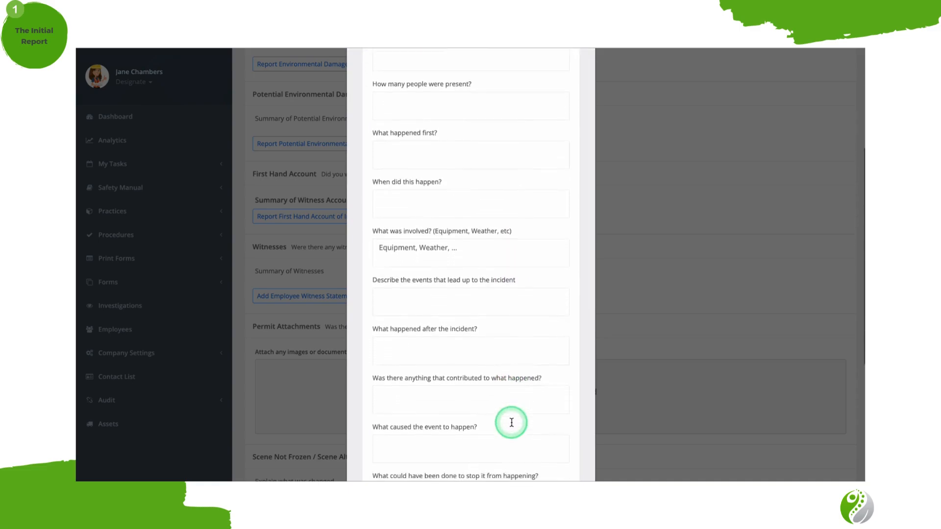
scroll(514, 239, down, 2)
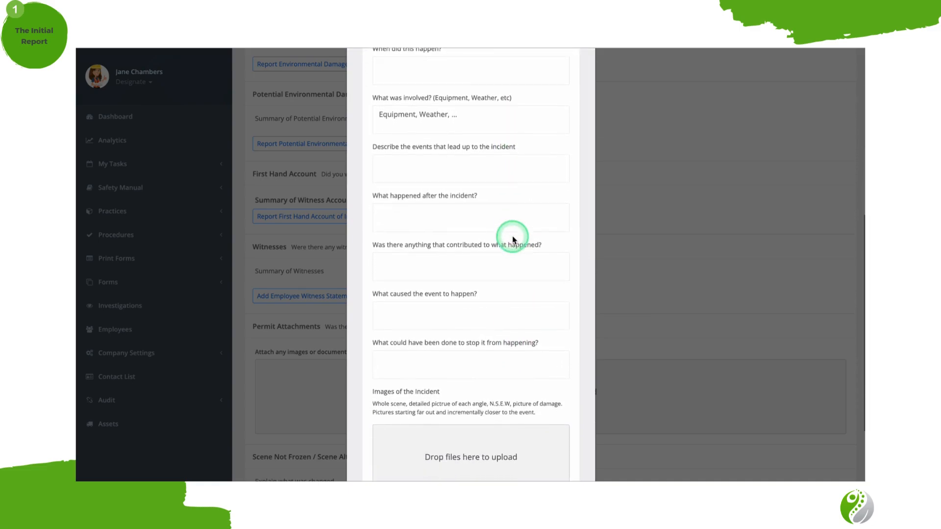
Go through the first hand account fields for preceding events, aftermath, contributing factors, cause and prevention.
click(523, 151)
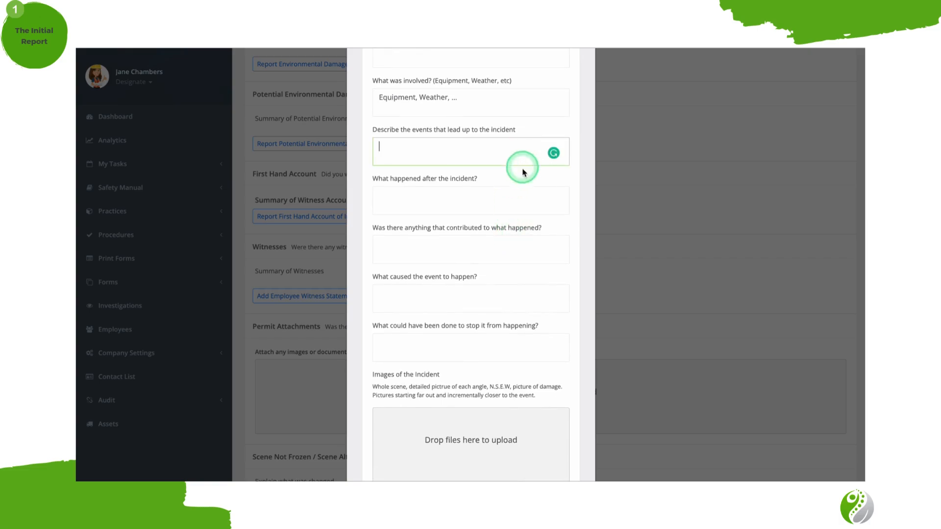
click(521, 194)
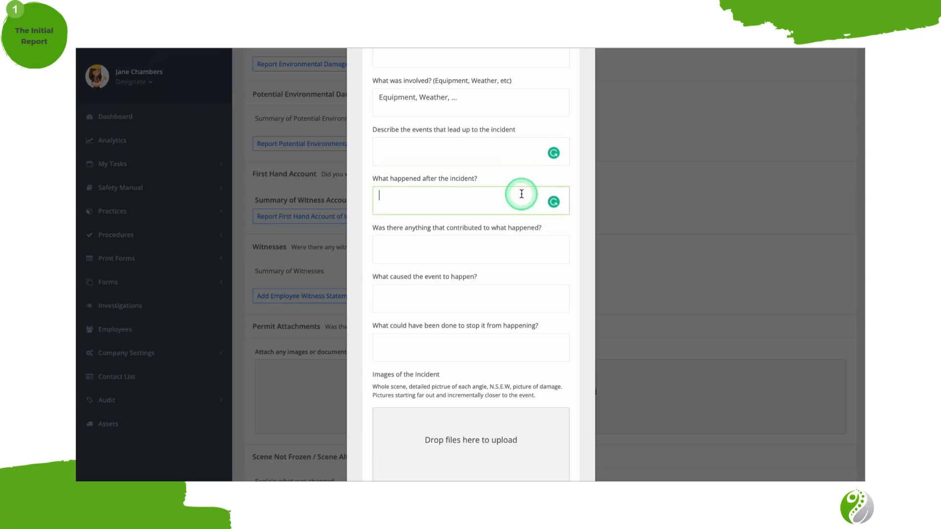
click(516, 251)
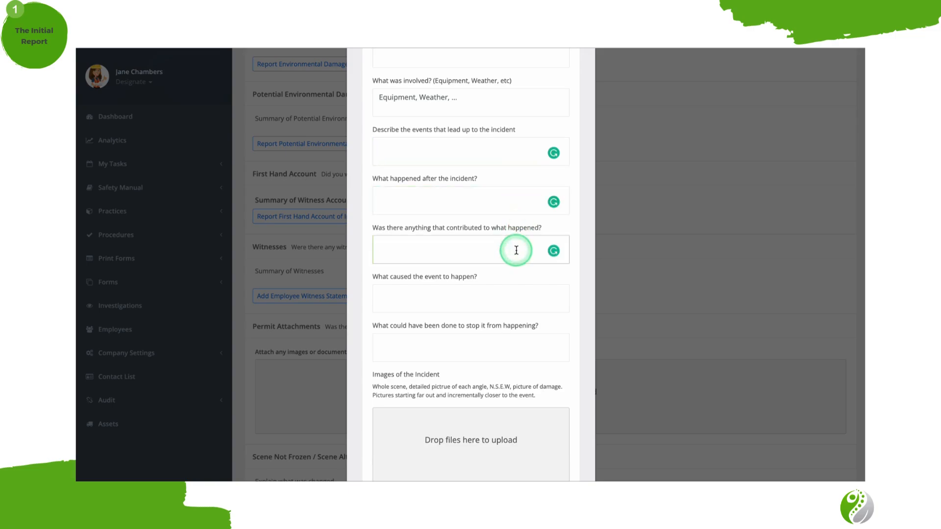
click(510, 294)
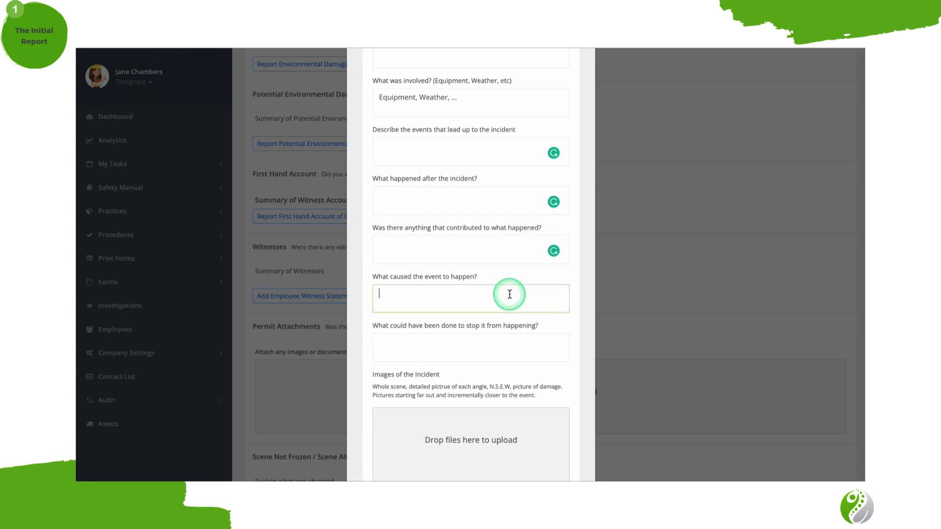
click(507, 343)
scroll(505, 340, down, 3)
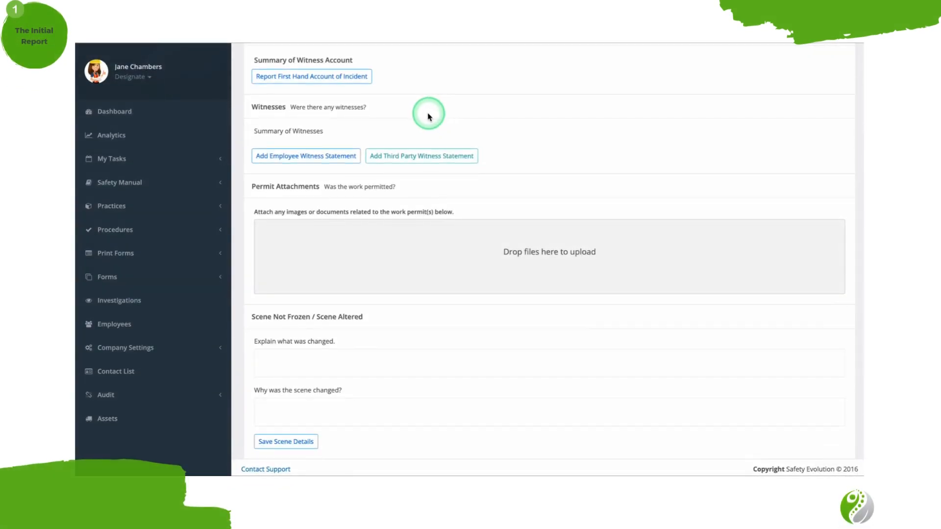
Start an employee witness statement and choose the witness from the employee list.
click(337, 157)
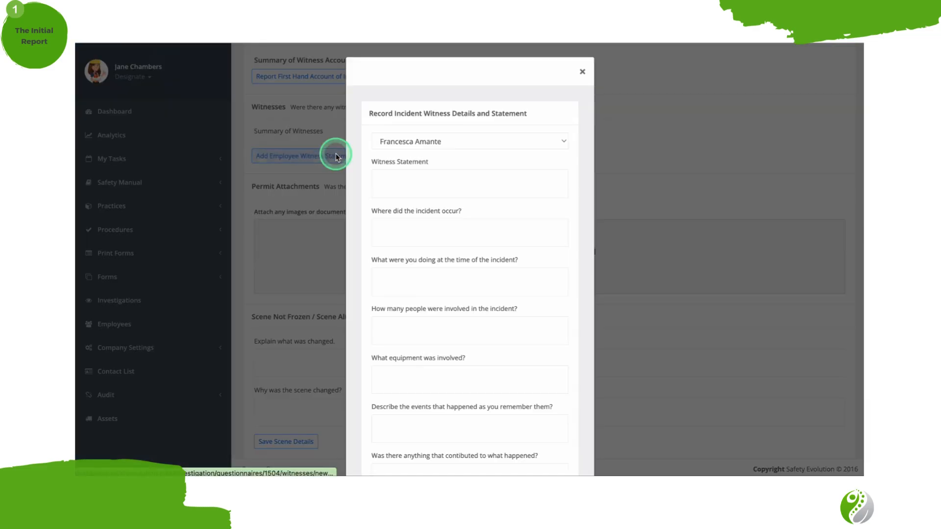
click(448, 141)
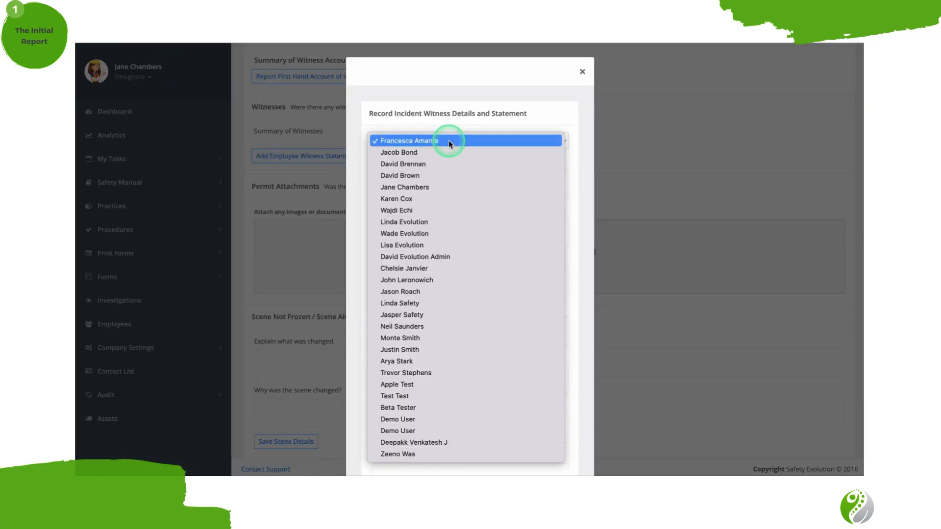
click(437, 194)
Go through the employee witness statement questions on equipment, remembered events, contributing factors and prevention.
scroll(436, 194, down, 3)
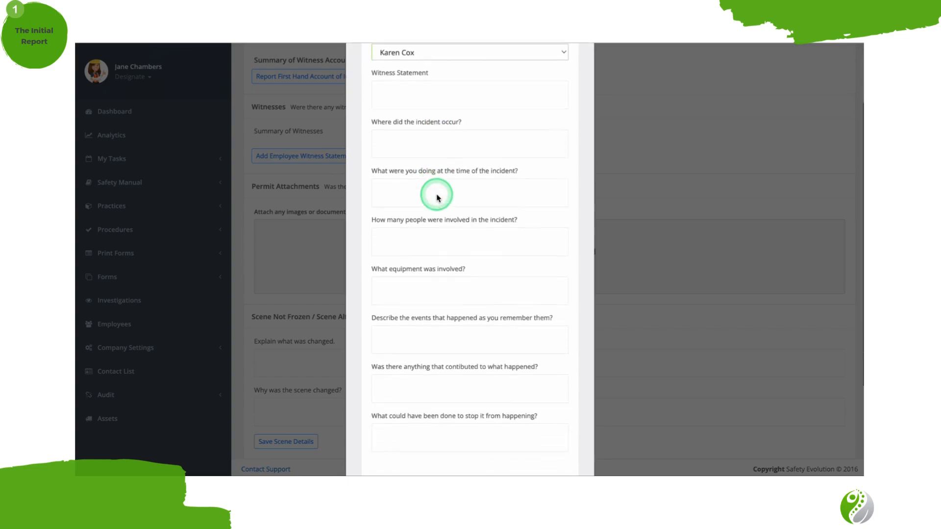
scroll(436, 195, down, 2)
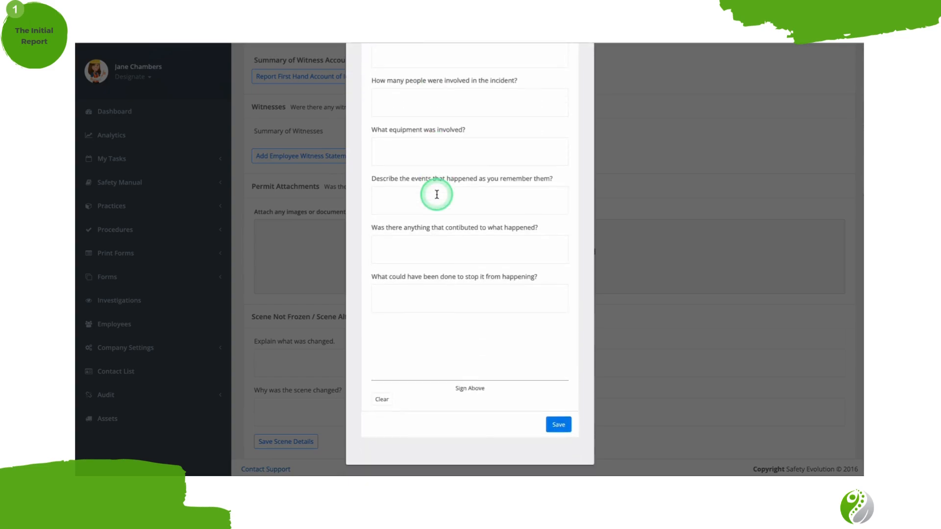
click(427, 155)
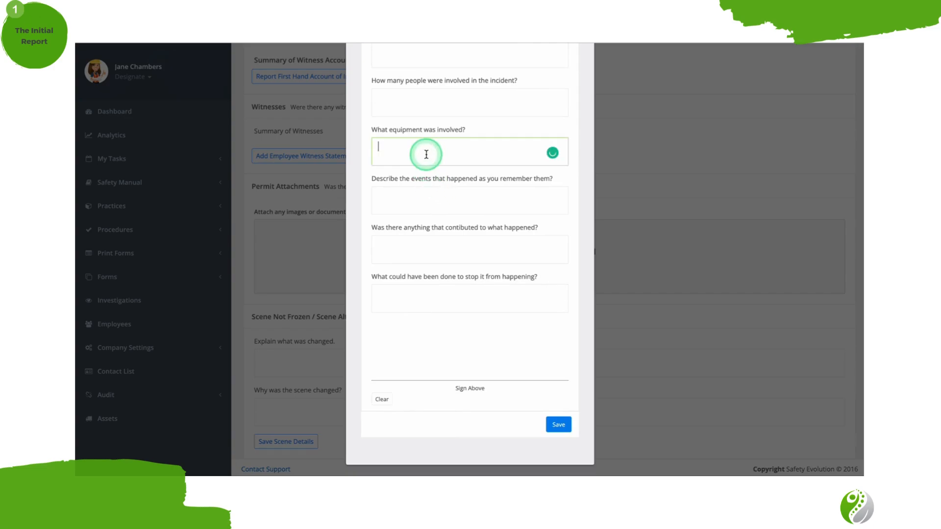
click(425, 193)
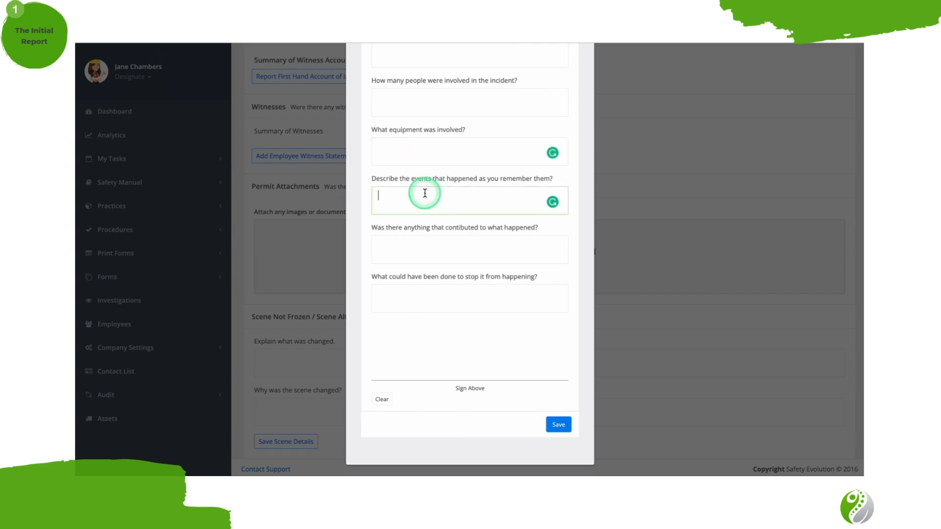
click(427, 247)
click(427, 295)
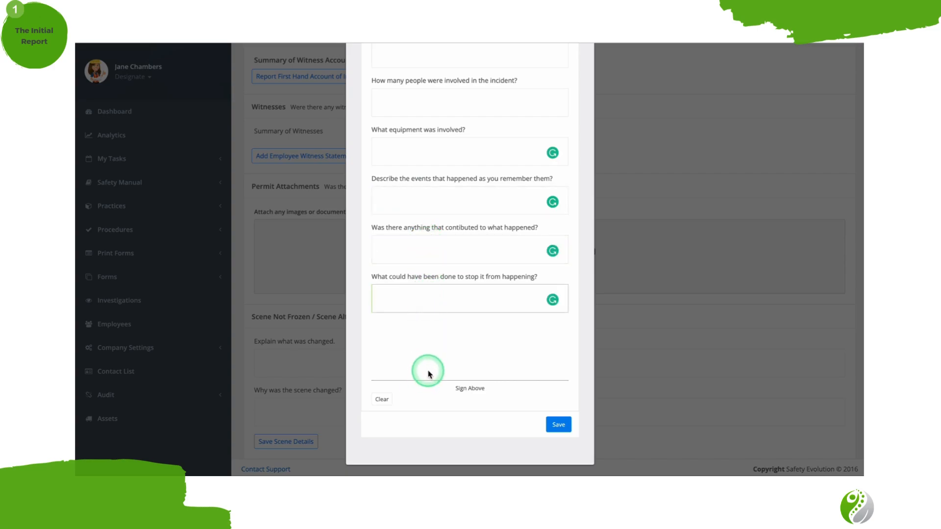
Sign the employee witness statement, save it with confirmation, and check its entry in the witness summary.
mouse_move(428, 374)
mouse_down()
mouse_move(454, 336)
mouse_move(462, 367)
mouse_move(485, 386)
mouse_up()
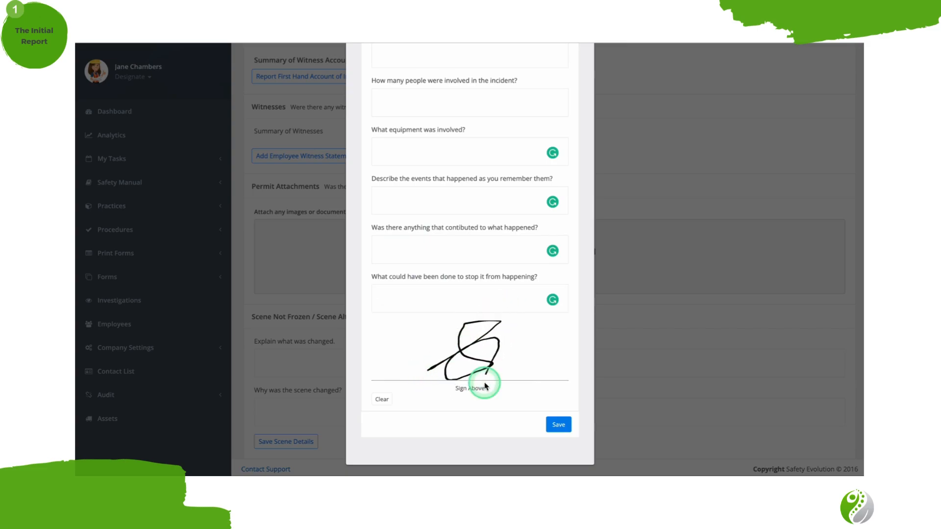
click(558, 424)
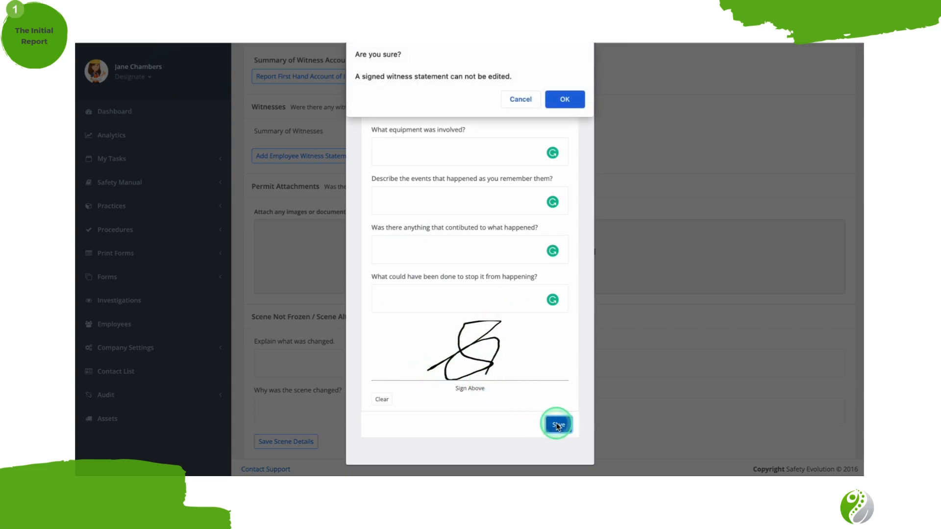
click(564, 99)
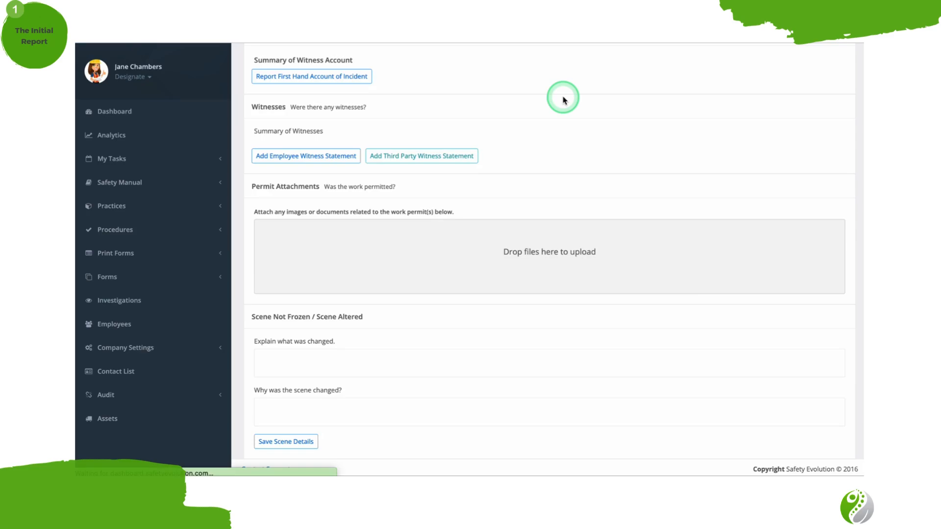
scroll(547, 287, down, 10)
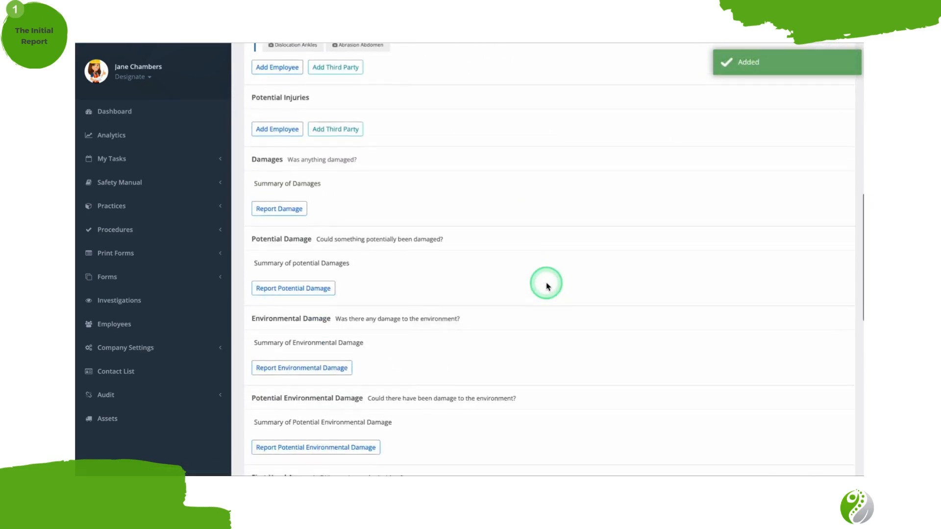
scroll(547, 286, down, 10)
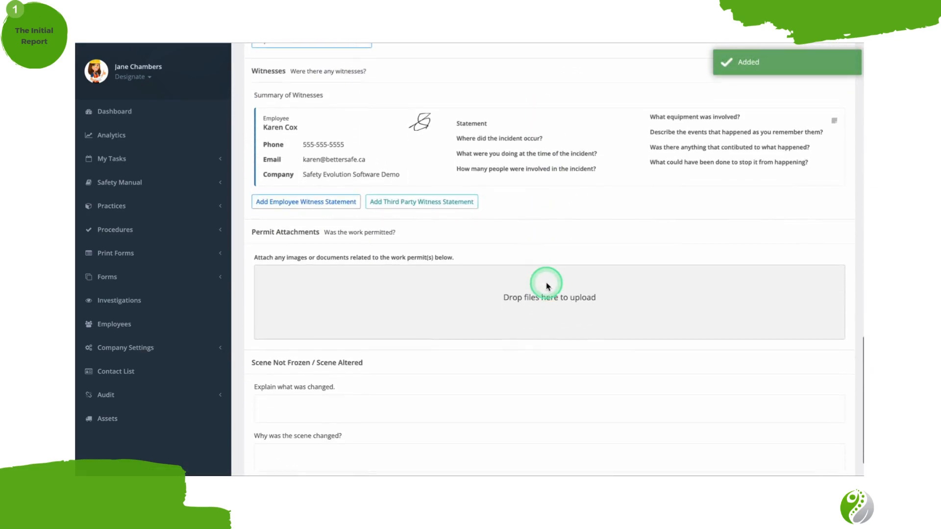
Open a third party witness statement, go through its contact and statement fields, and draw a signature.
click(393, 191)
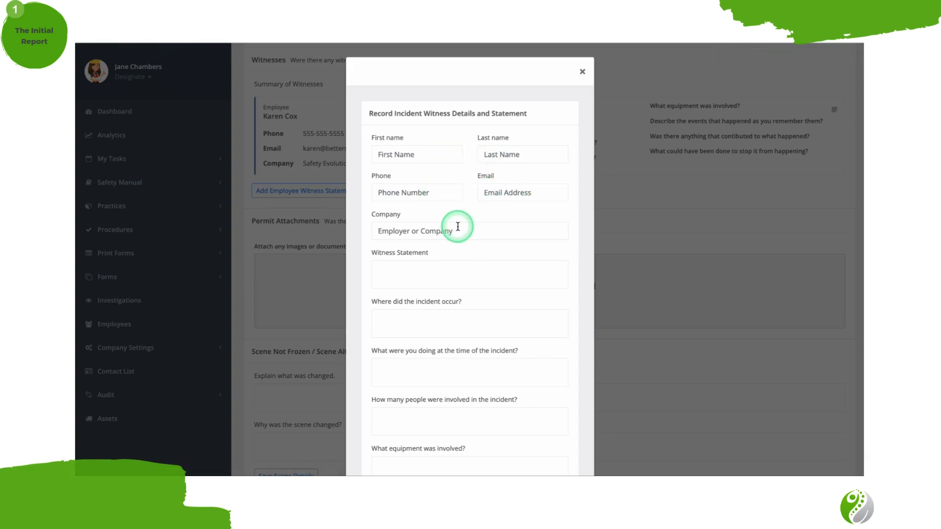
scroll(458, 227, down, 1)
scroll(458, 226, down, 5)
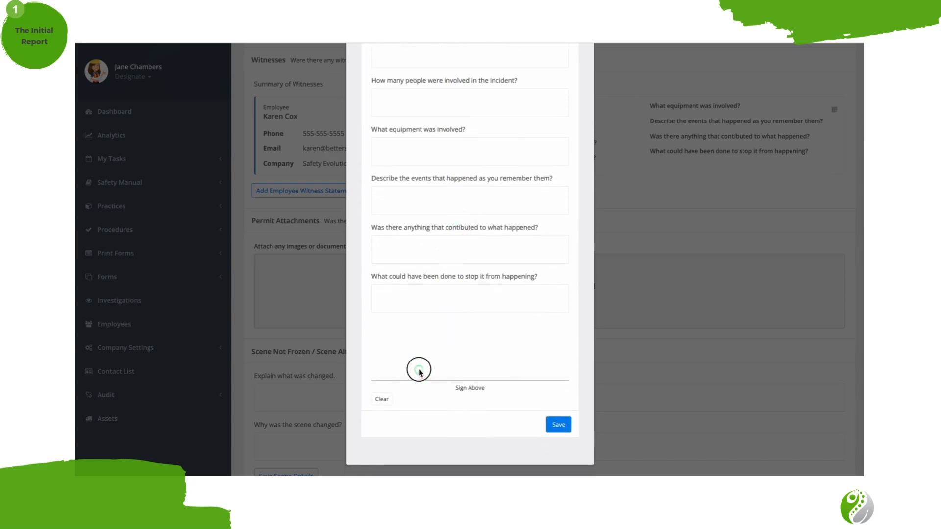
mouse_move(418, 368)
mouse_down()
mouse_move(478, 323)
mouse_move(495, 361)
mouse_up()
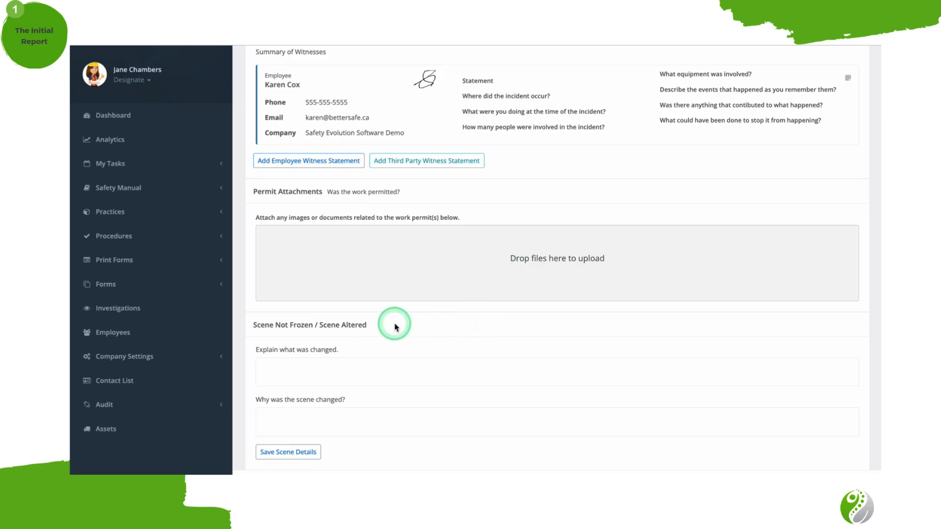
Go through the scene altered fields for what was changed and why it was changed.
click(360, 371)
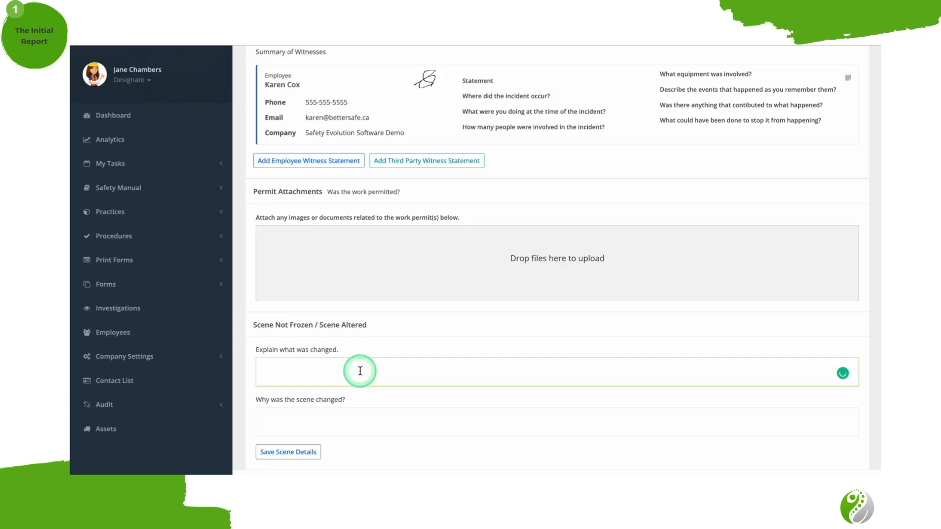
click(372, 415)
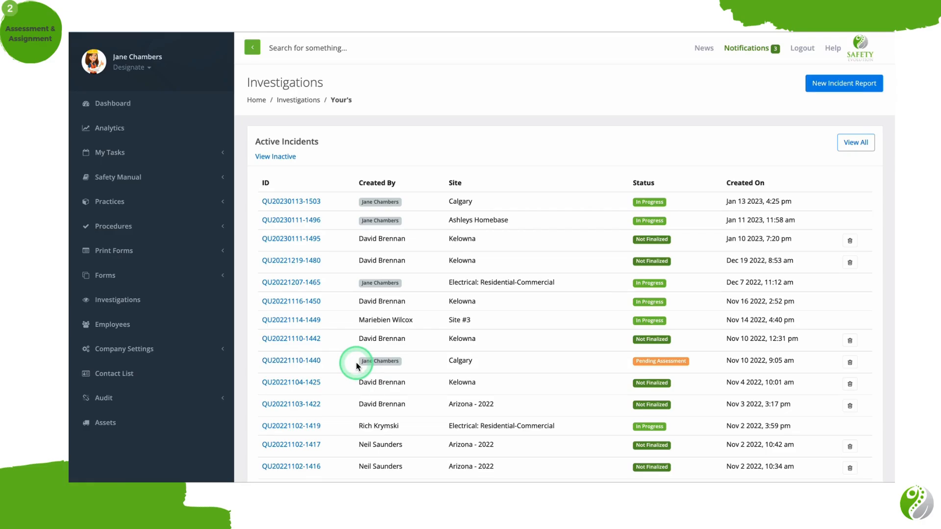
Open the Calgary incident report with Pending Assessment status from Nov 10 2022 and review its details.
click(167, 349)
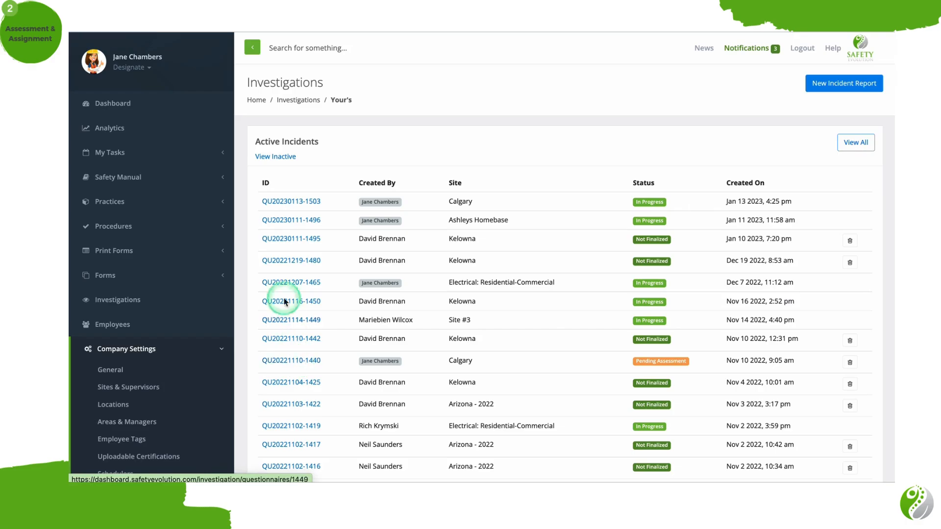
click(284, 359)
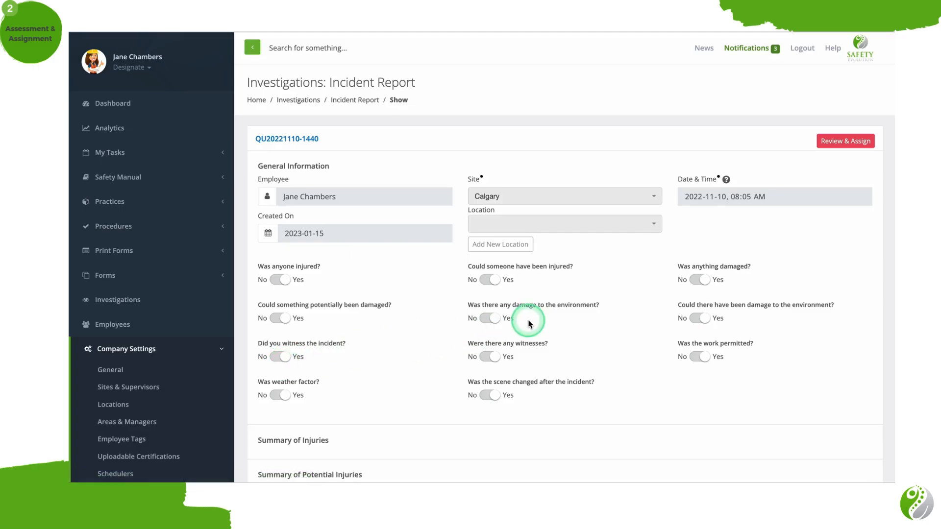
scroll(529, 323, down, 3)
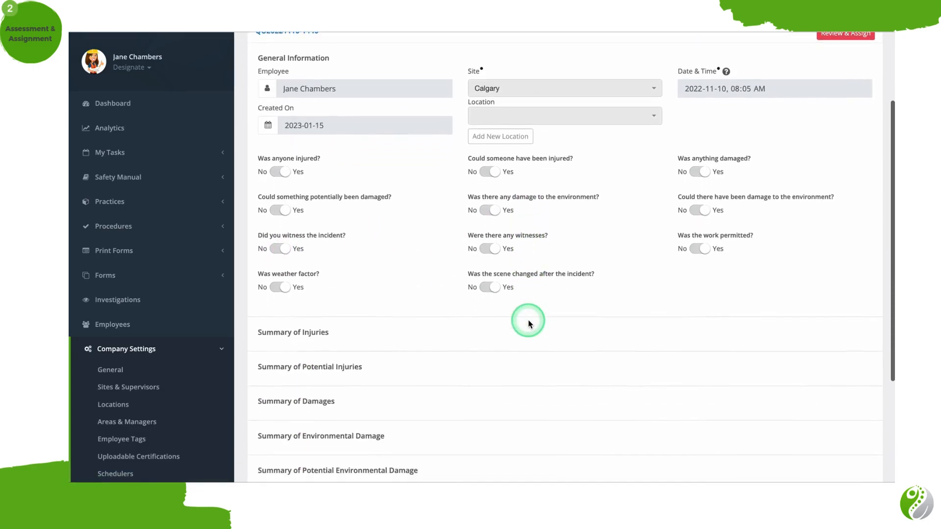
scroll(528, 319, down, 2)
scroll(572, 244, up, 5)
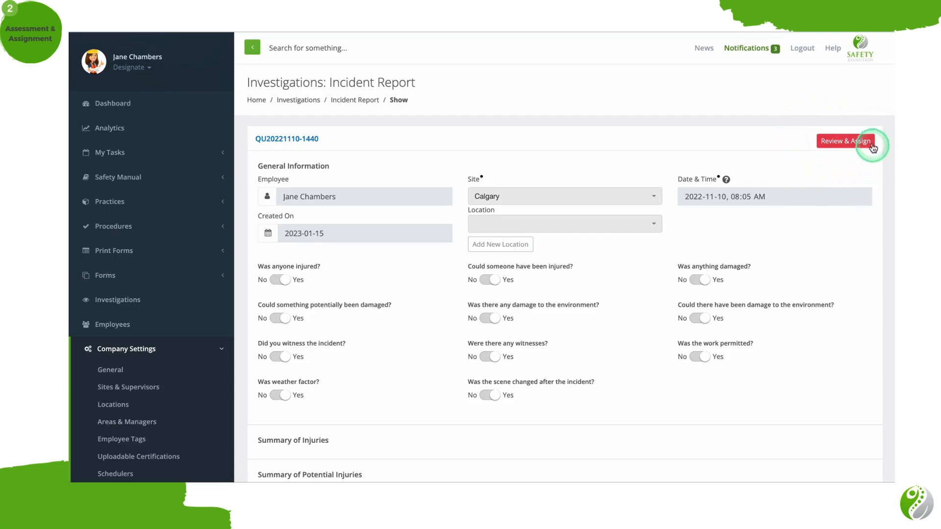
Start reviewing and assigning the report, reuse the suggested title about the November 30th, 2021 truck incident, and assign it to the signed-in employee.
click(847, 146)
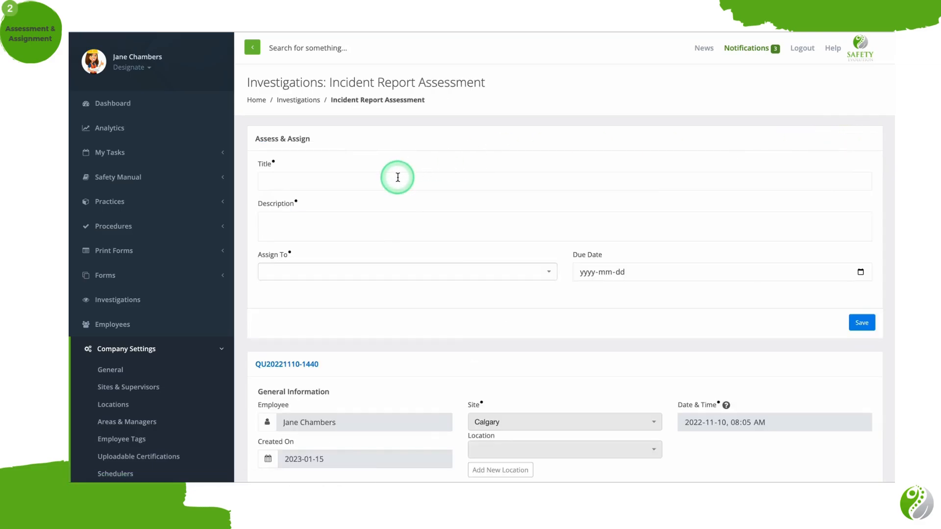
click(398, 178)
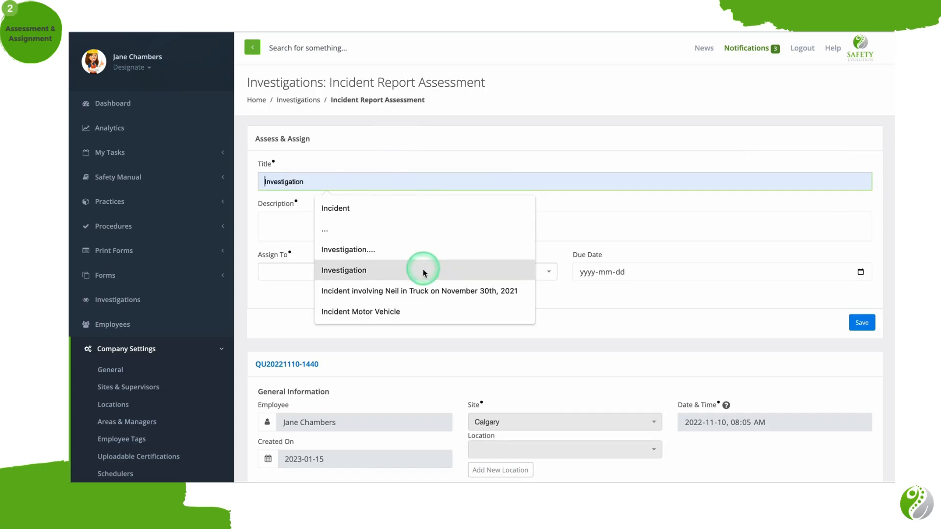
click(419, 292)
click(418, 224)
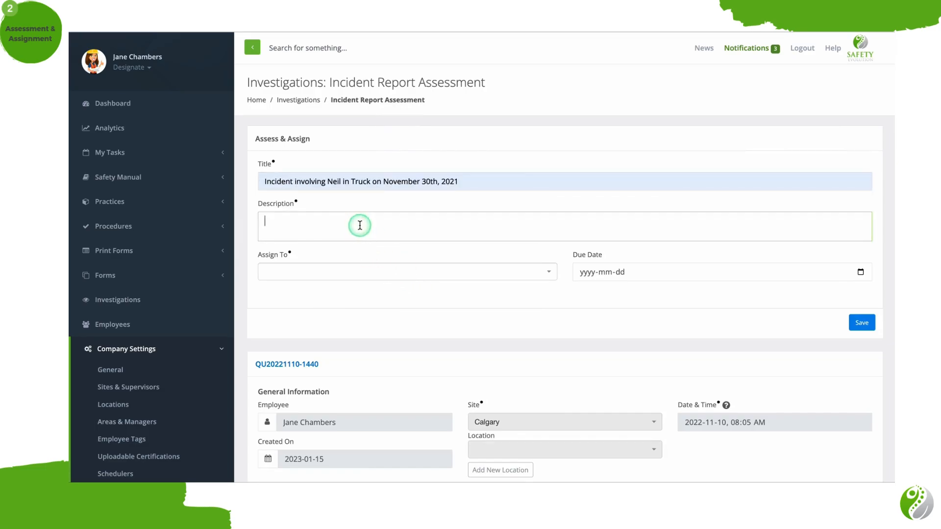
click(344, 273)
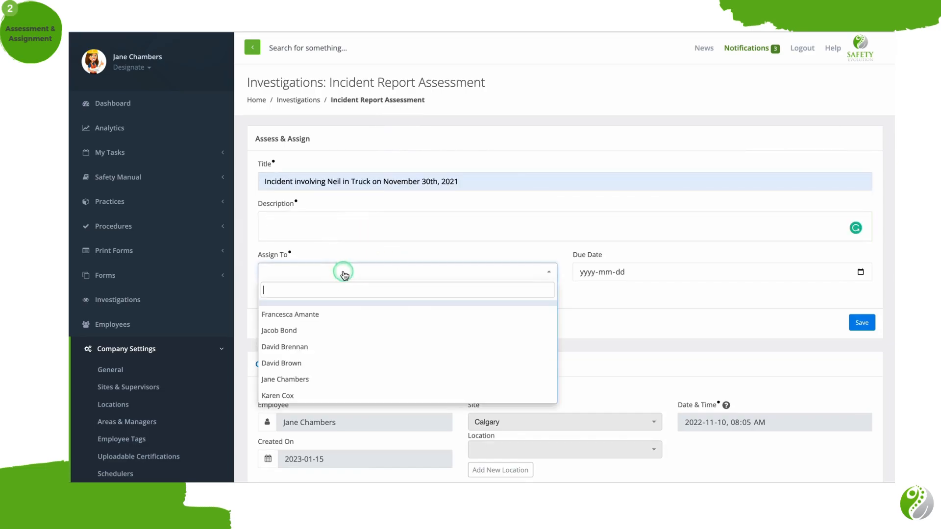
click(343, 380)
Set the investigation's due date to 2023-01-31, enter "..." as the description, and save the assessment.
click(861, 273)
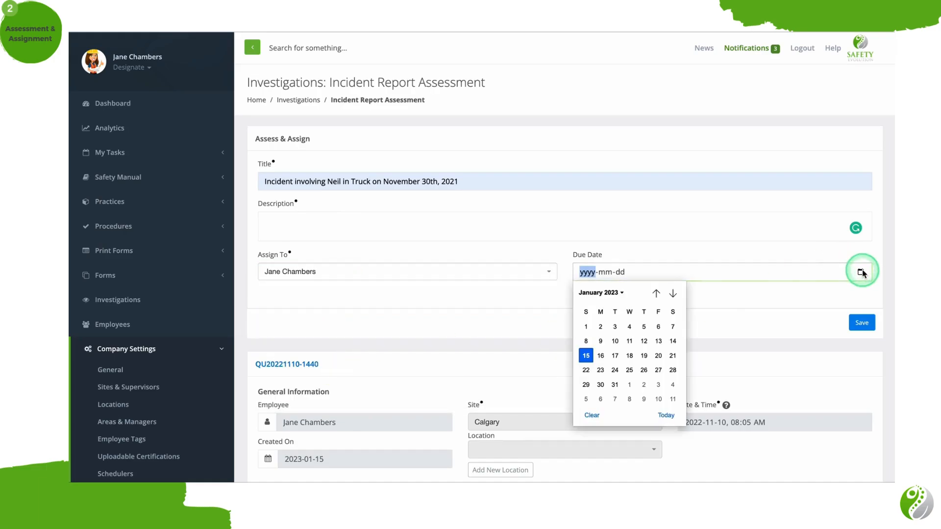
click(614, 385)
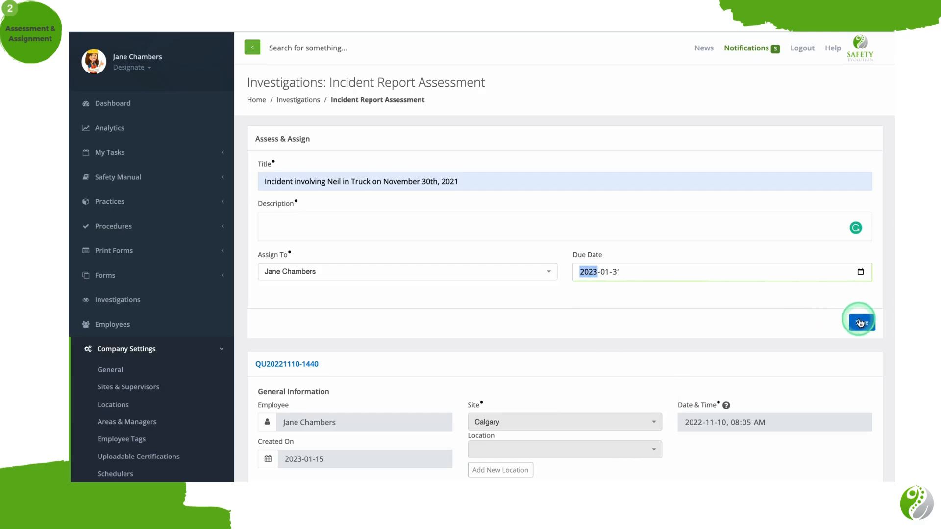
click(862, 322)
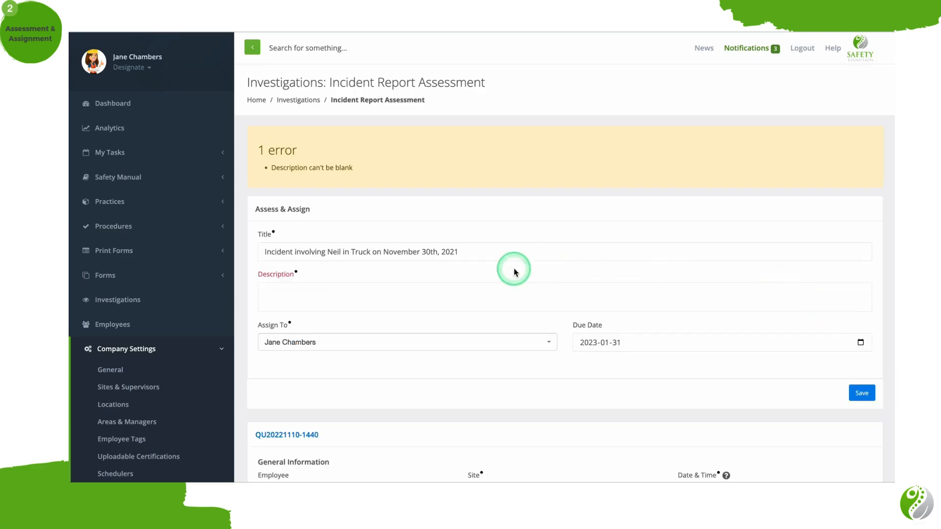
click(457, 294)
text(...)
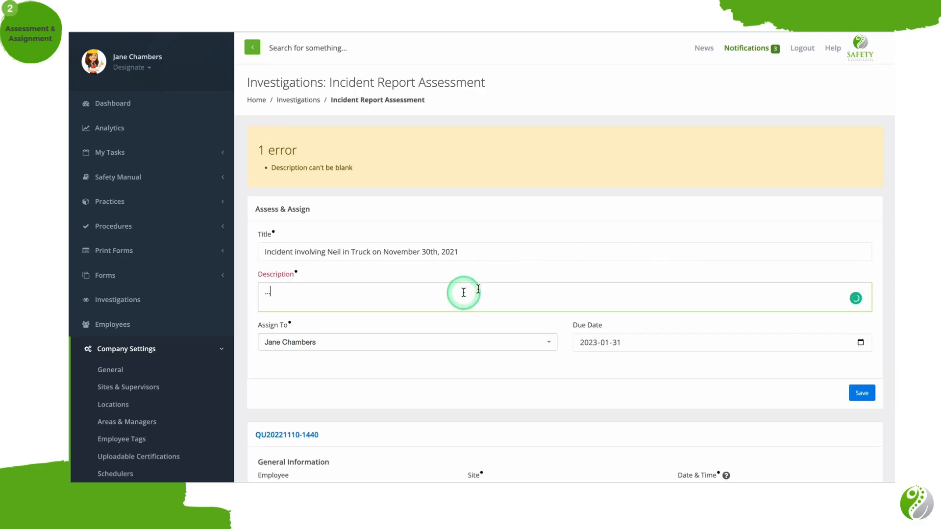
click(861, 393)
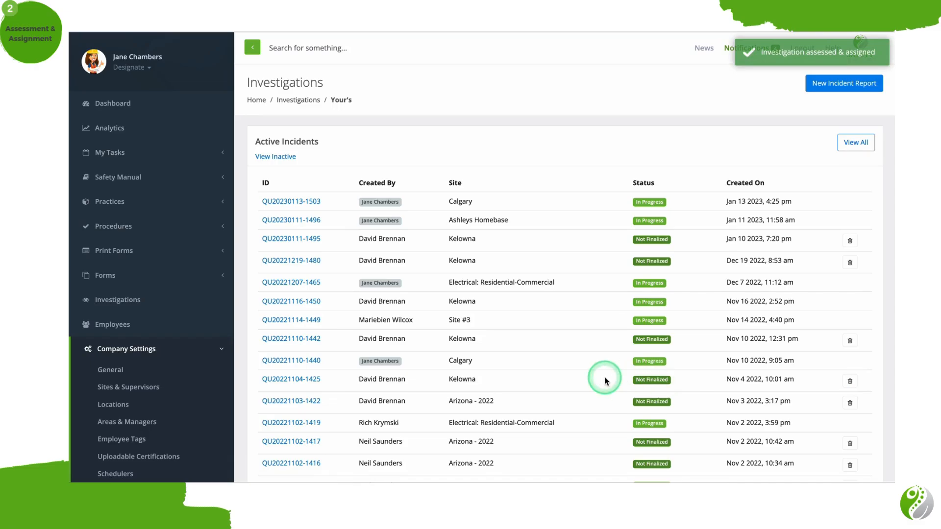
Look through the active incidents and active investigations lists for the newly assigned investigation.
scroll(487, 373, down, 8)
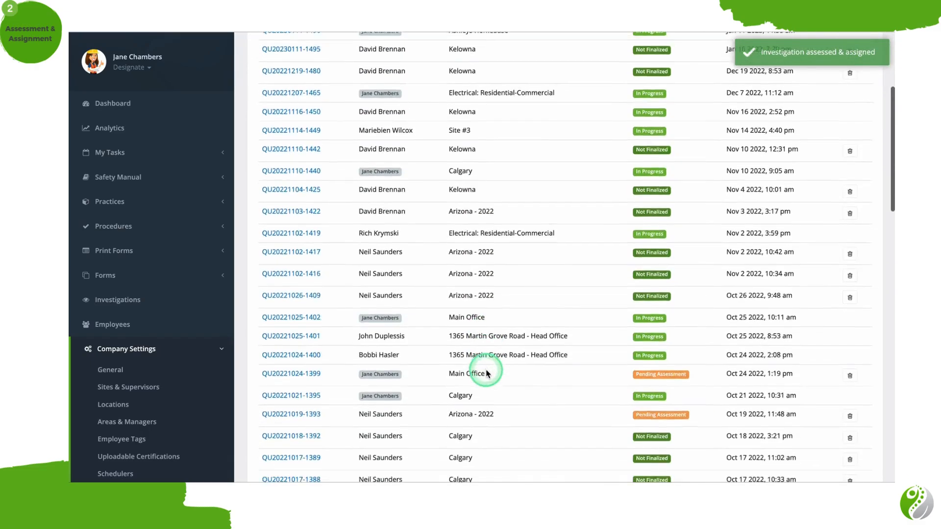
scroll(487, 372, down, 5)
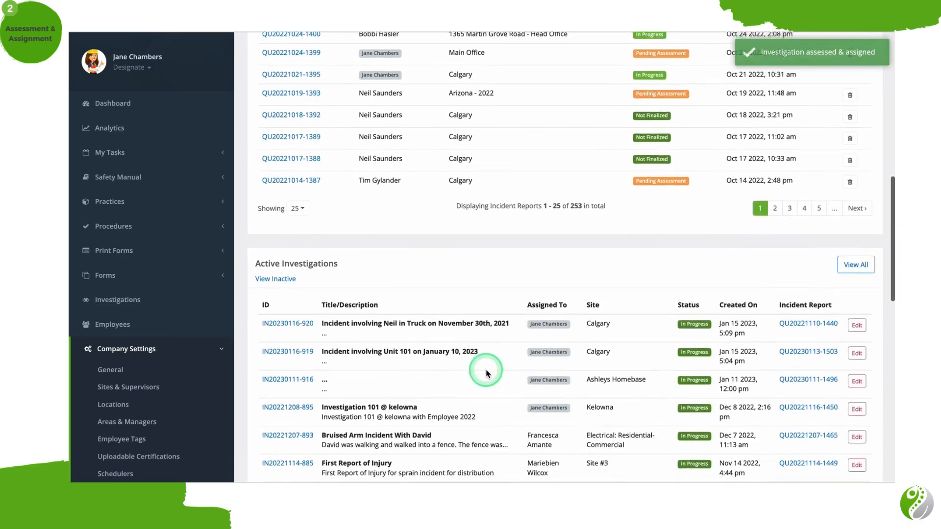
scroll(487, 373, down, 2)
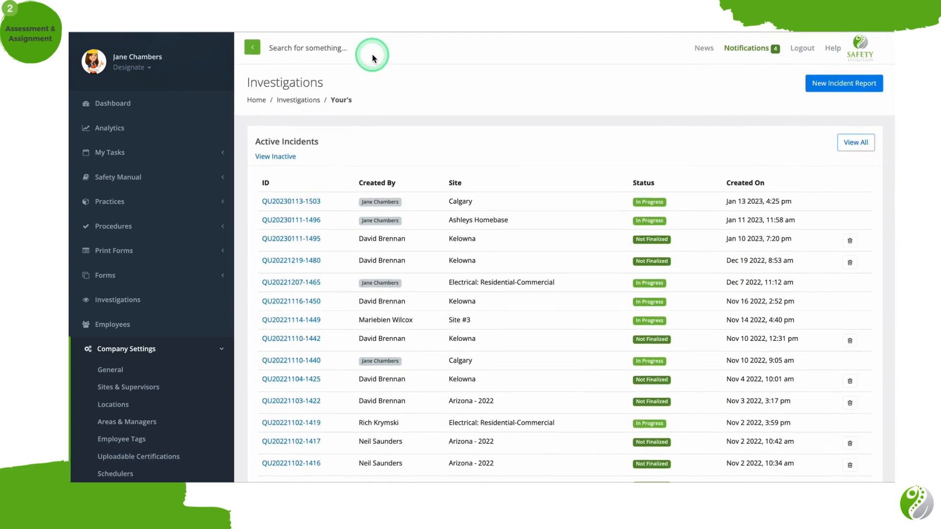
Delete the Not Finalized Kelowna incident report created on Jan 10 2023 and confirm the deletion.
click(854, 243)
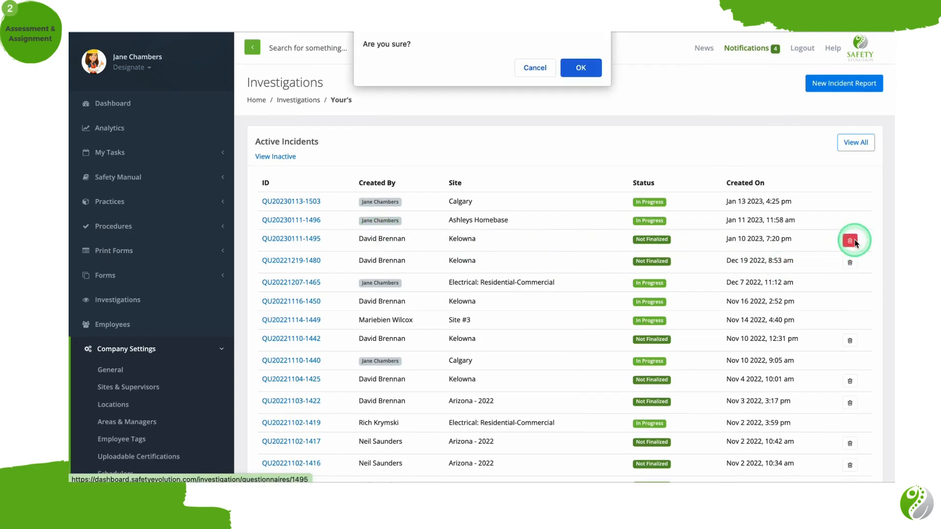
click(587, 69)
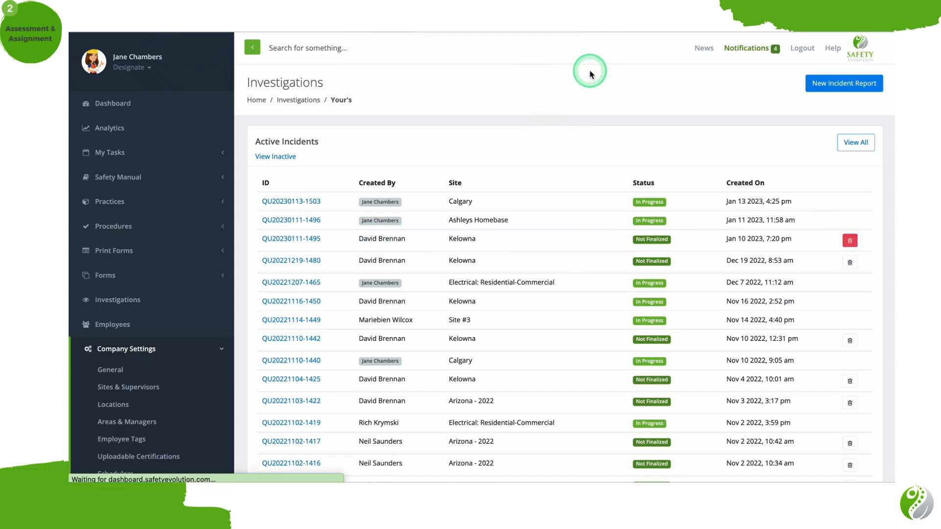
Open the complete list of incidents and review its incident and investigation filters and records.
click(833, 148)
scroll(601, 314, down, 1)
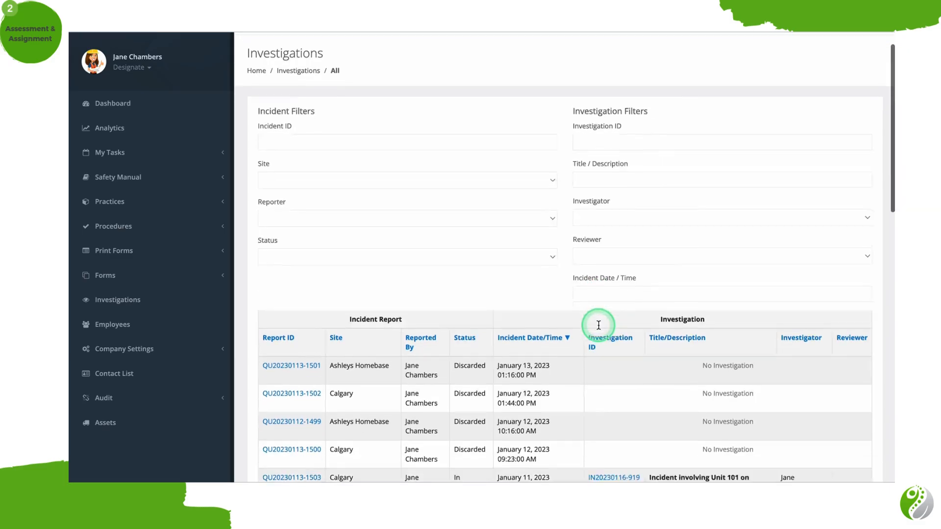
scroll(599, 325, down, 1)
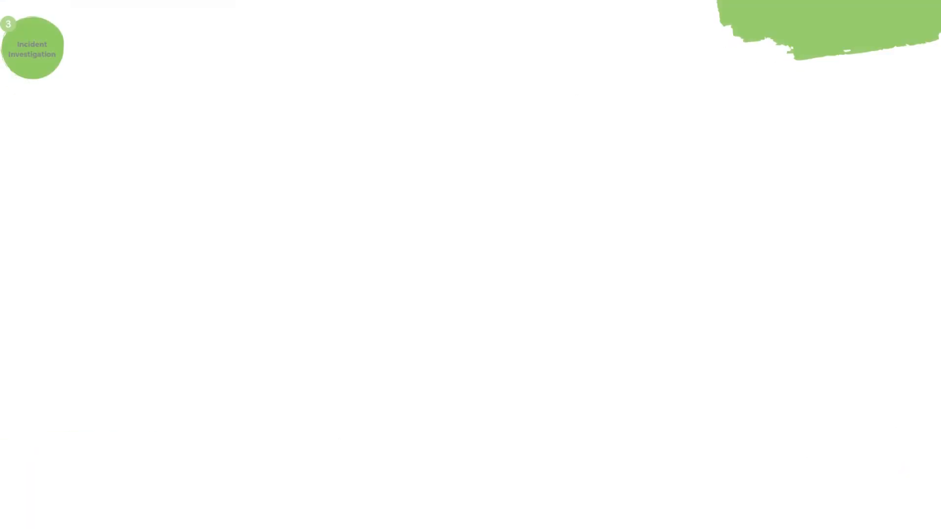
Open the active Calgary investigation created Jan 15 2023, 5:09 pm and examine its summary and change log.
scroll(588, 453, down, 5)
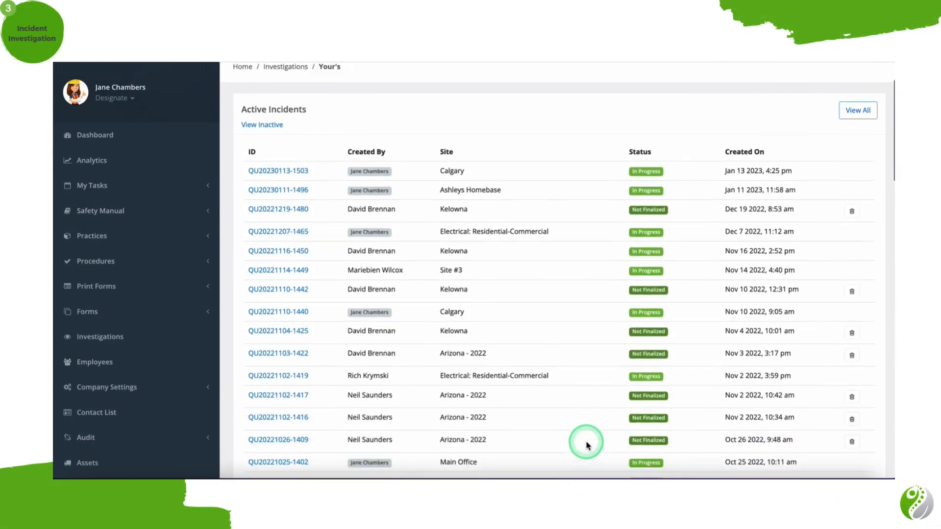
scroll(588, 446, down, 10)
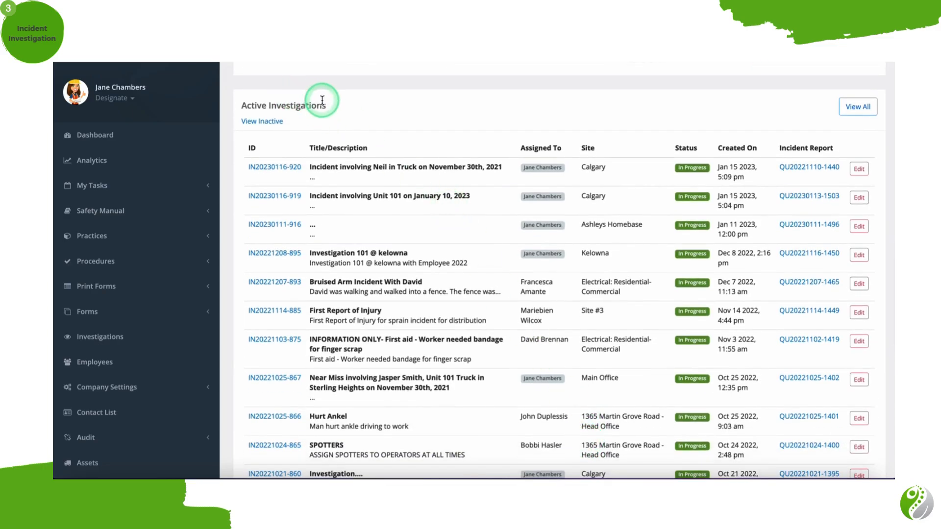
click(288, 165)
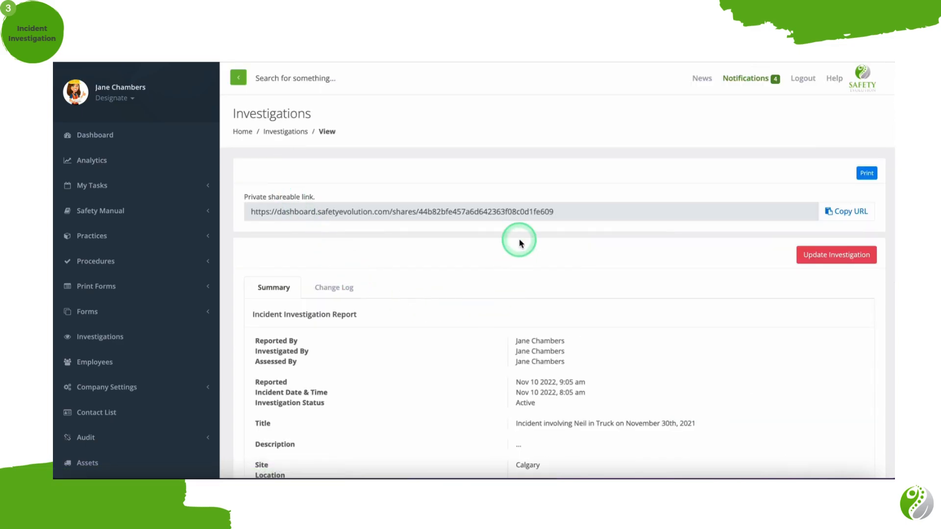
scroll(520, 240, down, 5)
scroll(520, 237, up, 5)
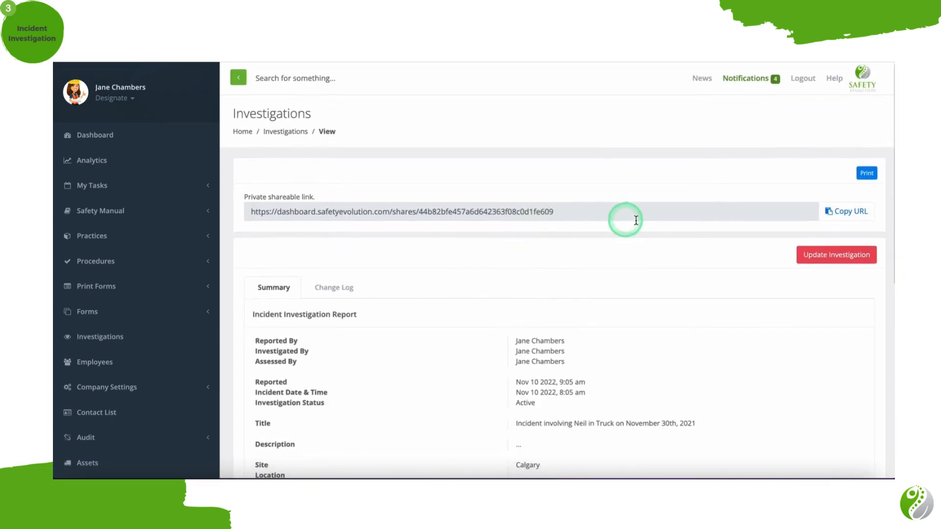
click(346, 289)
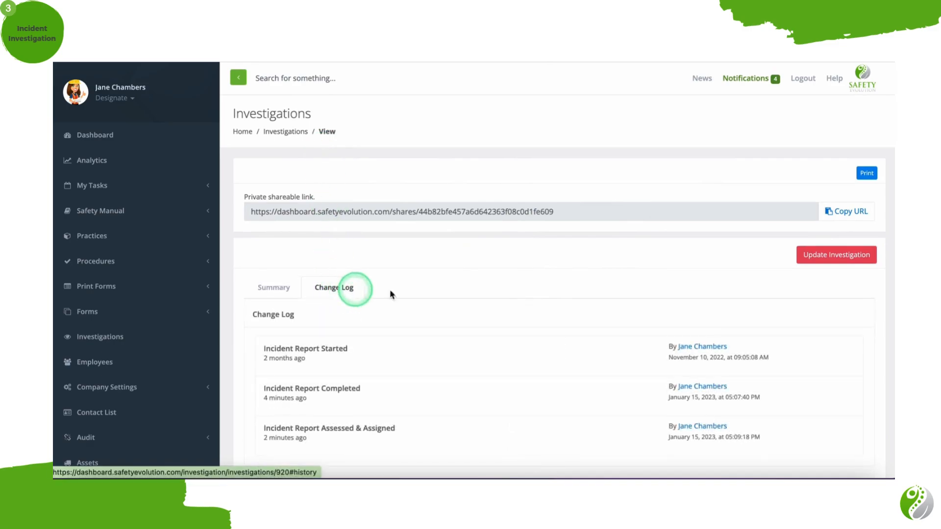
Copy the investigation's private shareable link and open the investigation for updating.
click(836, 212)
click(866, 181)
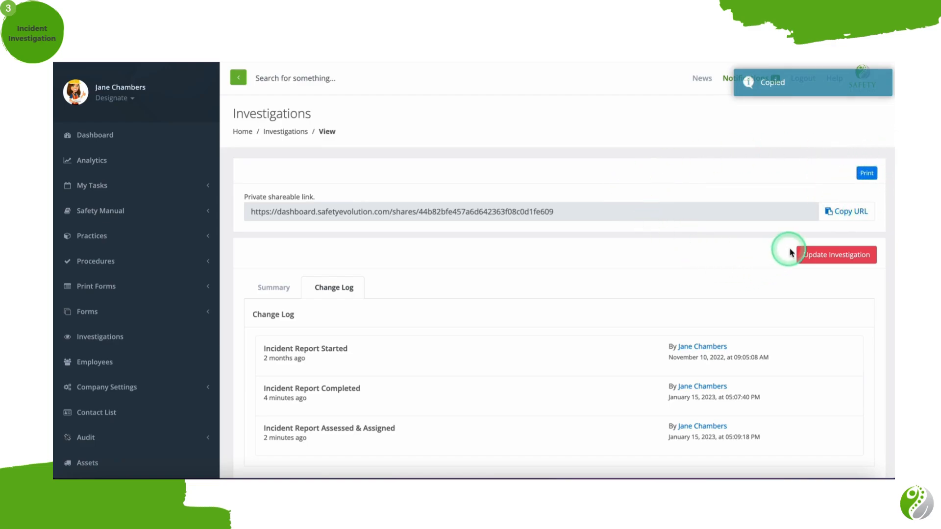
click(806, 255)
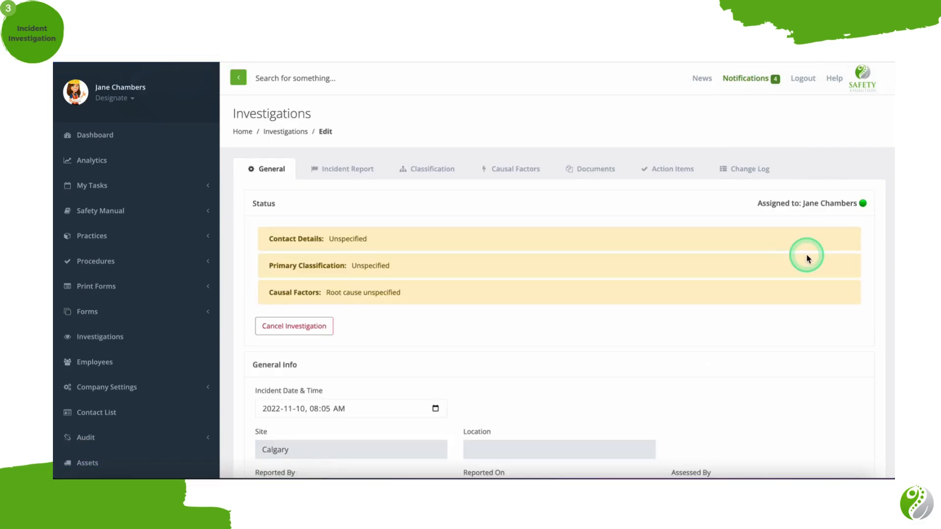
Return to the investigations list and open the Calgary investigation created Jan 15 2023, 5:09 pm for editing.
click(174, 336)
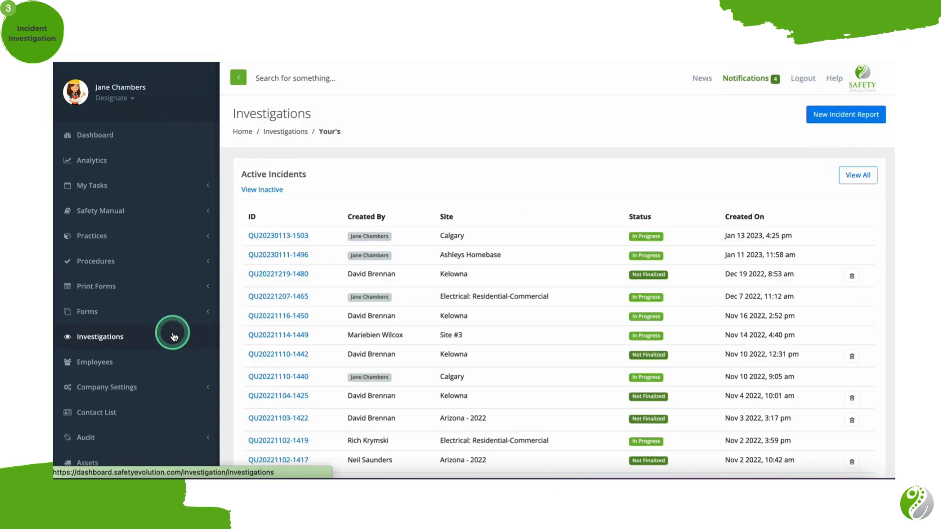
scroll(369, 352, down, 10)
scroll(369, 353, down, 1)
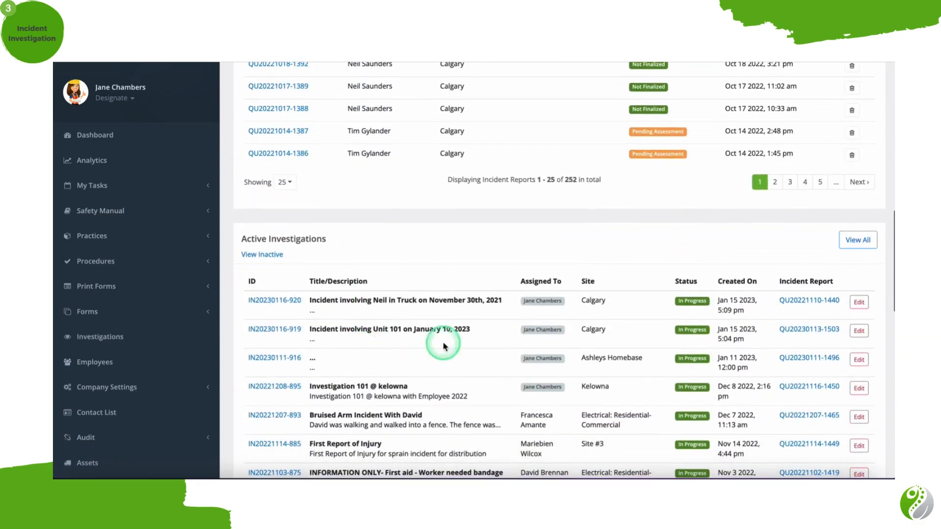
click(861, 302)
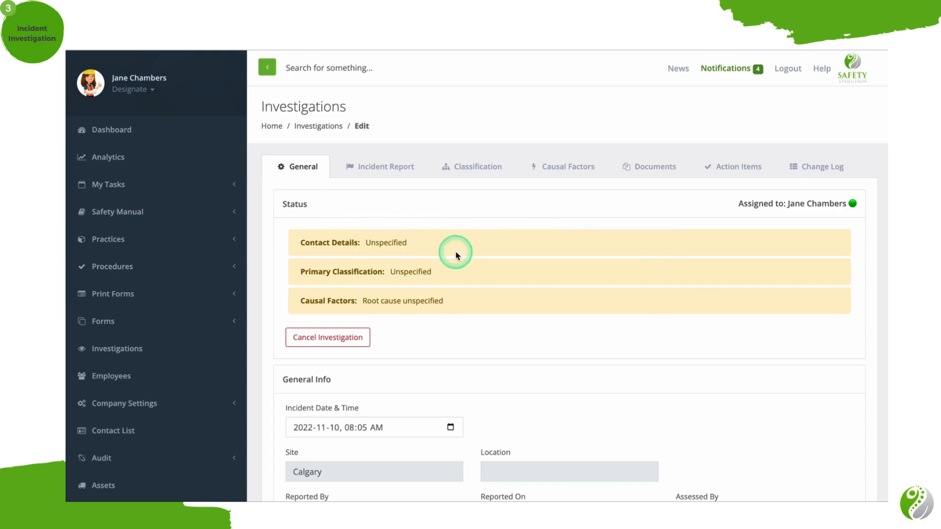
Examine the investigation's status section, its cancellation reason prompt, and the incident date and time picker, leaving the values as they are.
scroll(458, 293, down, 3)
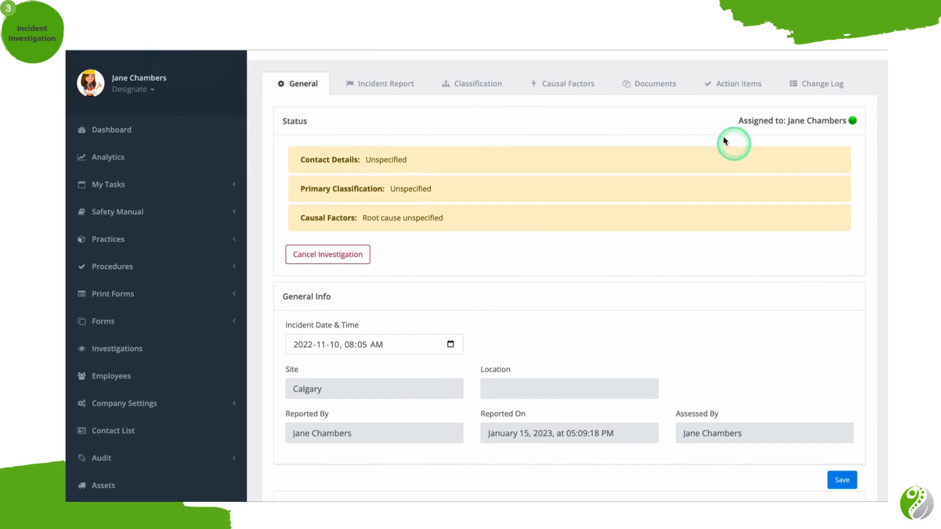
click(349, 256)
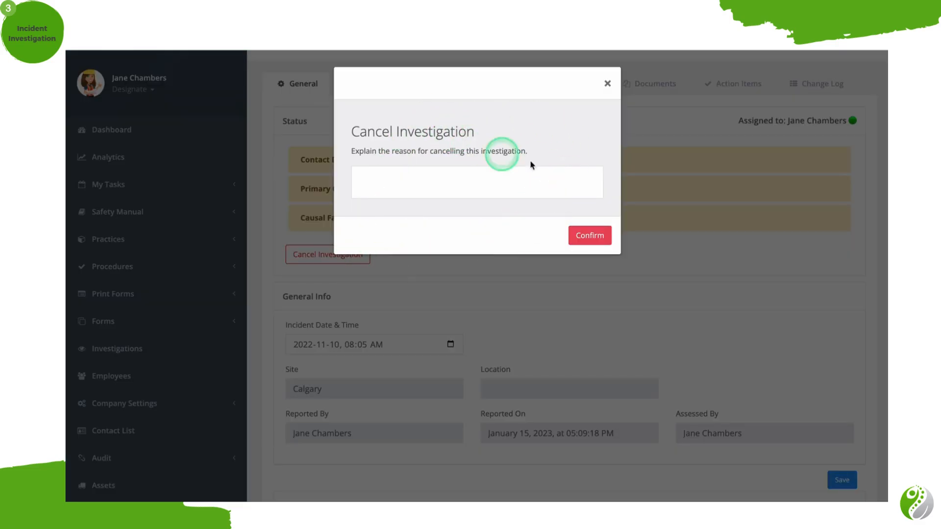
click(607, 84)
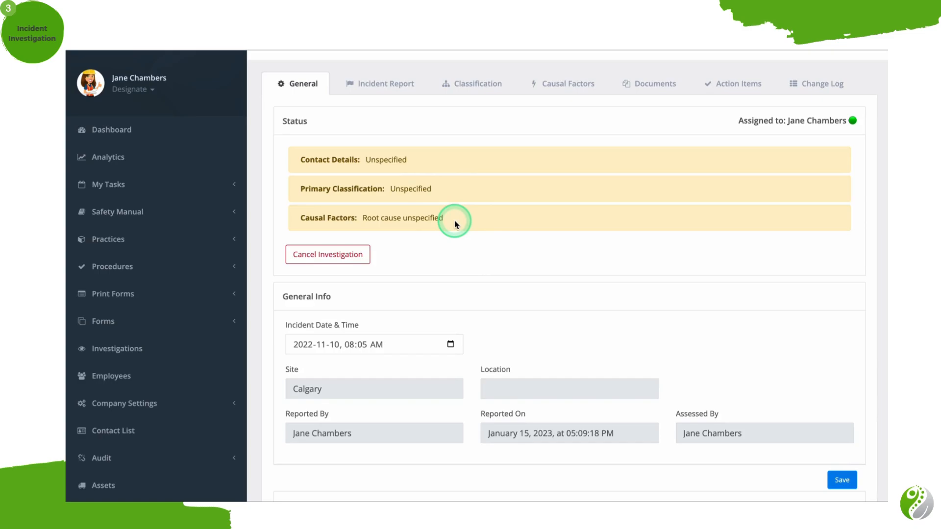
scroll(453, 319, down, 1)
click(451, 312)
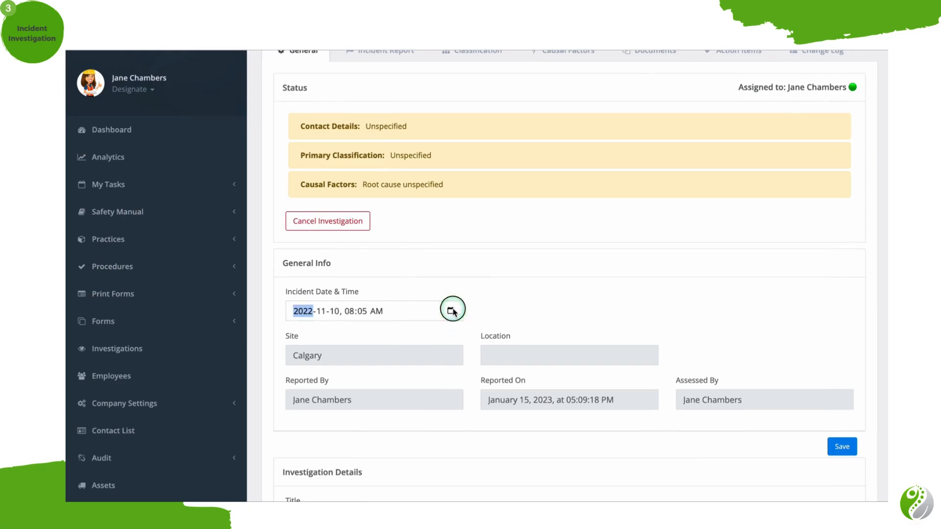
click(551, 294)
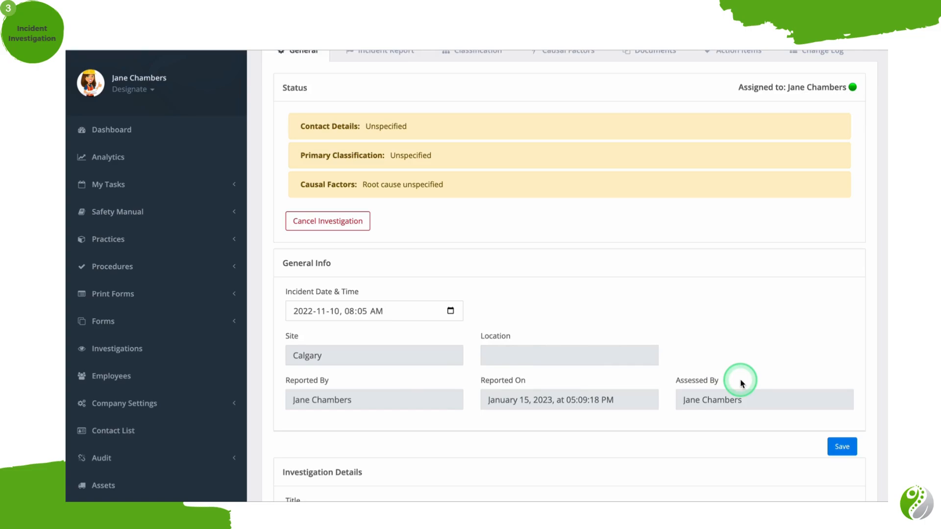
Review the investigation's title, description, contact type options, and potential and actual risk fields.
scroll(742, 382, down, 2)
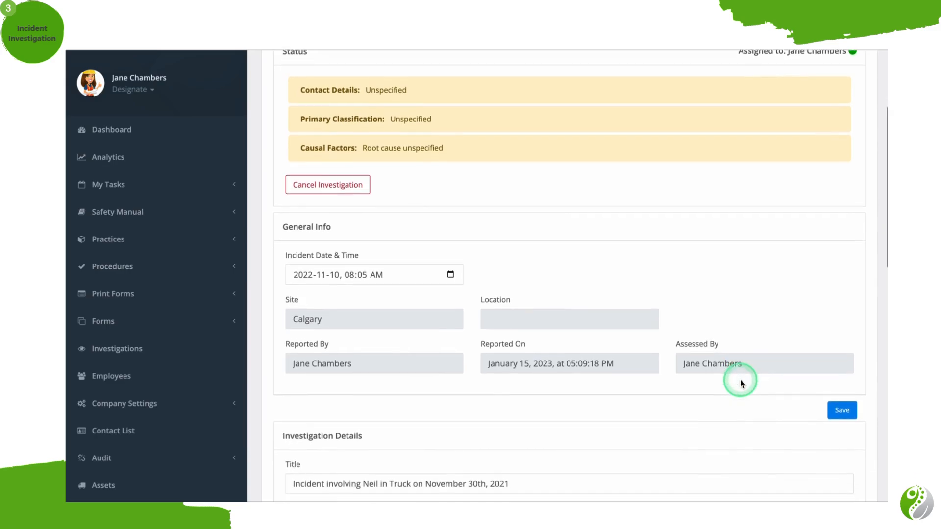
scroll(740, 381, down, 5)
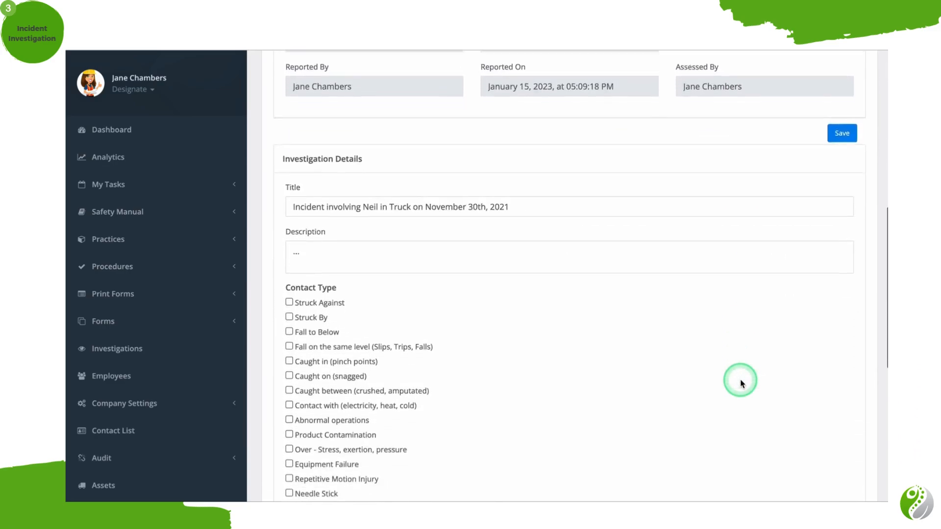
click(573, 157)
click(567, 201)
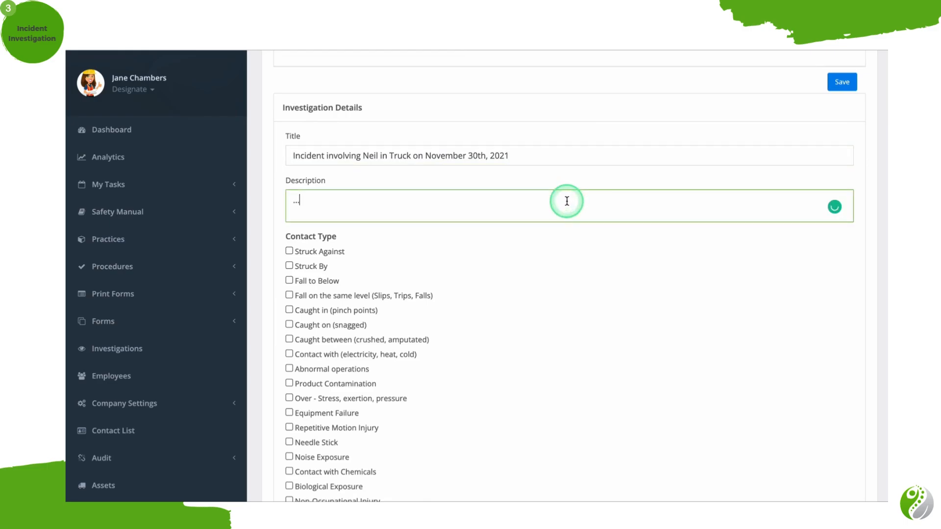
scroll(567, 201, down, 3)
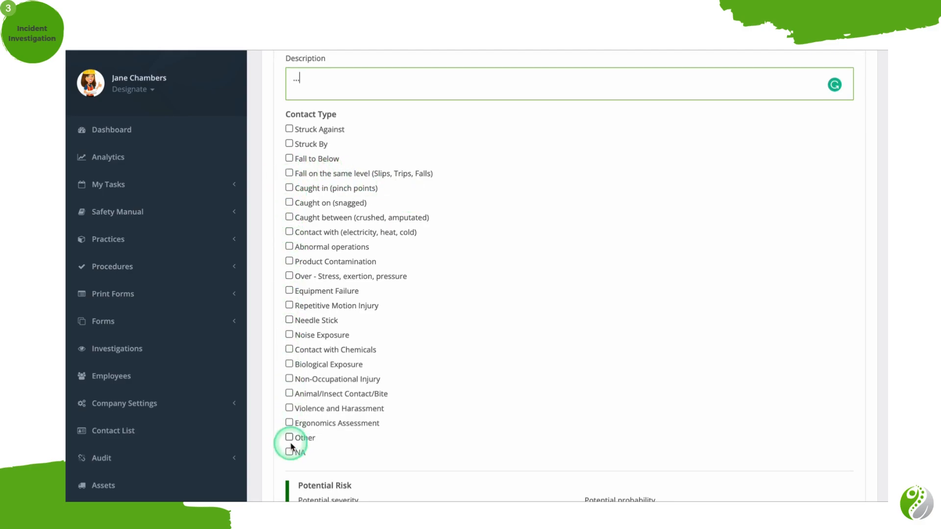
scroll(291, 447, down, 4)
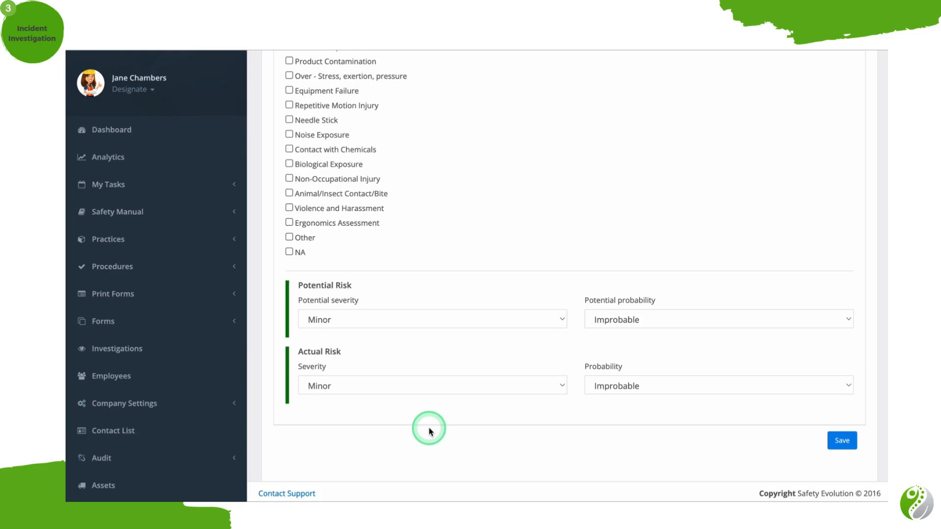
Set the potential risk to Serious severity and Occasional probability, and the actual risk to Minor severity and Remote probability.
click(528, 319)
click(523, 349)
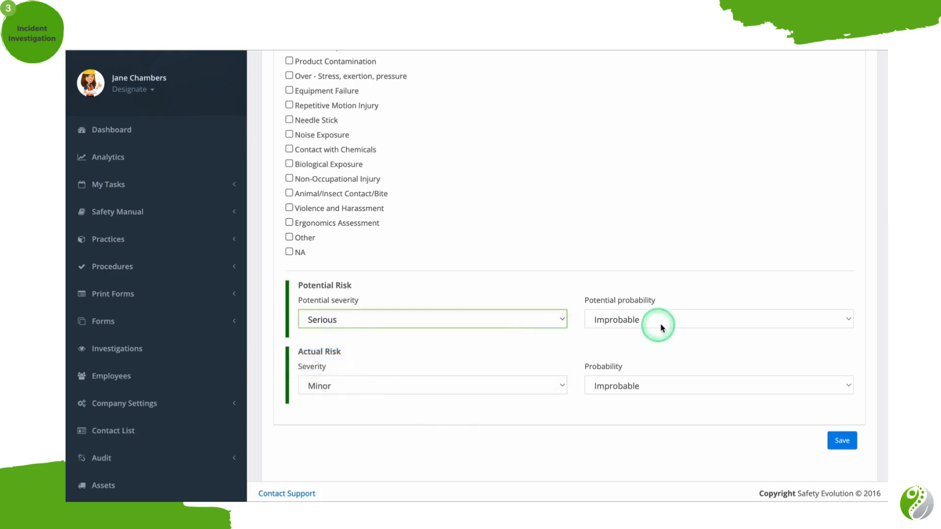
click(683, 318)
click(678, 346)
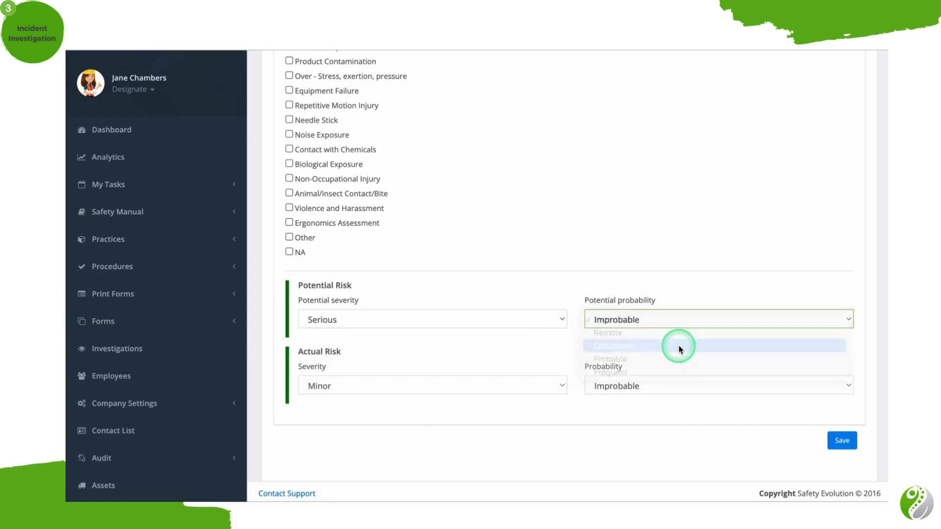
click(425, 387)
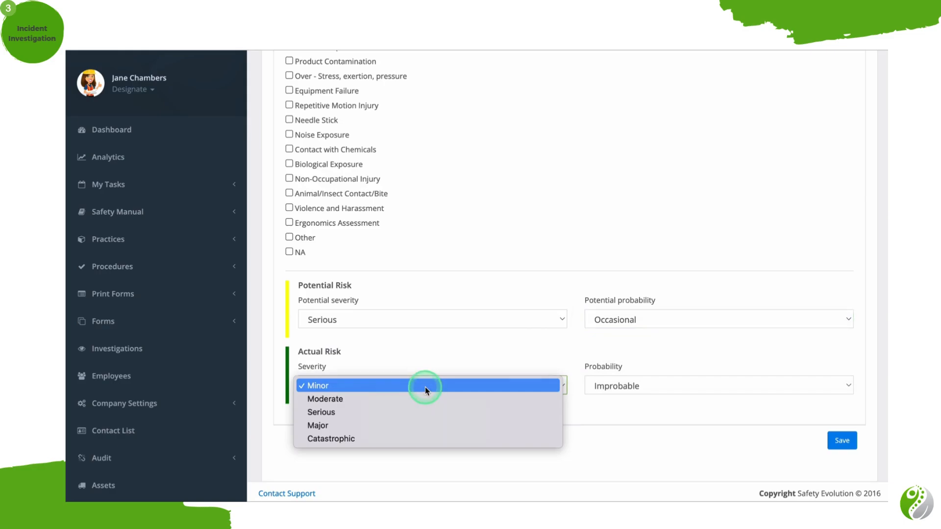
click(425, 387)
click(647, 387)
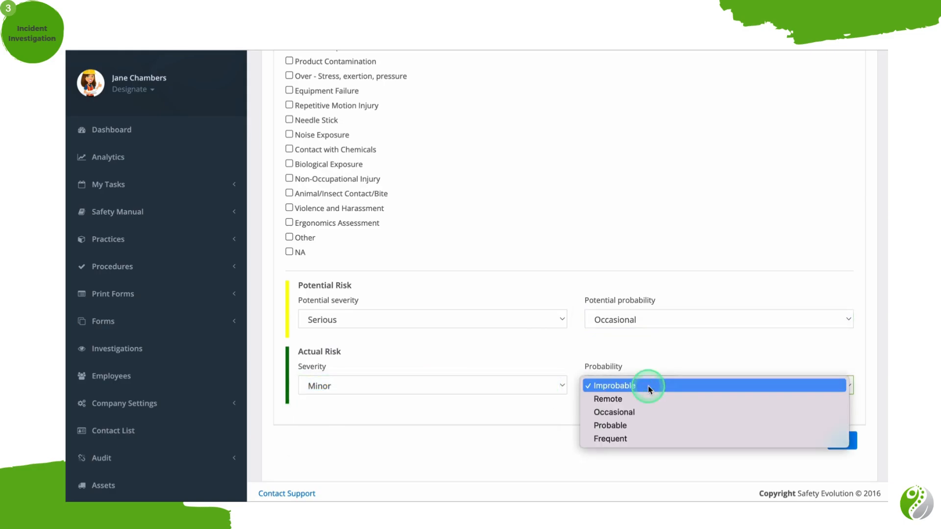
click(646, 400)
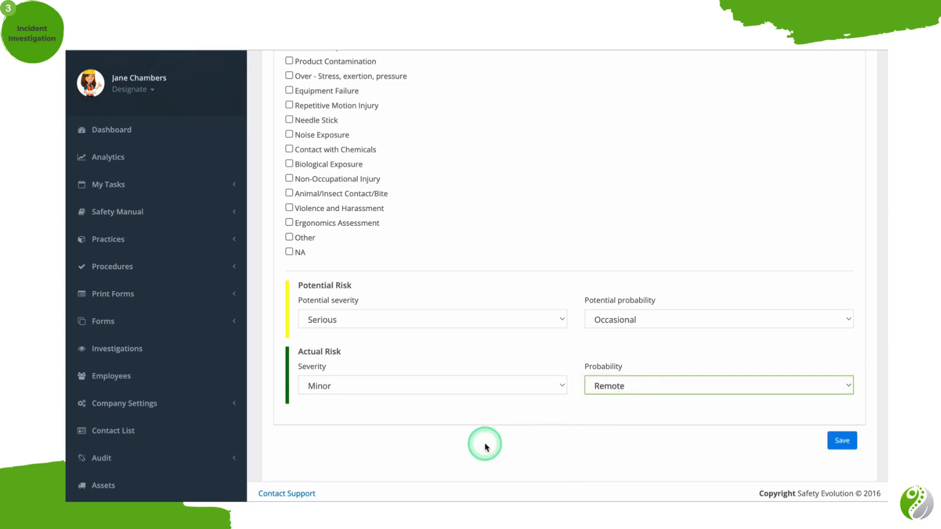
Set the potential risk to Catastrophic severity and Probable probability, and the actual risk to Minor severity and Improbable probability.
click(499, 318)
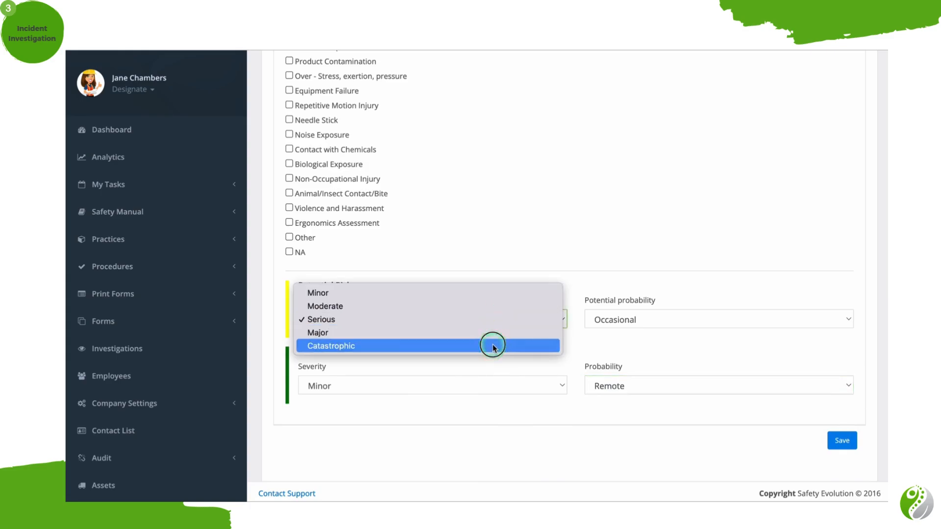
click(493, 346)
click(644, 321)
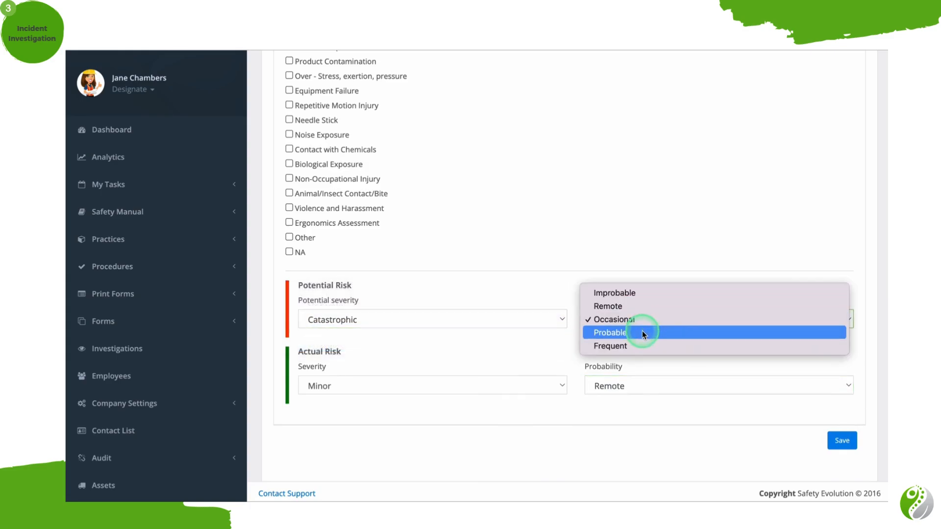
click(642, 333)
click(534, 385)
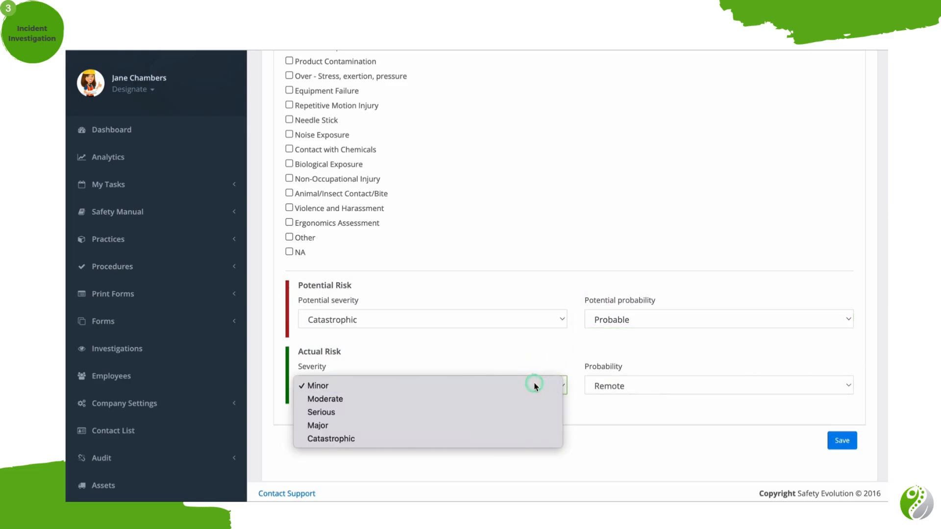
click(534, 386)
click(647, 385)
click(654, 371)
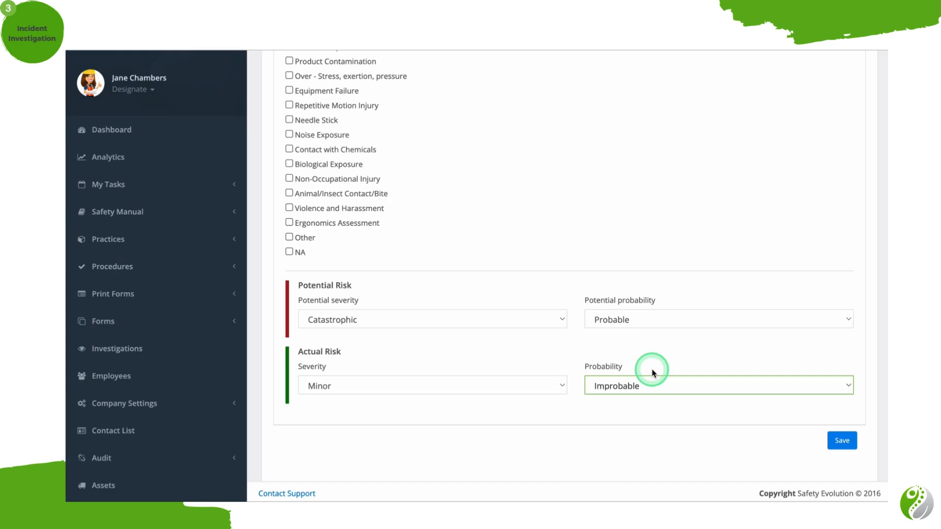
Recheck the investigation's general details and examine the attached incident report's answers and summary sections.
scroll(652, 372, up, 20)
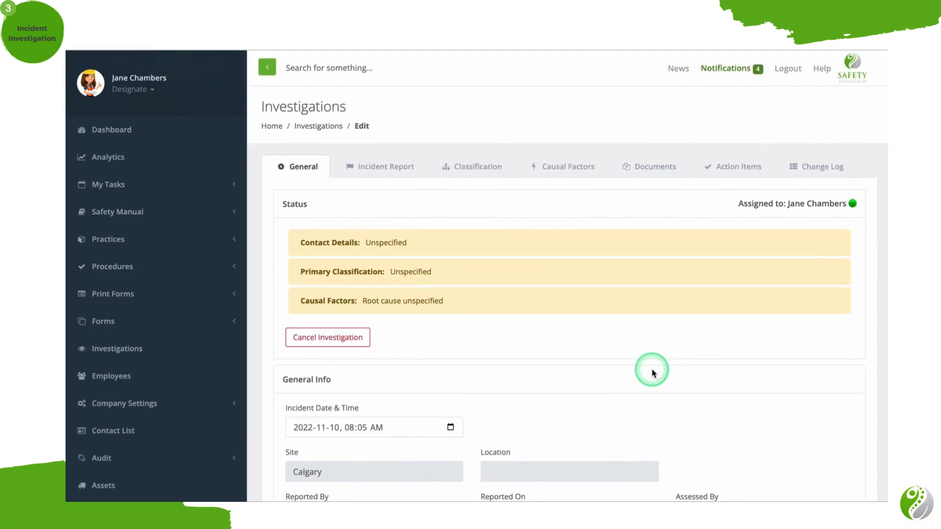
scroll(652, 373, down, 5)
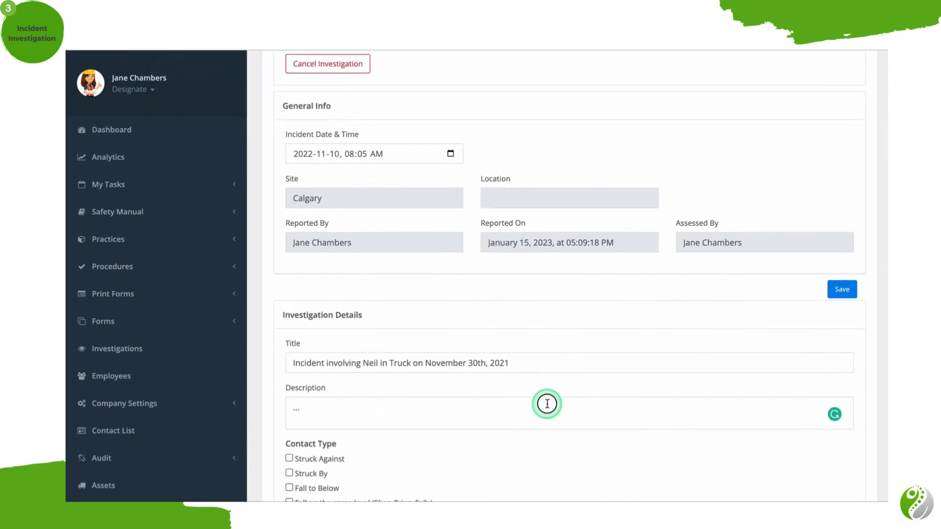
click(548, 404)
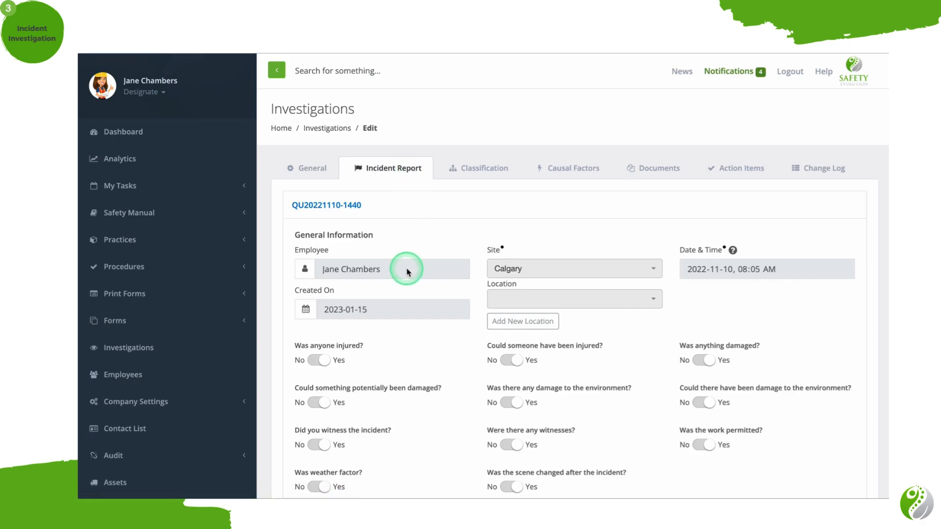
scroll(407, 271, down, 3)
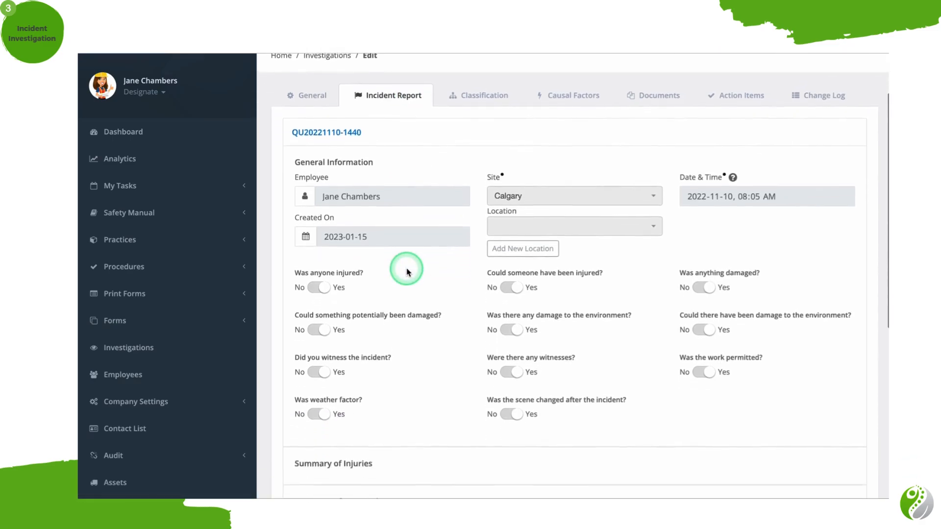
scroll(407, 272, down, 7)
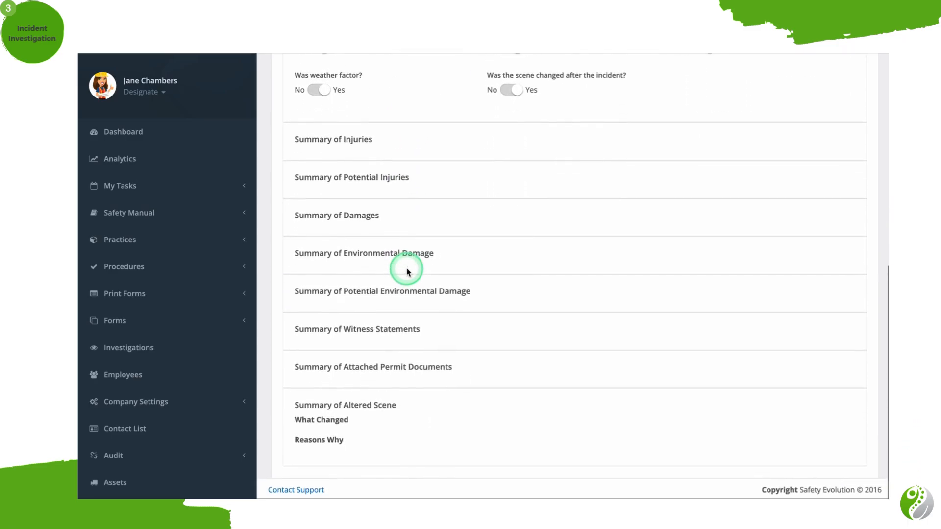
scroll(407, 271, up, 10)
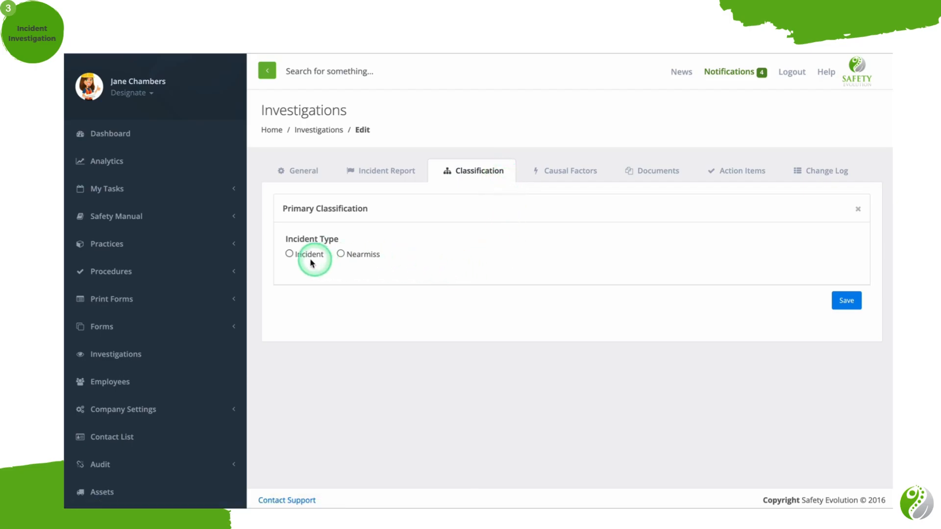
Compare the Incident and Nearmiss types in the primary classification, and mark an Incident as Environmental.
click(289, 254)
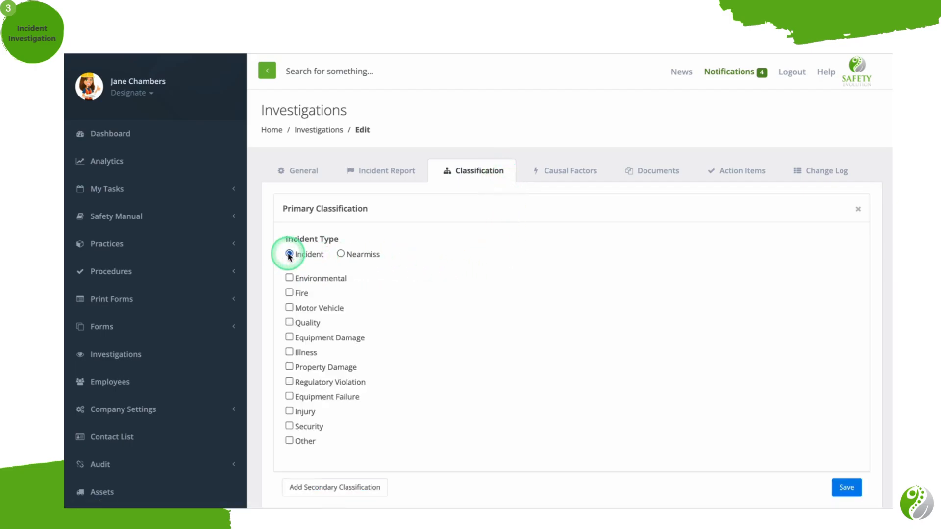
click(338, 254)
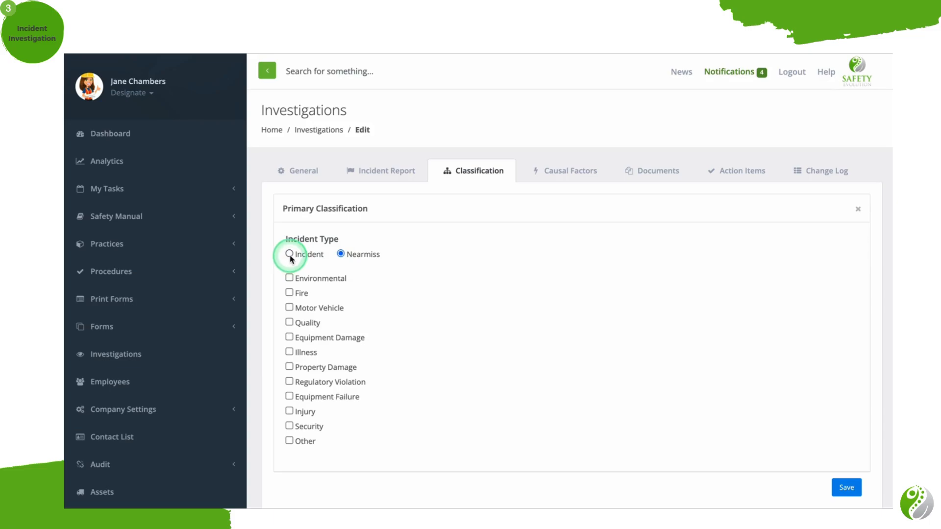
scroll(289, 255, down, 1)
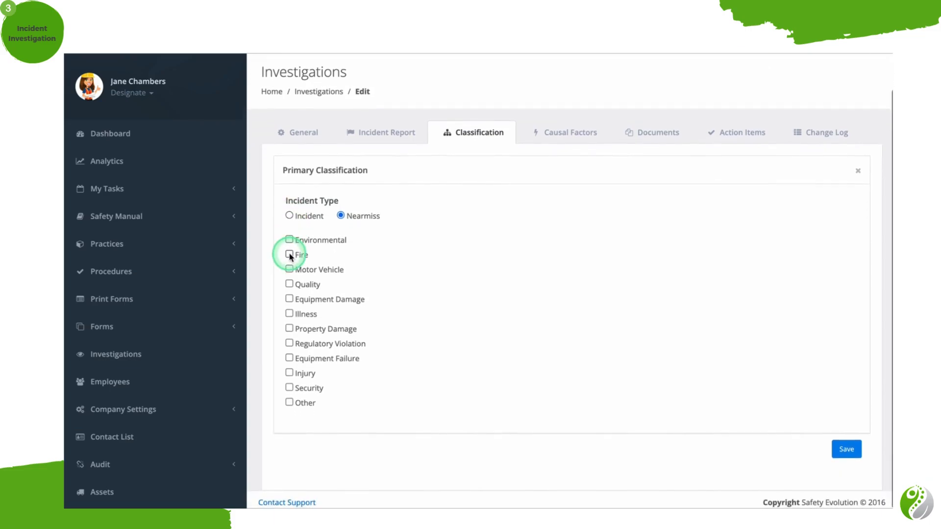
click(290, 216)
click(289, 240)
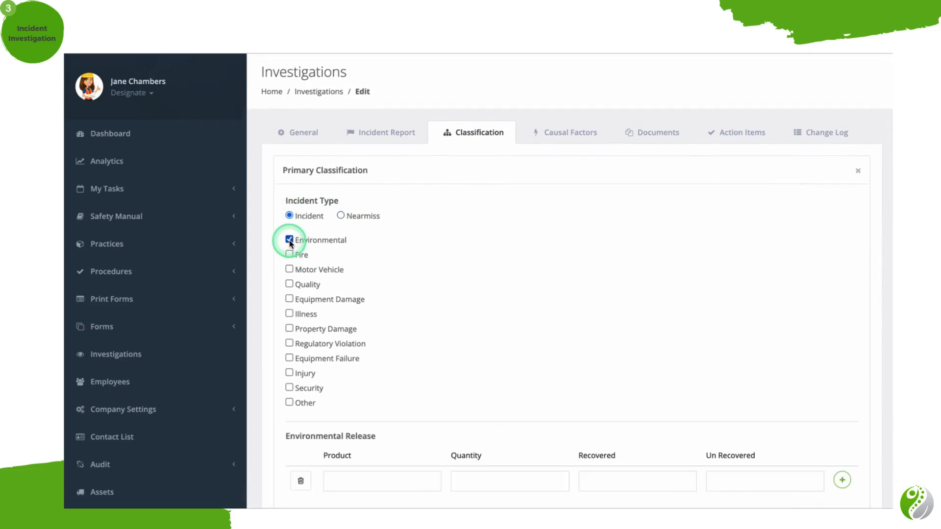
Add a secondary classification to the incident and clear Environmental from the primary classification.
scroll(289, 242, down, 2)
click(338, 447)
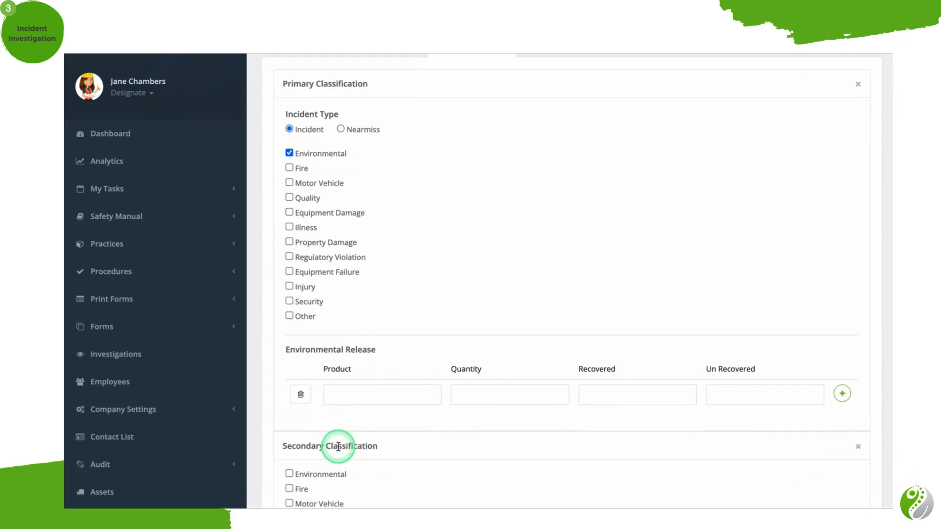
scroll(336, 446, up, 3)
click(289, 278)
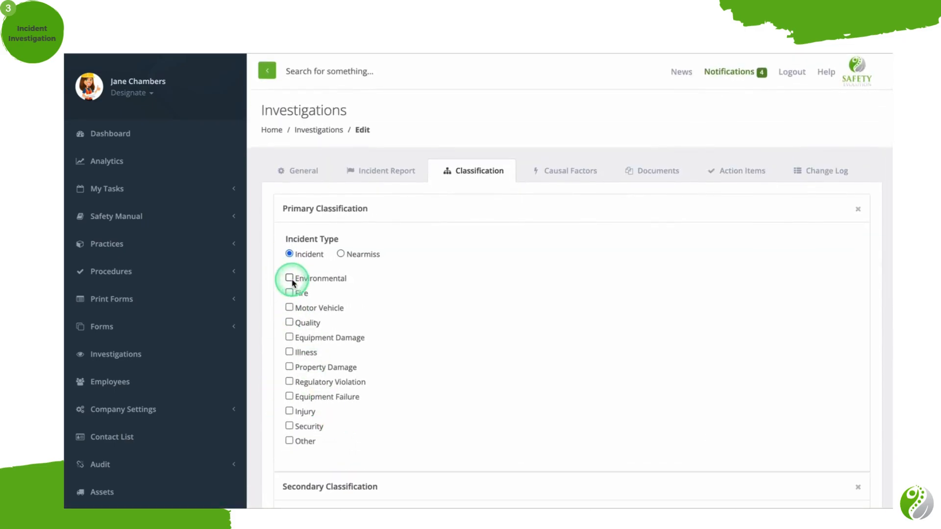
scroll(309, 393, down, 4)
scroll(316, 398, down, 3)
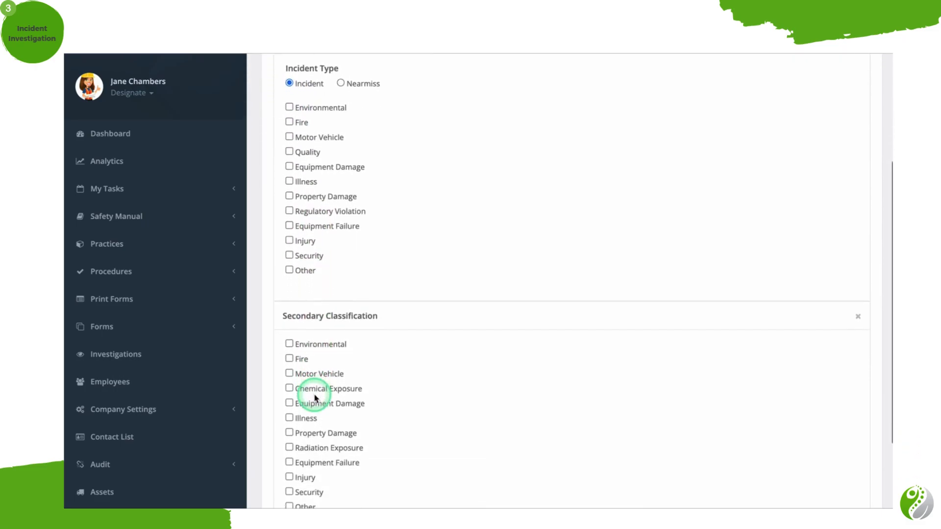
scroll(316, 398, up, 7)
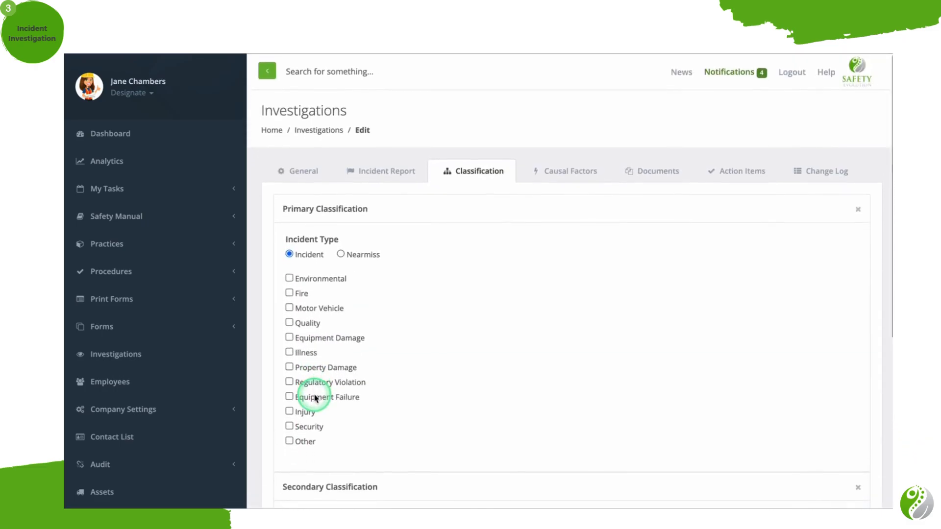
Change the primary classification's incident type to Nearmiss and review its categories.
click(341, 260)
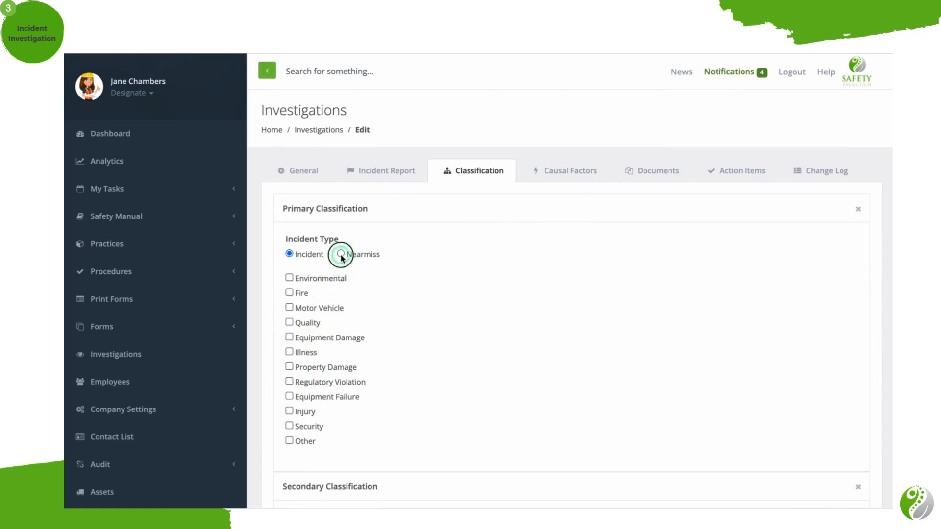
scroll(358, 354, down, 1)
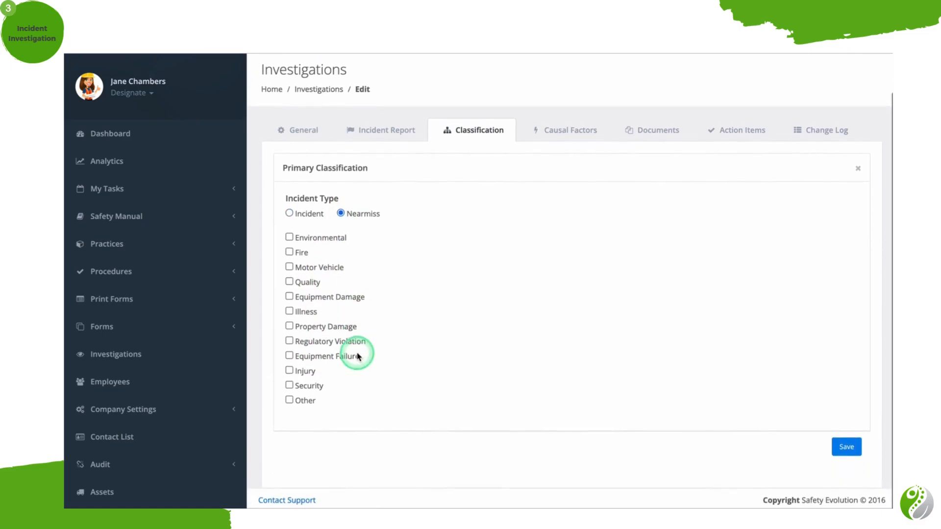
scroll(355, 356, up, 1)
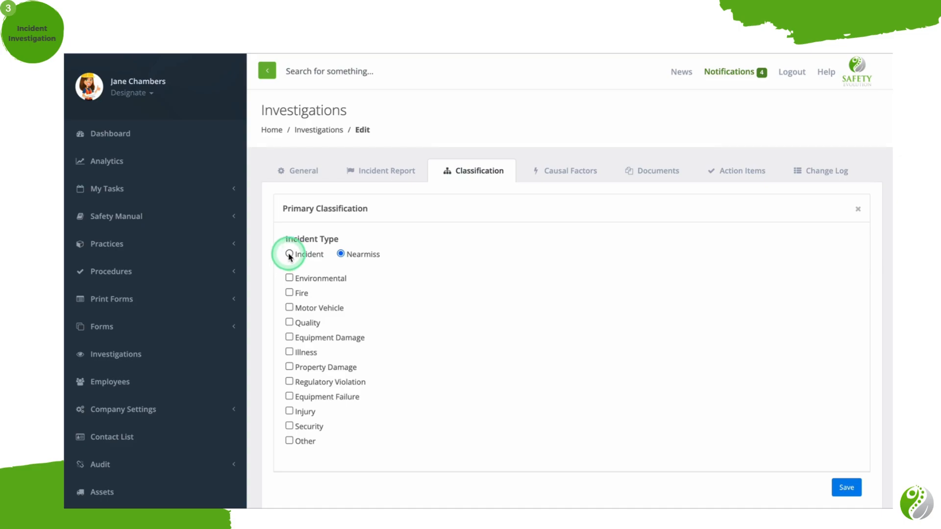
Set the incident type to Incident and select every primary classification category from Environmental through Other.
click(290, 255)
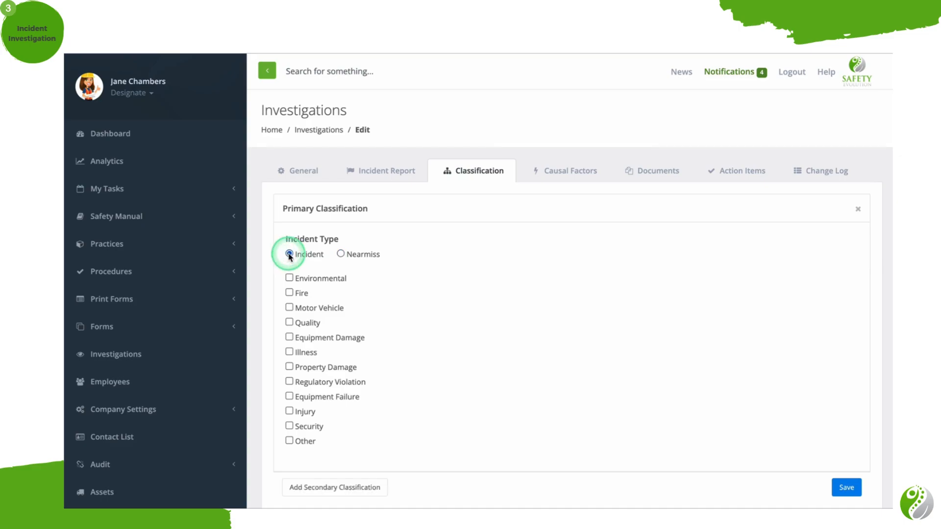
click(289, 278)
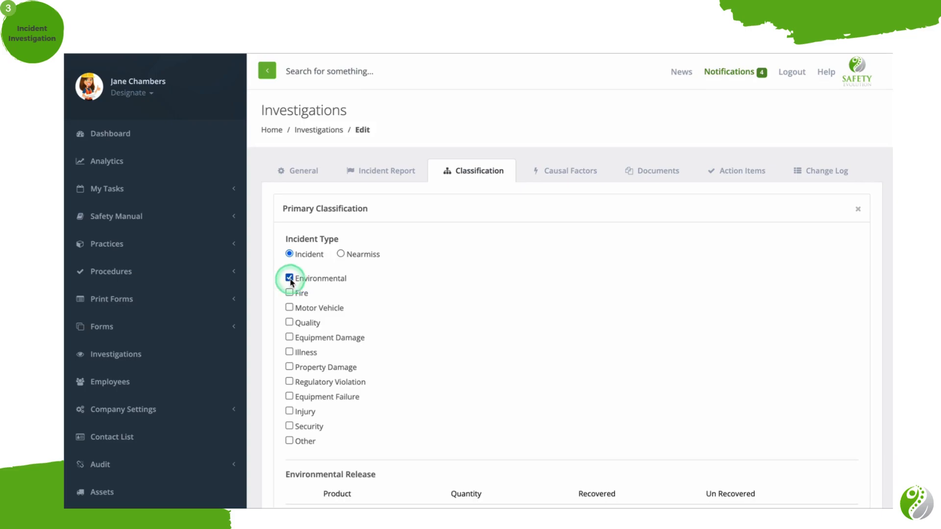
click(290, 293)
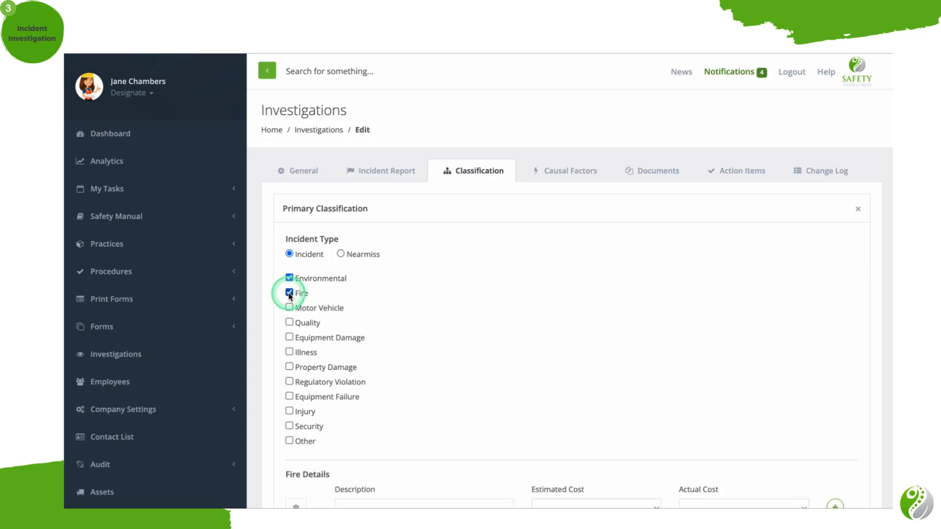
click(289, 309)
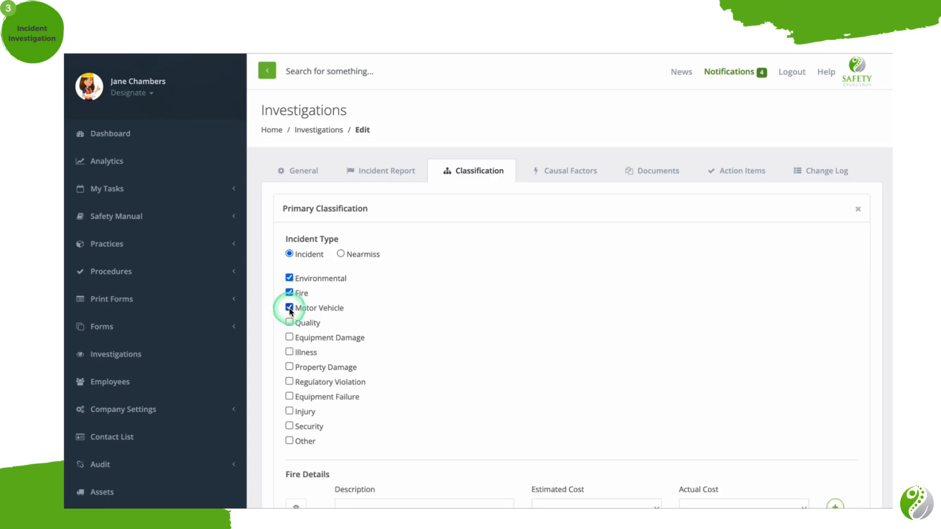
click(290, 323)
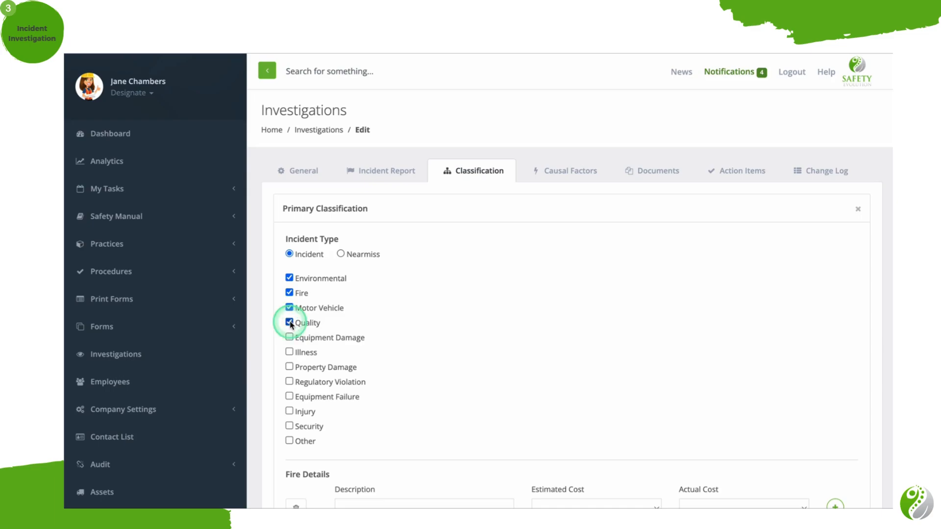
click(290, 338)
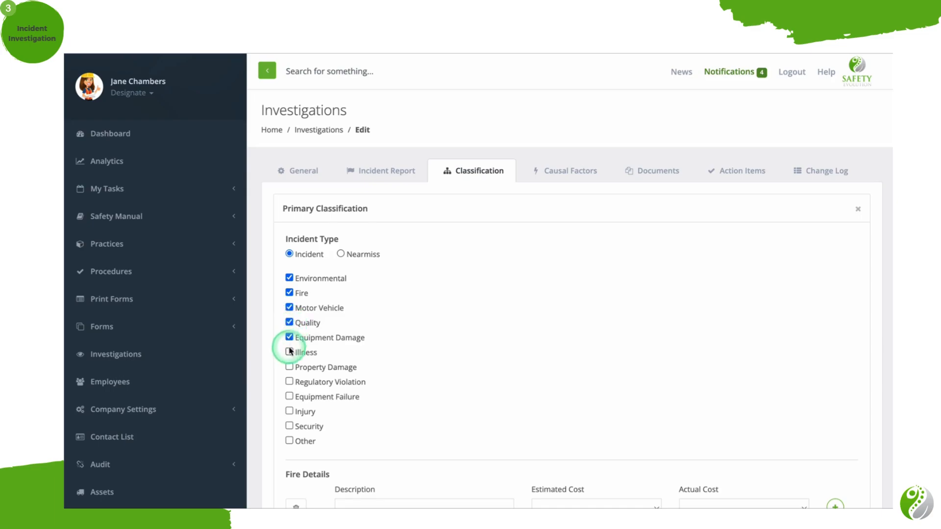
click(290, 352)
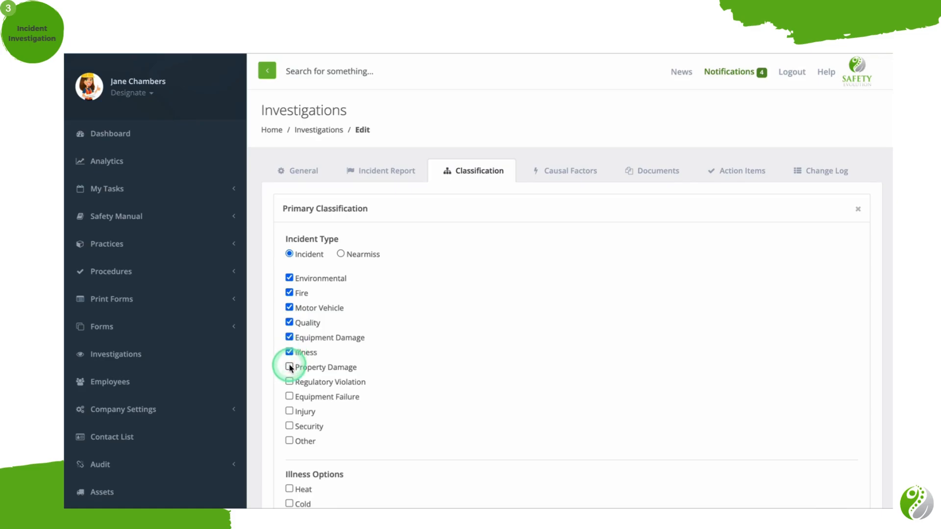
click(290, 367)
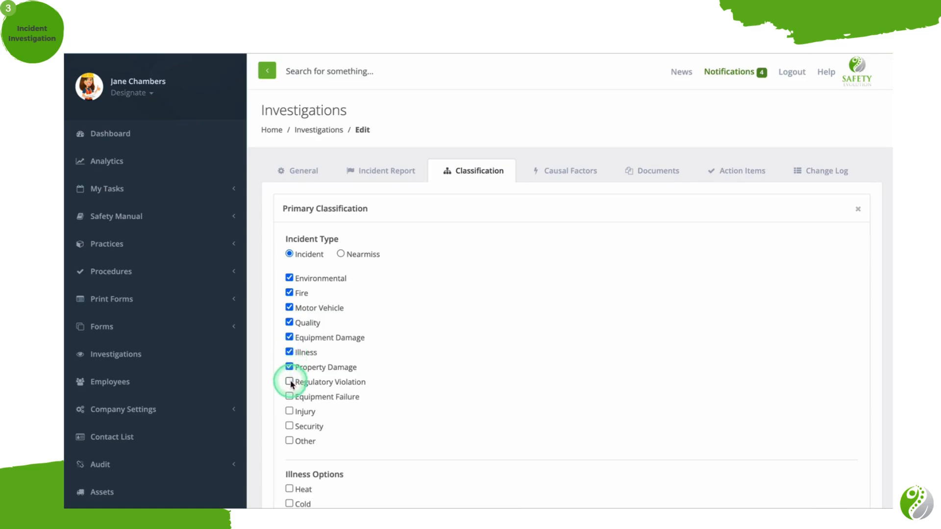
click(290, 383)
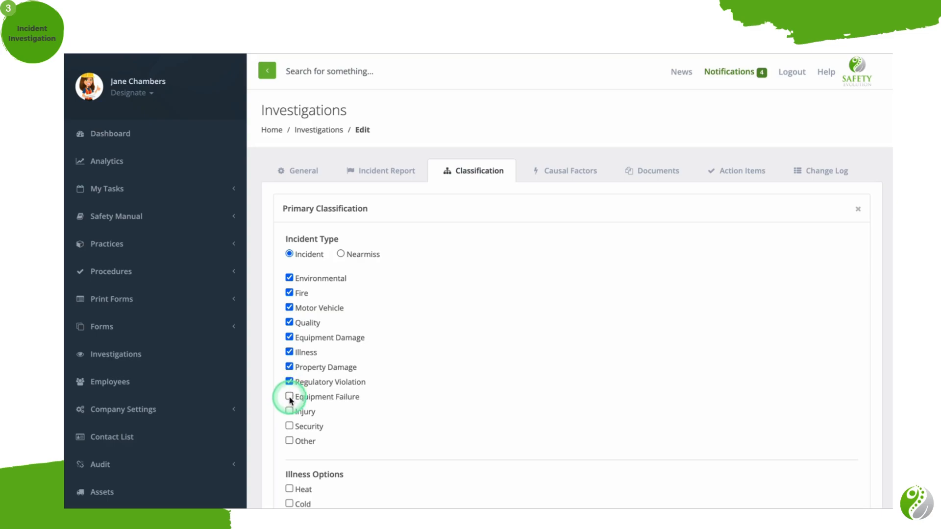
click(290, 397)
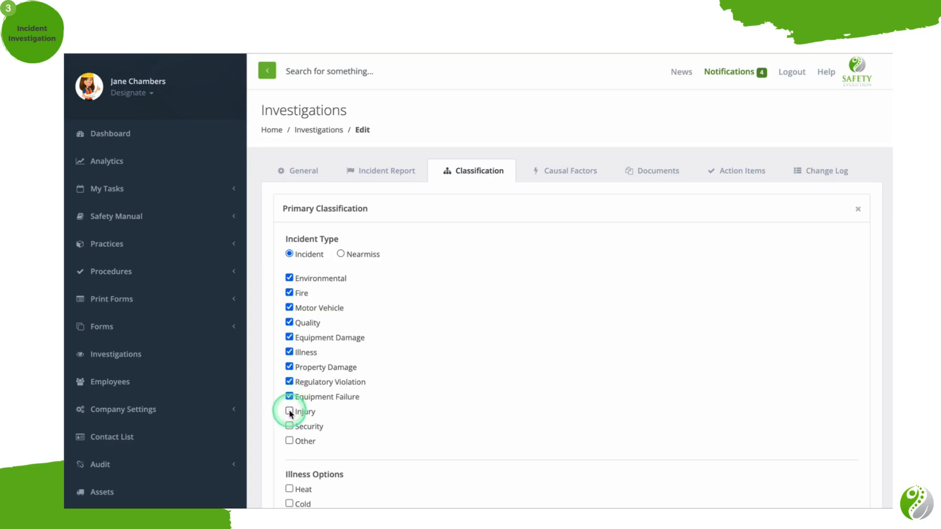
click(290, 412)
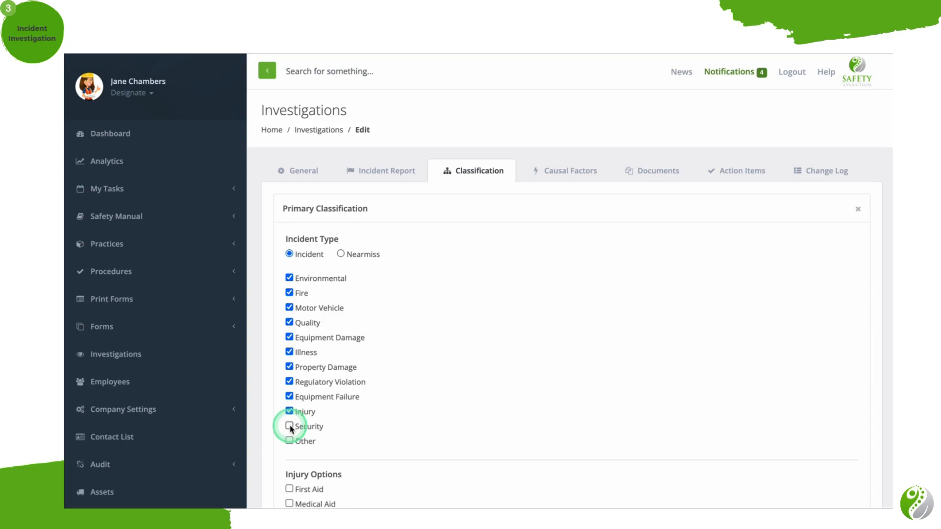
click(290, 426)
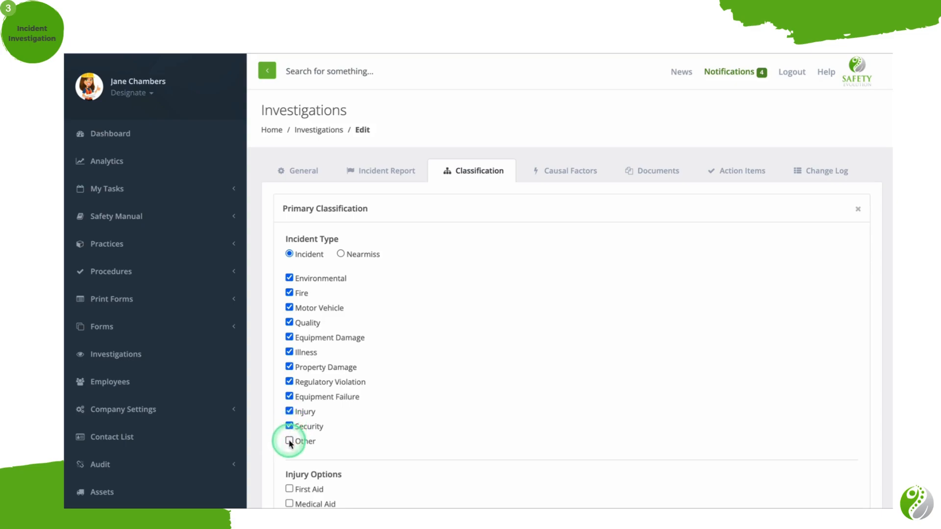
click(290, 442)
Examine the injury and illness options and the Fire Details description, estimated cost and actual cost fields.
scroll(289, 444, down, 2)
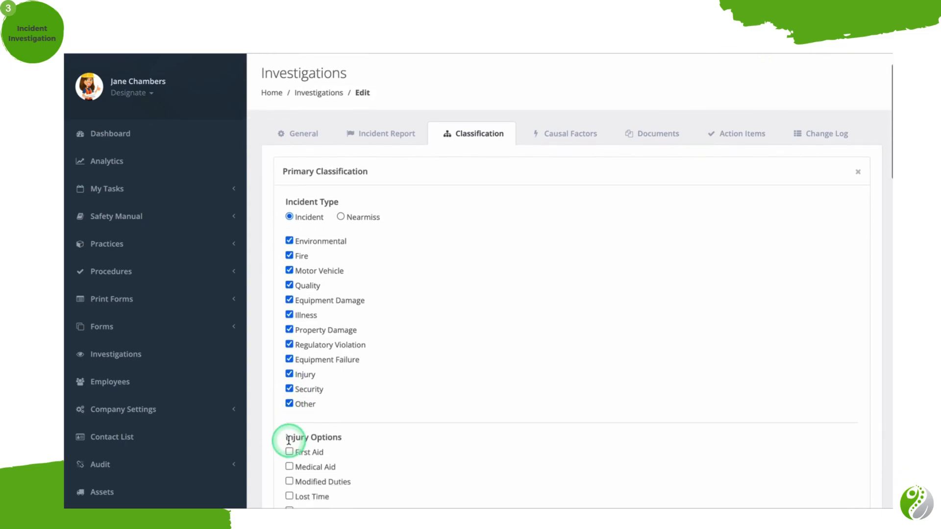
scroll(289, 444, down, 5)
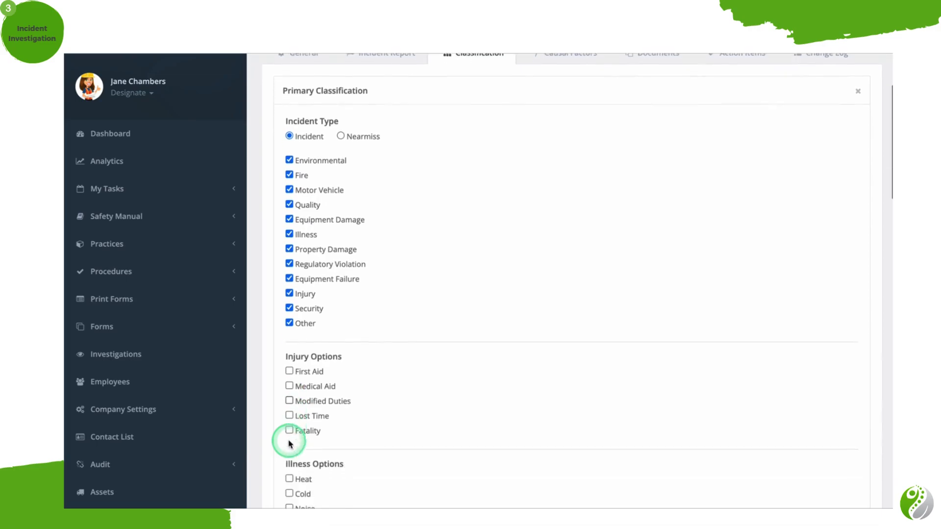
scroll(289, 444, down, 2)
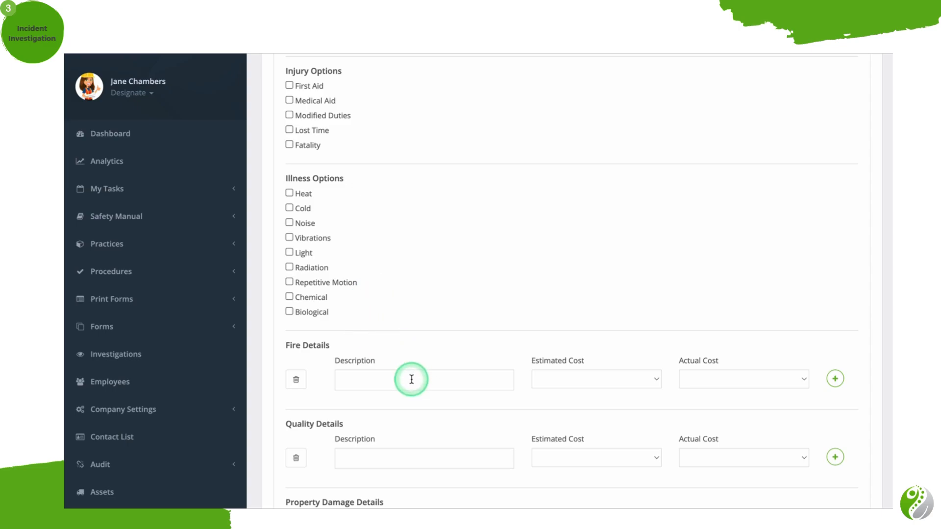
scroll(412, 379, down, 1)
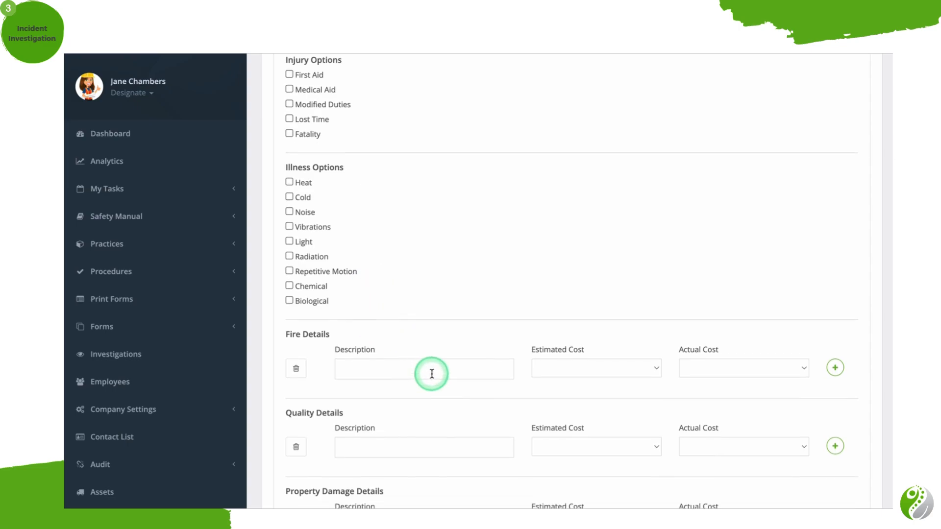
click(432, 374)
click(604, 372)
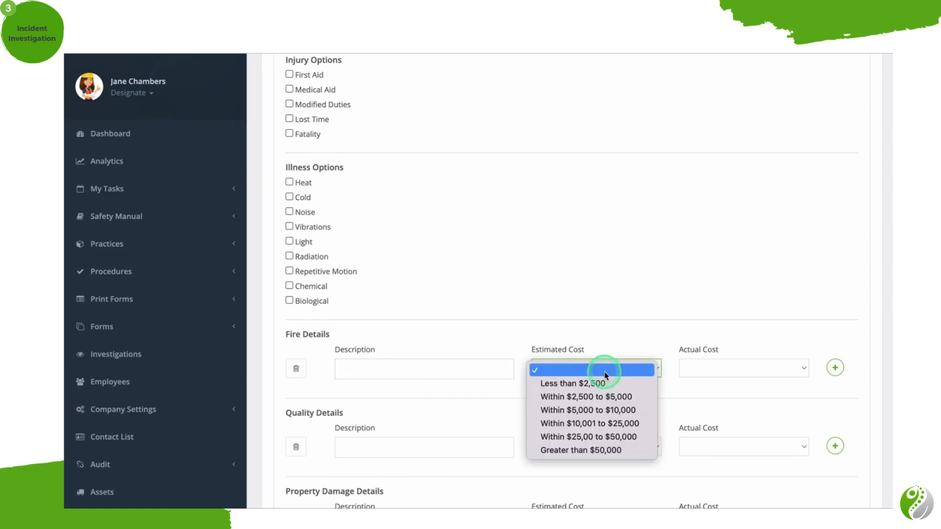
click(739, 369)
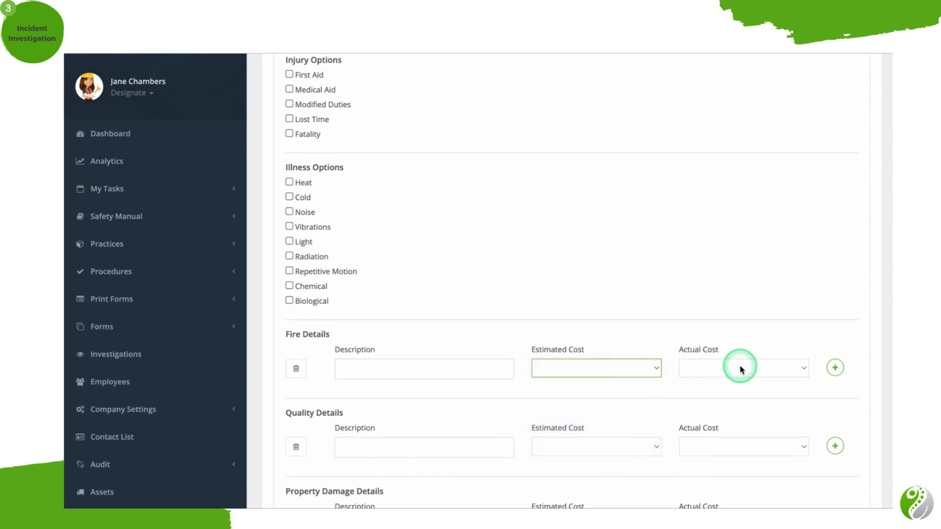
click(802, 370)
click(832, 332)
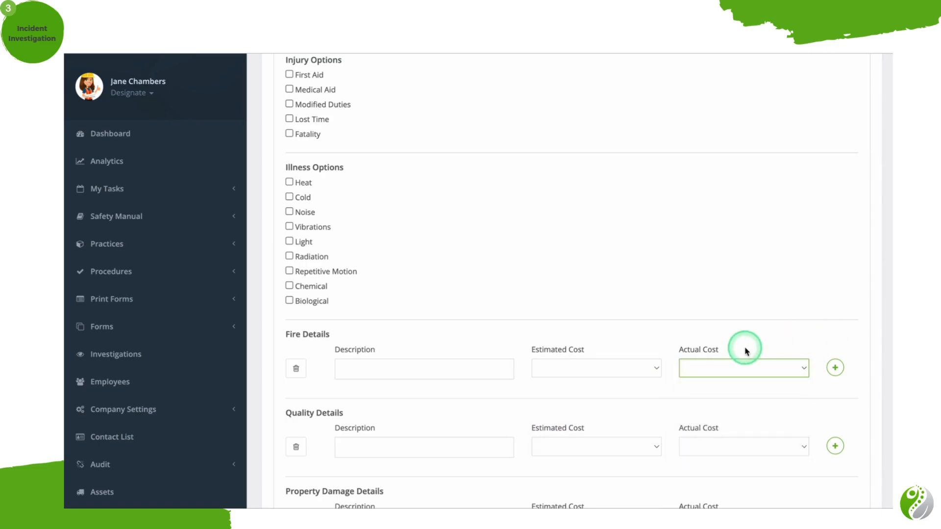
Examine the quality, property damage and security detail fields and the Motor Vehicle fields from make through estimated and actual damage.
scroll(745, 349, down, 1)
scroll(745, 350, down, 4)
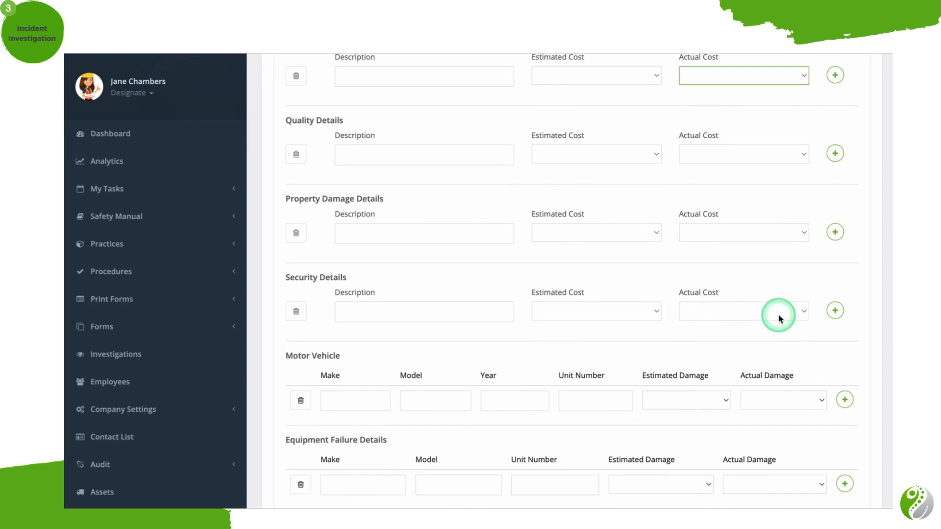
scroll(780, 318, down, 3)
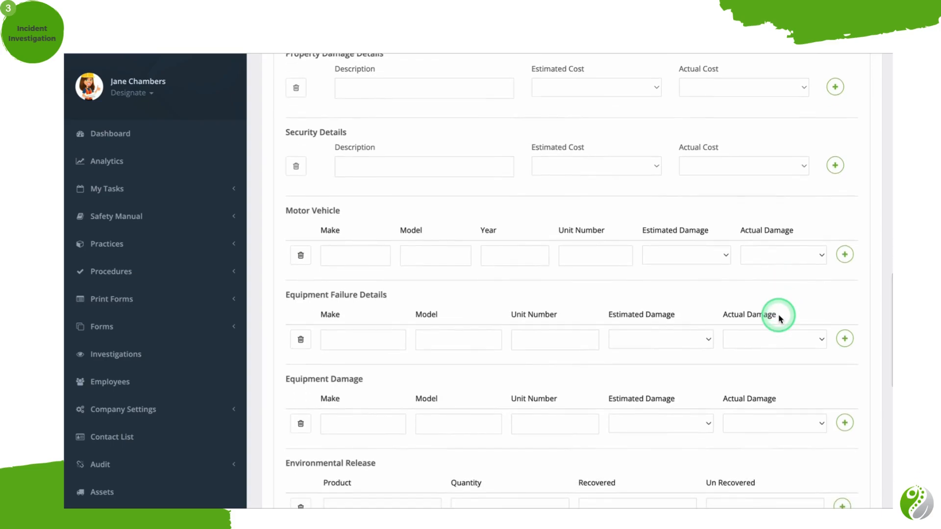
scroll(779, 318, down, 1)
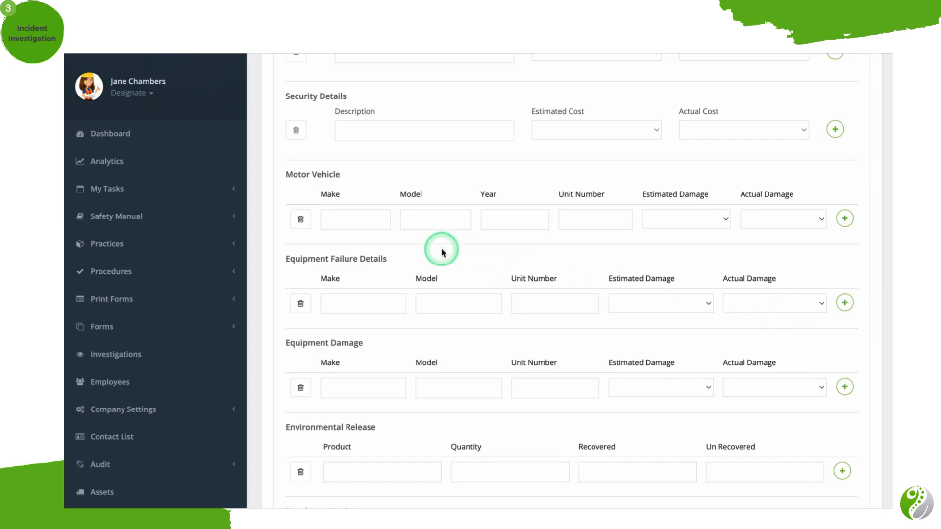
click(376, 225)
click(438, 222)
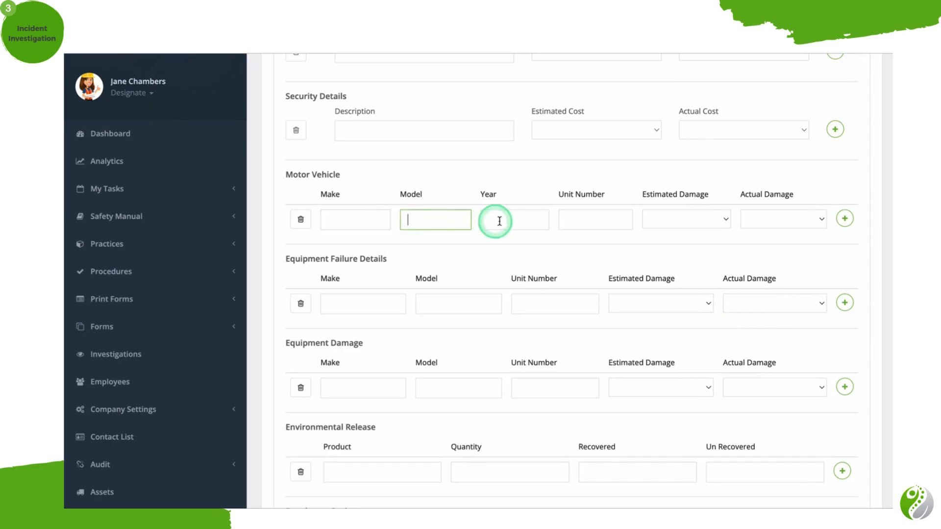
click(505, 220)
click(594, 221)
click(693, 218)
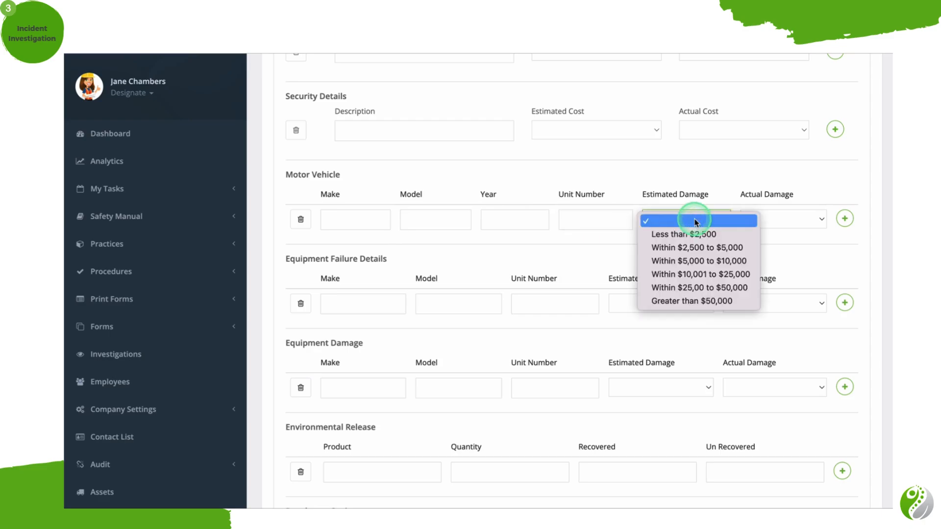
click(804, 218)
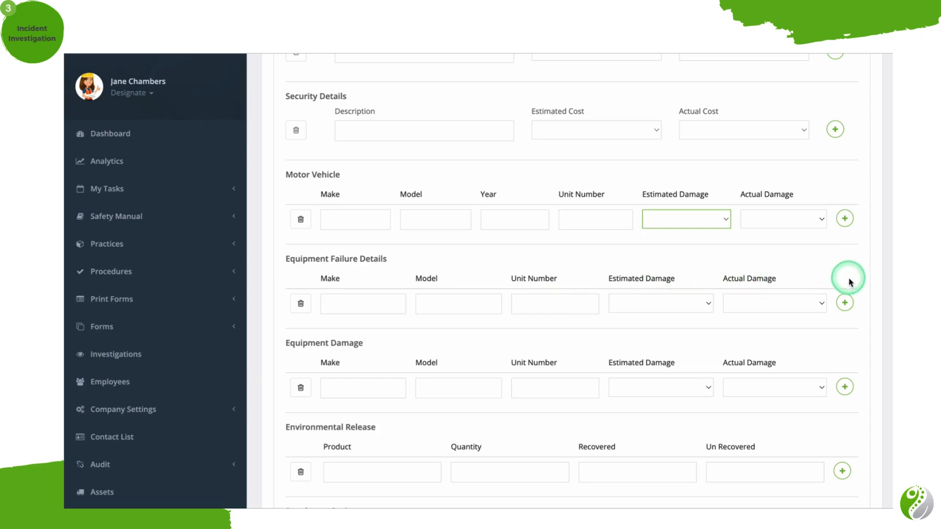
Add one extra entry row to Equipment Failure Details and two extra rows to Environmental Release.
click(846, 304)
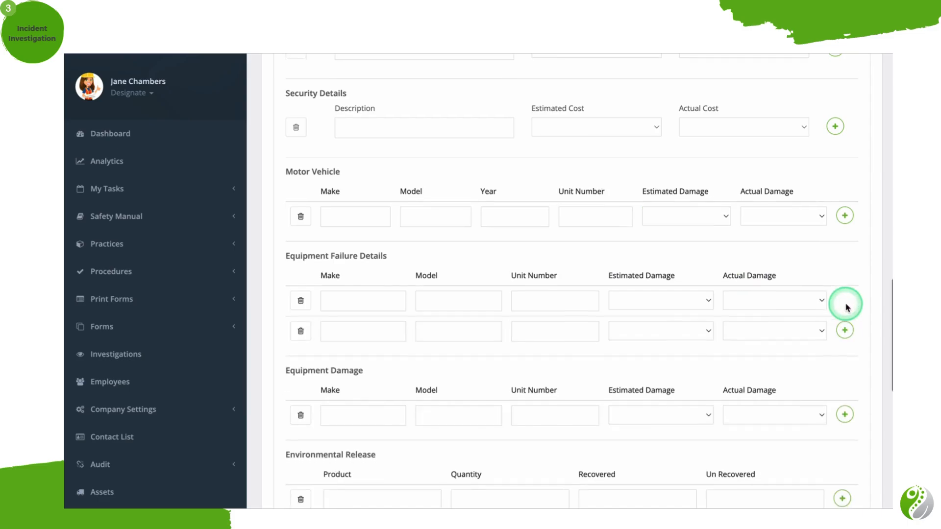
scroll(846, 307, down, 3)
scroll(847, 308, down, 1)
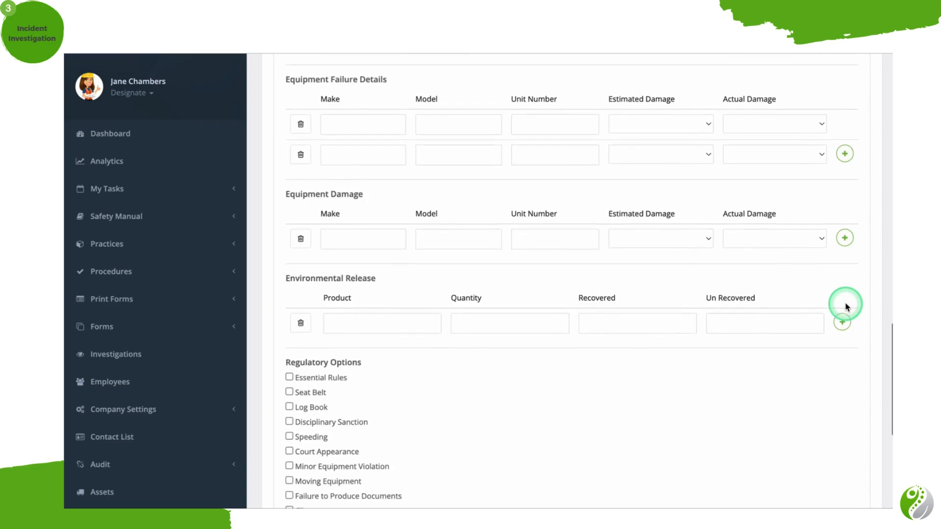
click(845, 323)
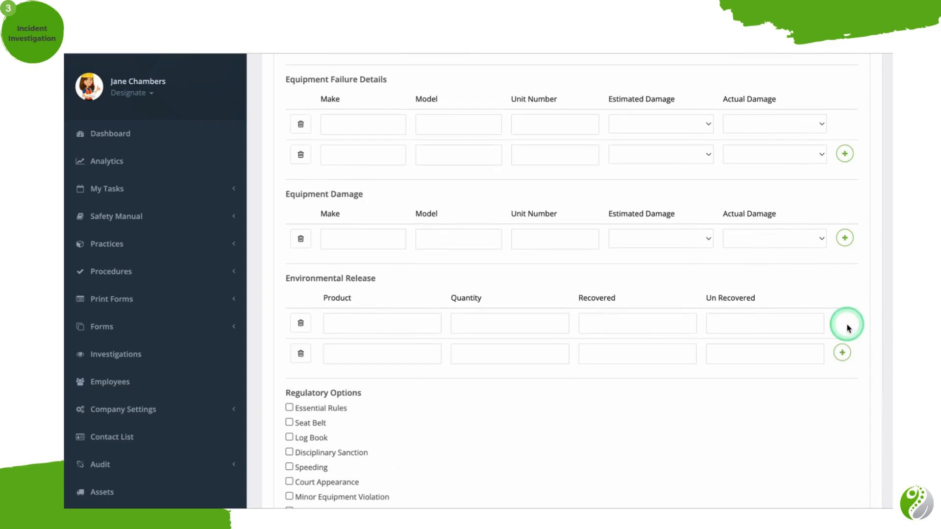
click(843, 353)
Review the Regulatory Options and Other Details of the classification, and open the investigation's Causal Factors.
scroll(845, 355, down, 1)
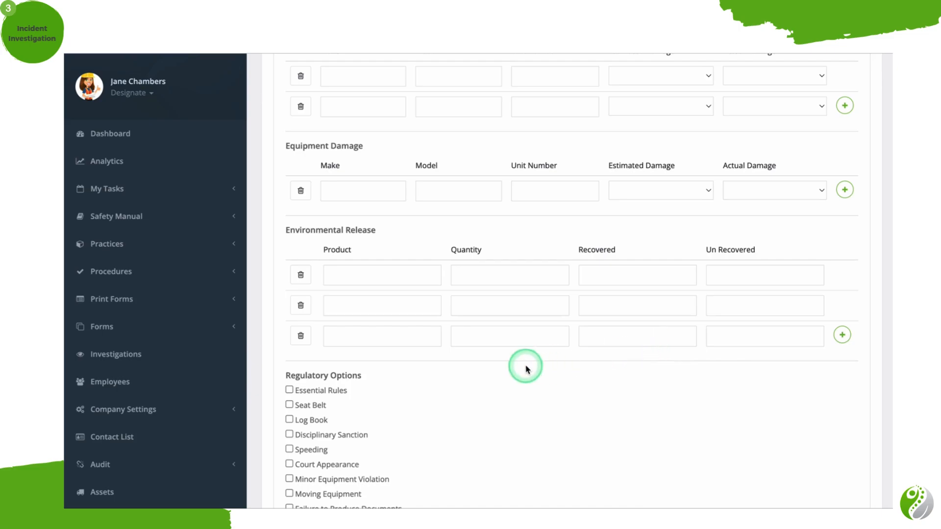
scroll(521, 368, down, 3)
scroll(521, 369, down, 2)
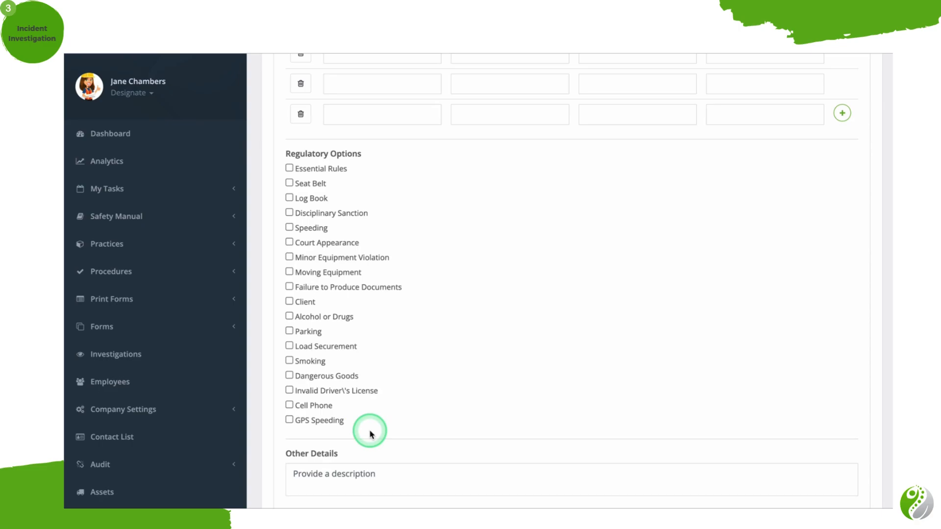
scroll(371, 432, down, 2)
click(418, 389)
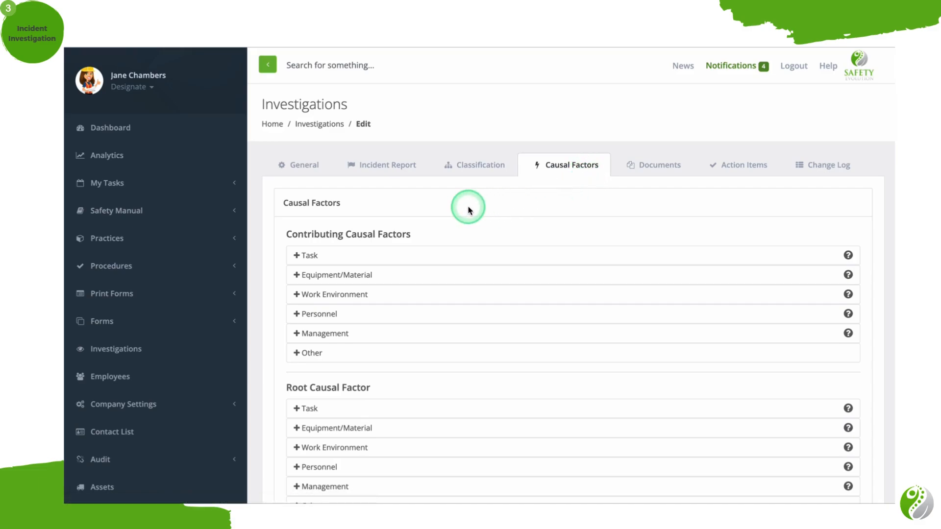
Look through the Task and Equipment/Material lists under Contributing Causal Factors and collapse both again.
scroll(468, 211, down, 2)
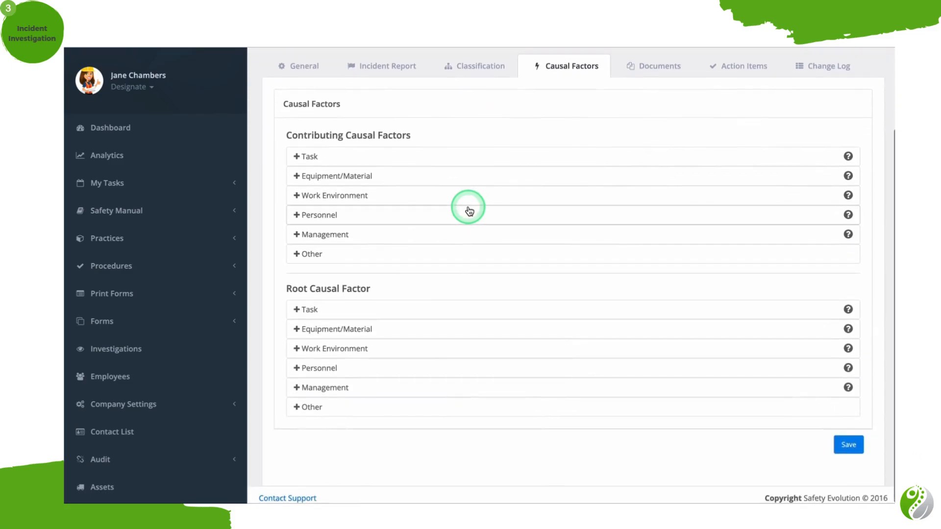
scroll(469, 210, up, 1)
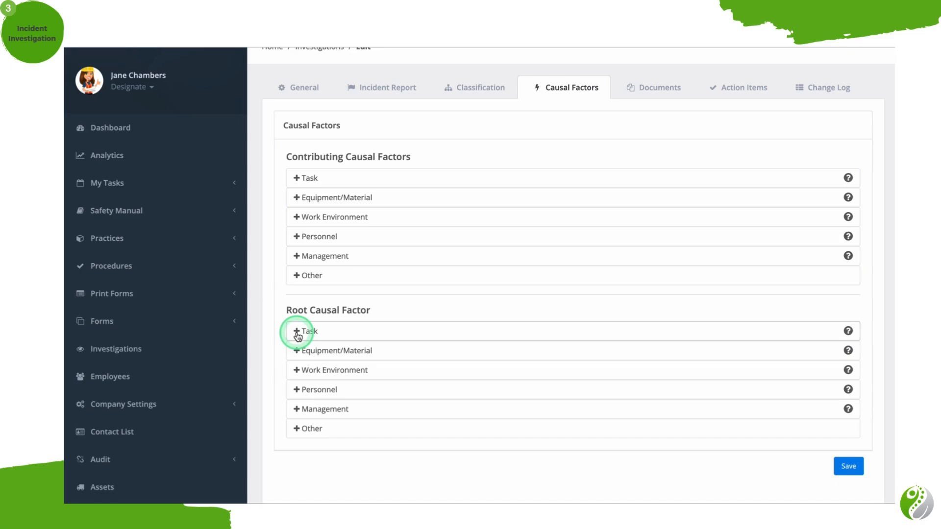
click(298, 180)
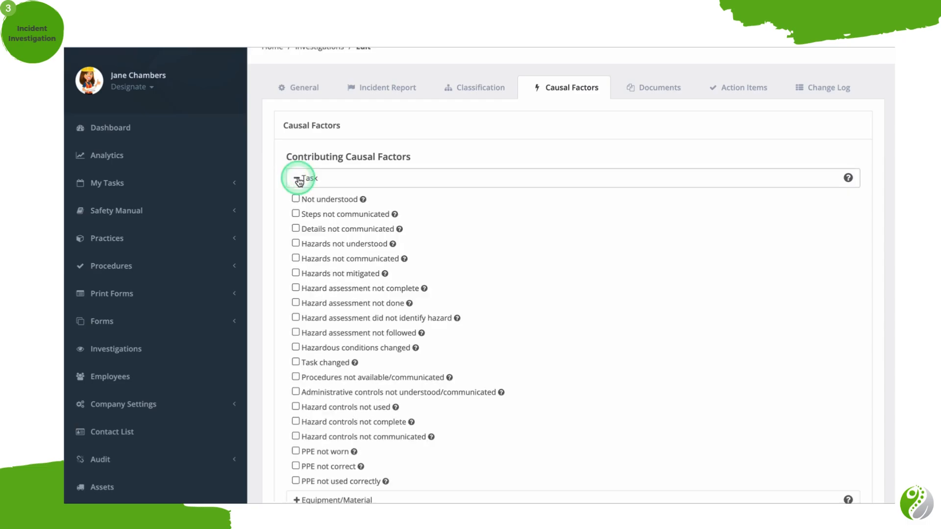
scroll(303, 291, down, 2)
scroll(308, 295, down, 2)
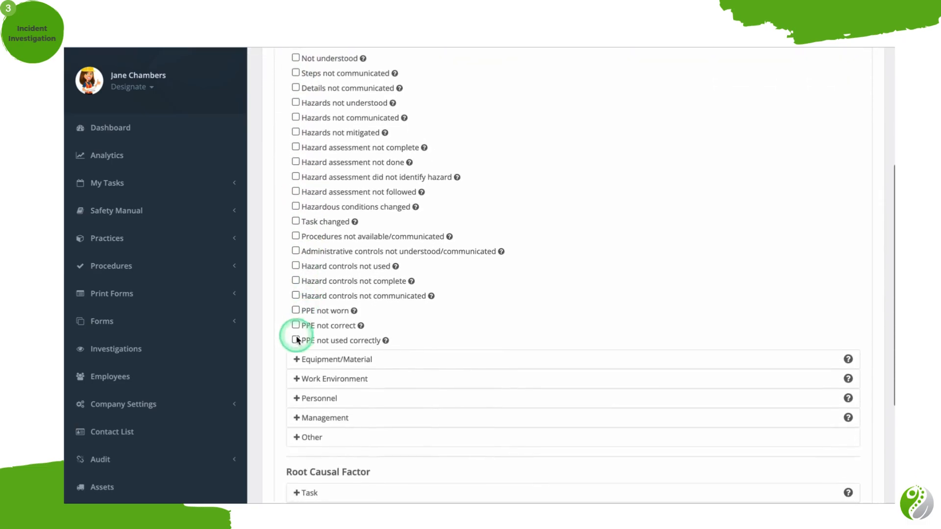
click(298, 361)
scroll(298, 361, down, 5)
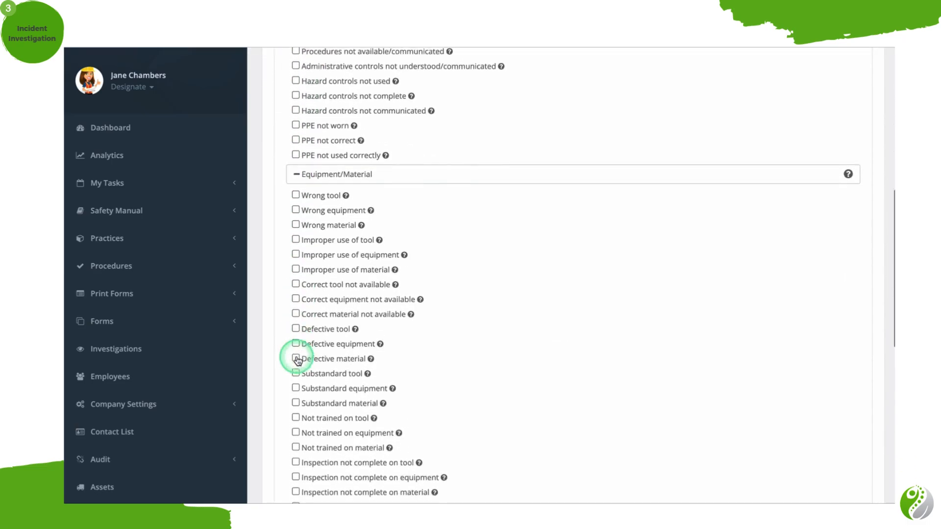
scroll(297, 360, up, 10)
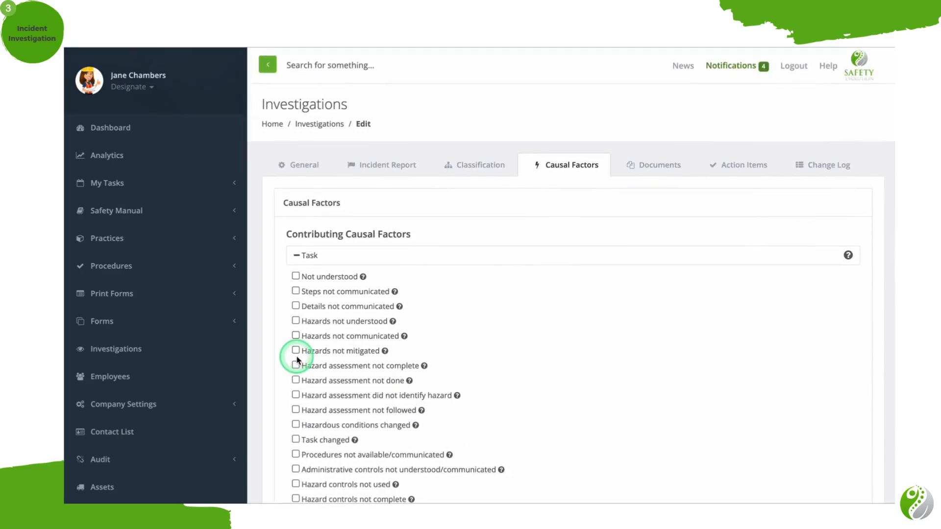
click(297, 256)
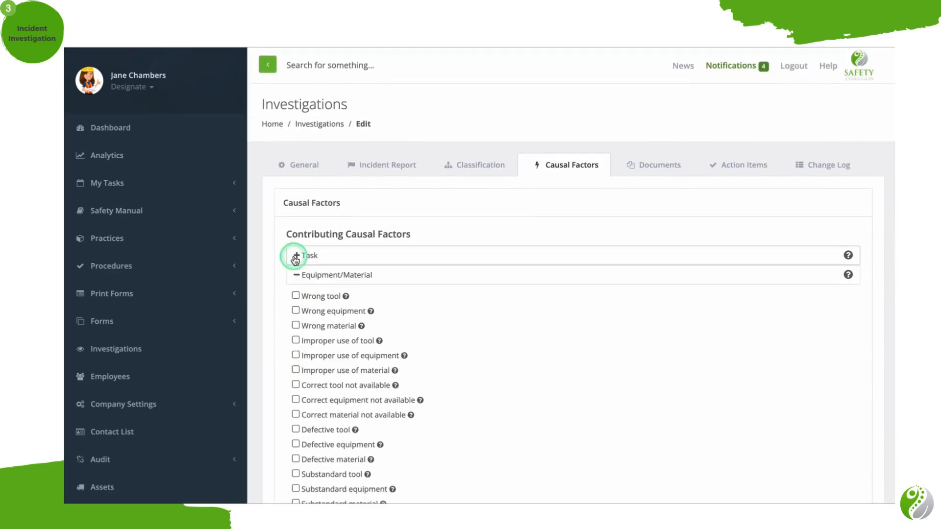
click(297, 275)
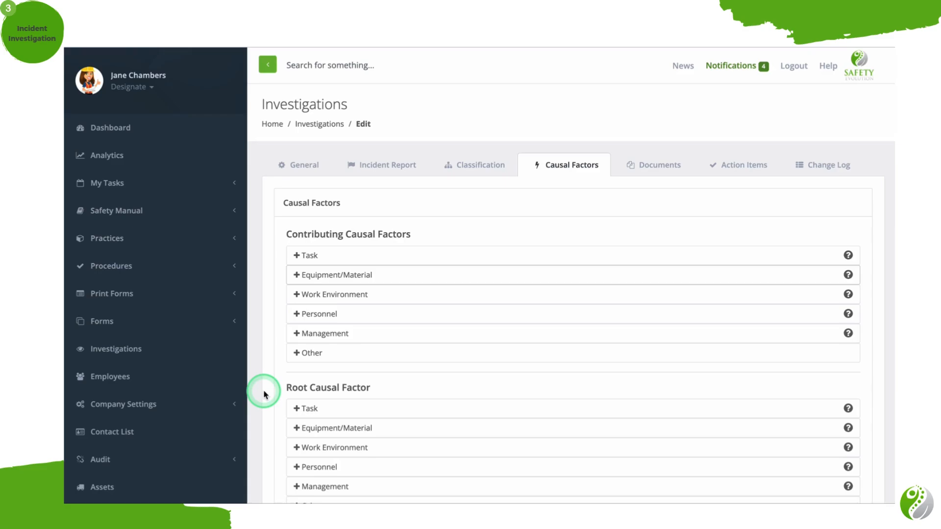
Expand the contributing Task and Equipment/Material factor lists and return to the start of the Task factors.
click(297, 255)
scroll(298, 256, down, 1)
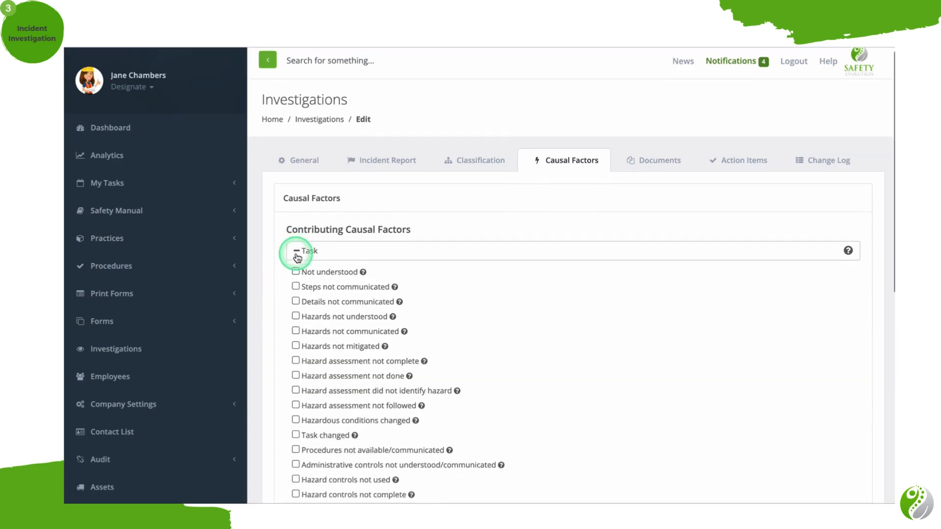
scroll(298, 257, down, 5)
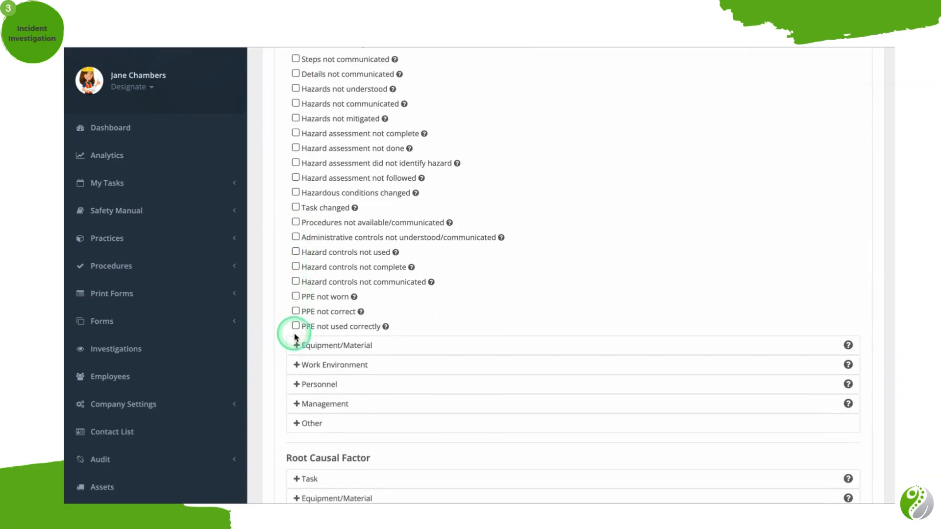
click(295, 339)
scroll(295, 343, down, 2)
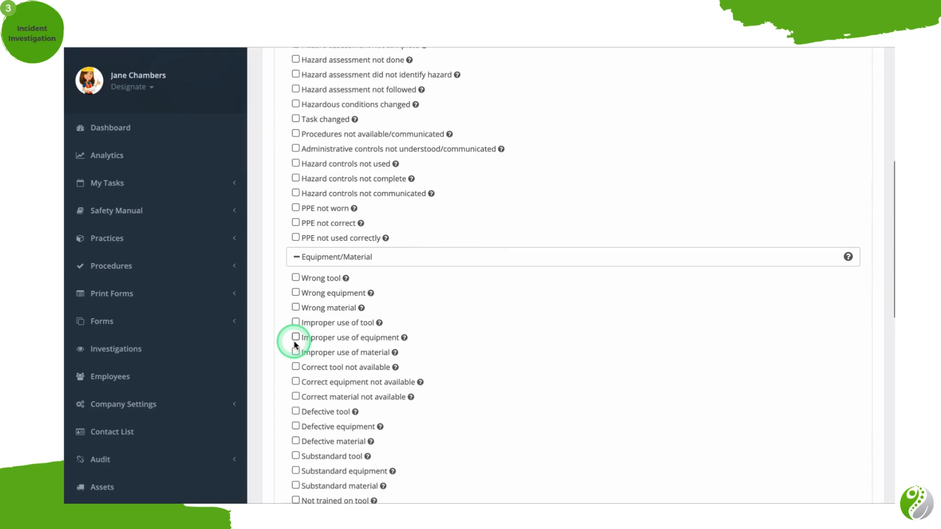
scroll(295, 343, up, 5)
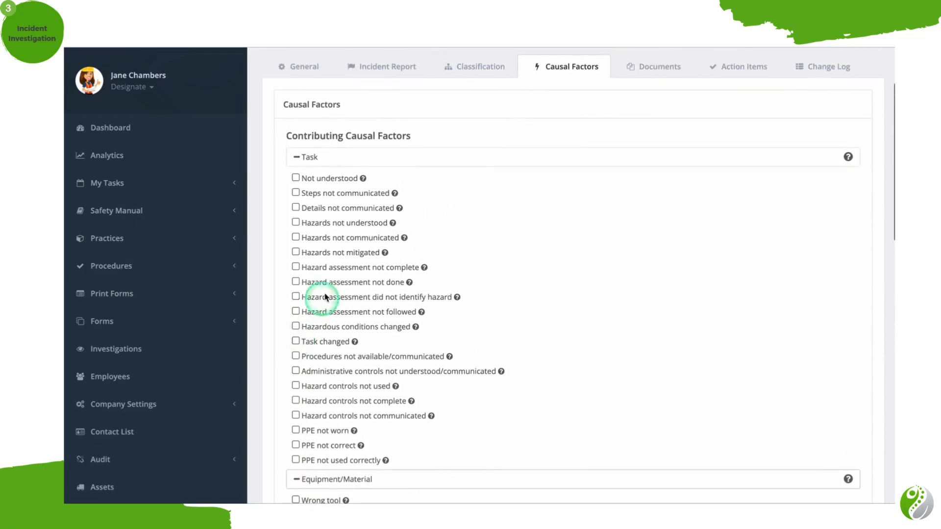
Mark Hazards not understood as a contributing Task factor and activate its description box for entry.
mouse_move(364, 181)
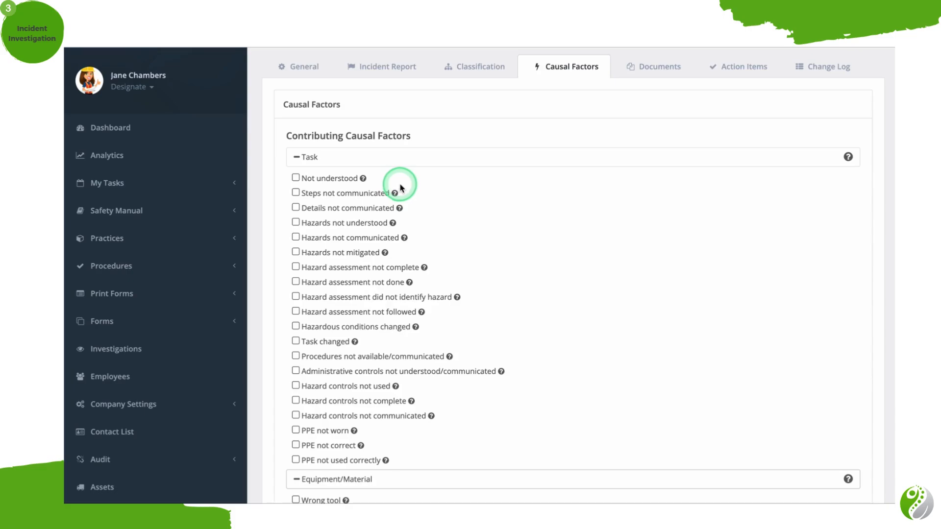
mouse_move(395, 194)
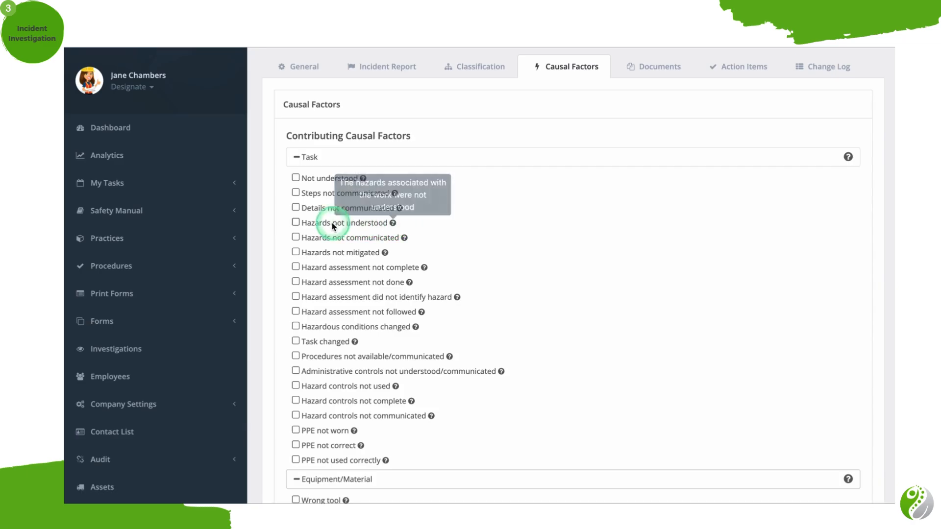
click(296, 223)
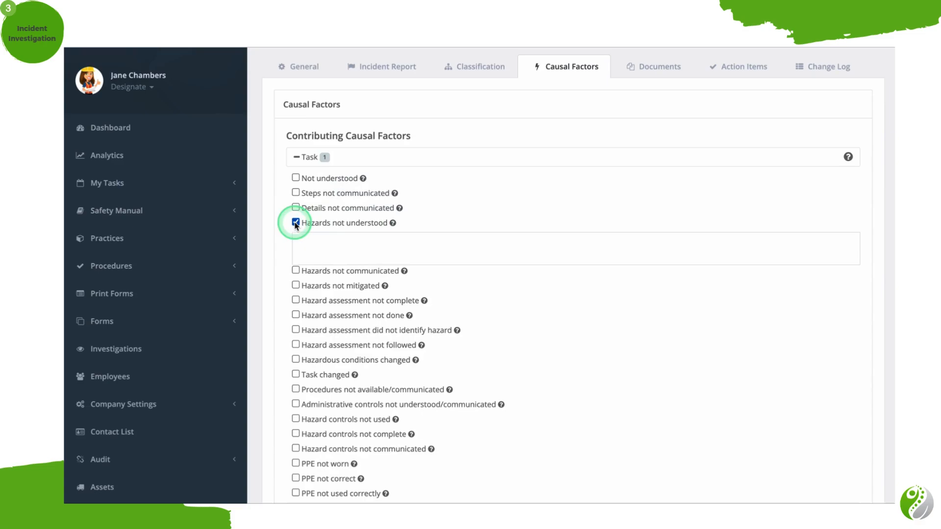
click(310, 243)
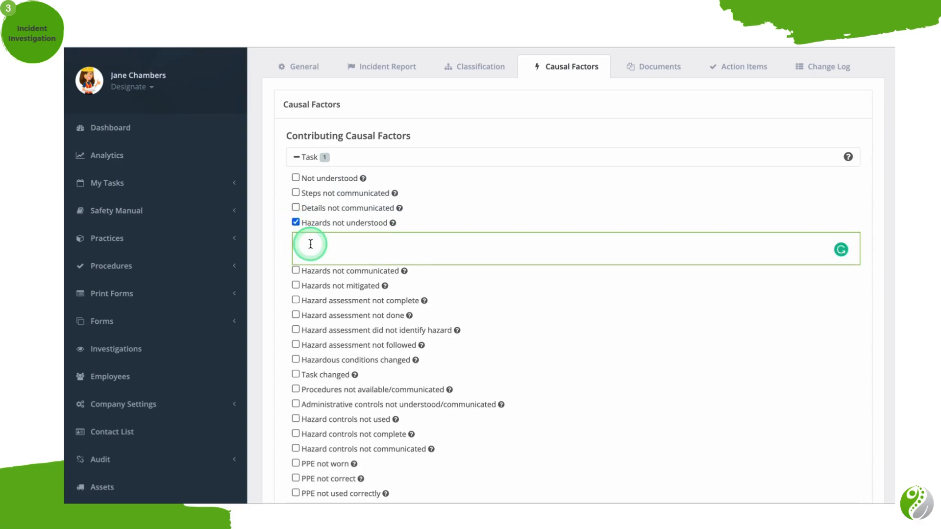
Expand the Task and Equipment/Material lists under Root Causal Factor and review their options.
scroll(310, 244, down, 7)
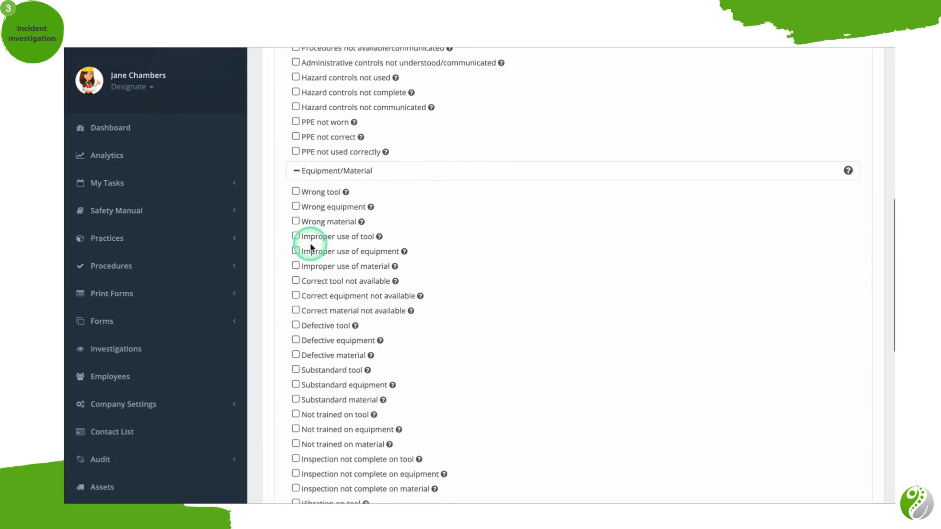
scroll(311, 245, down, 9)
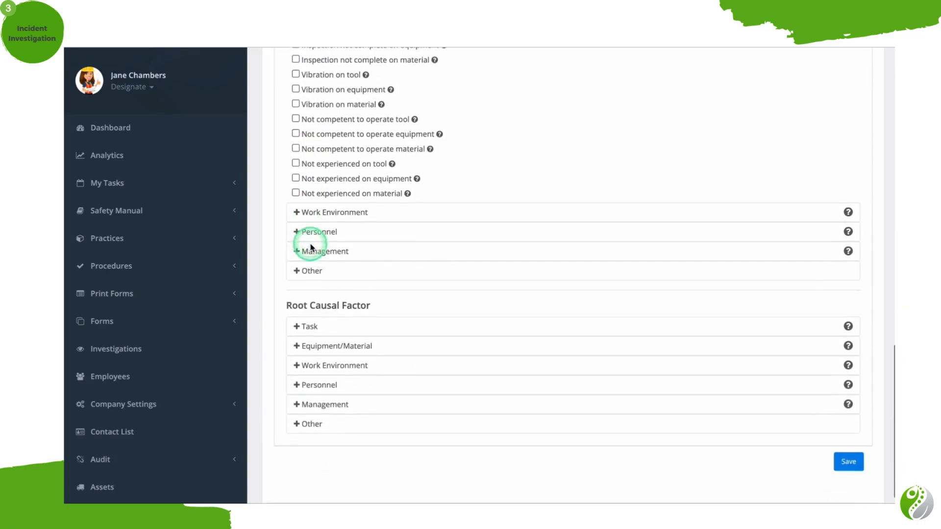
scroll(310, 245, down, 1)
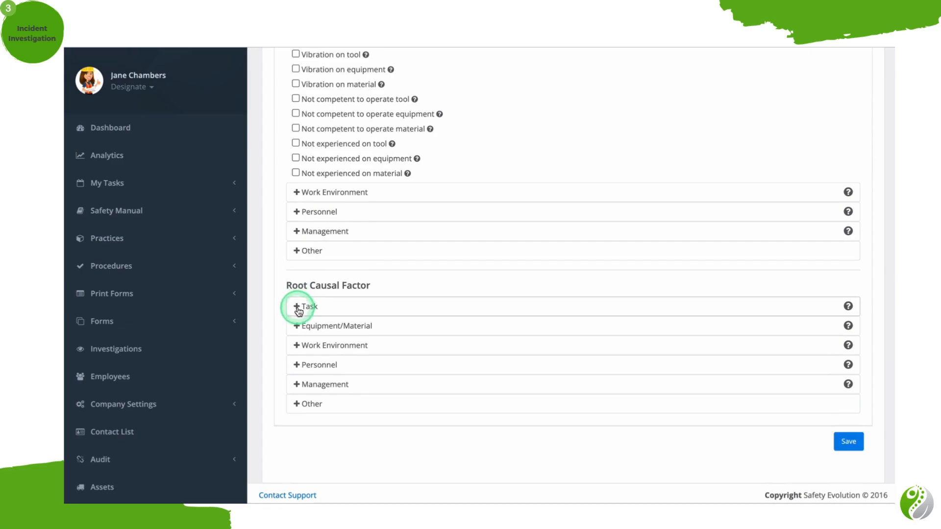
click(299, 307)
scroll(298, 311, down, 2)
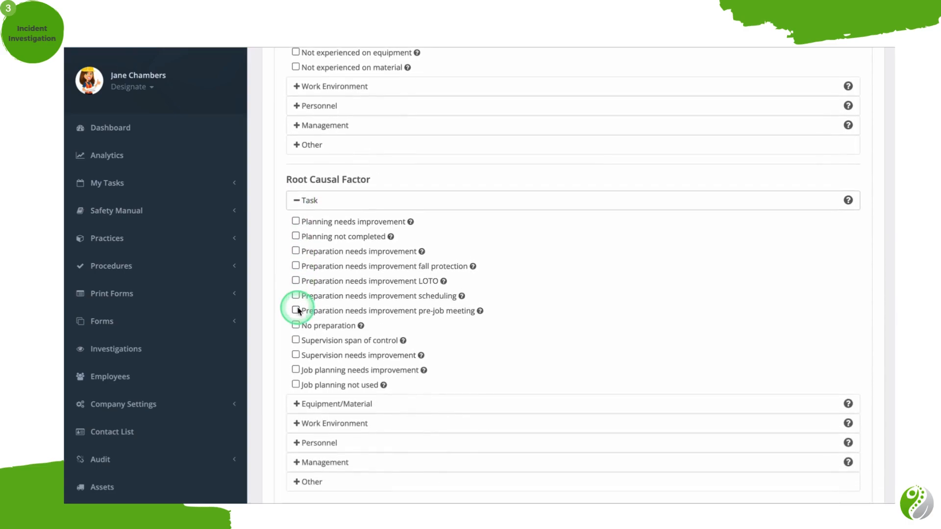
scroll(298, 311, down, 1)
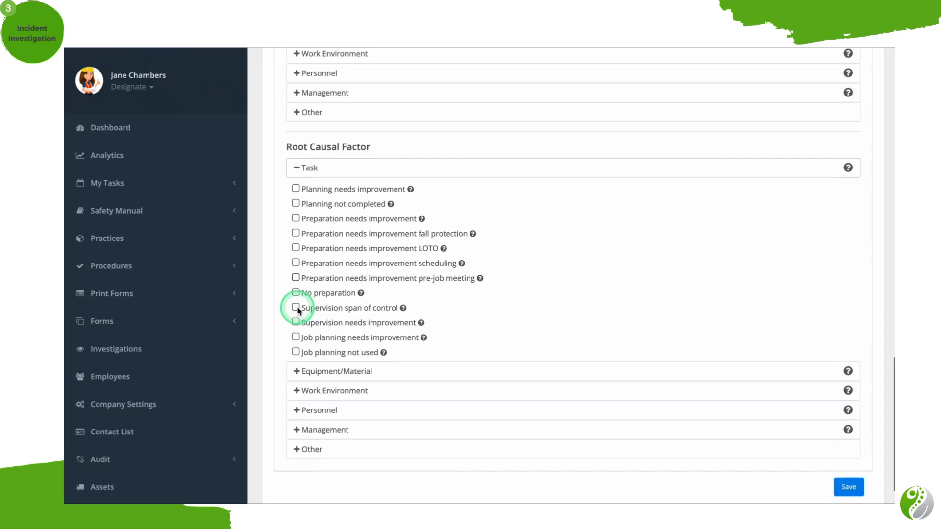
scroll(298, 310, down, 1)
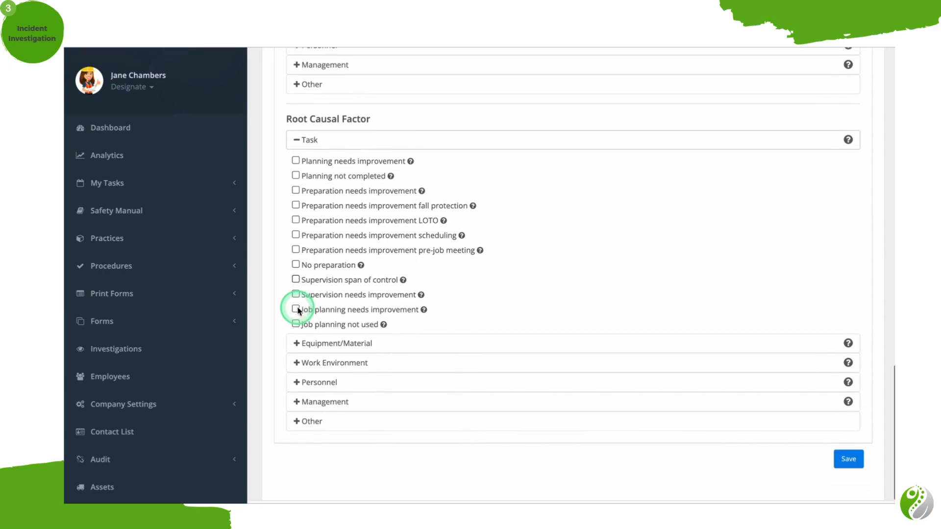
click(297, 344)
scroll(298, 348, down, 3)
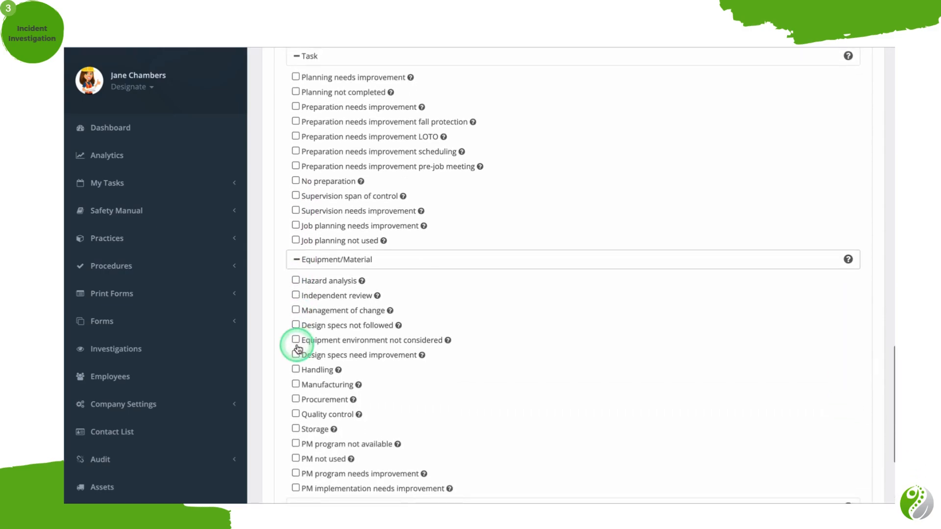
Mark Supervision span of control as a Task factor under Root Causal Factor.
click(296, 197)
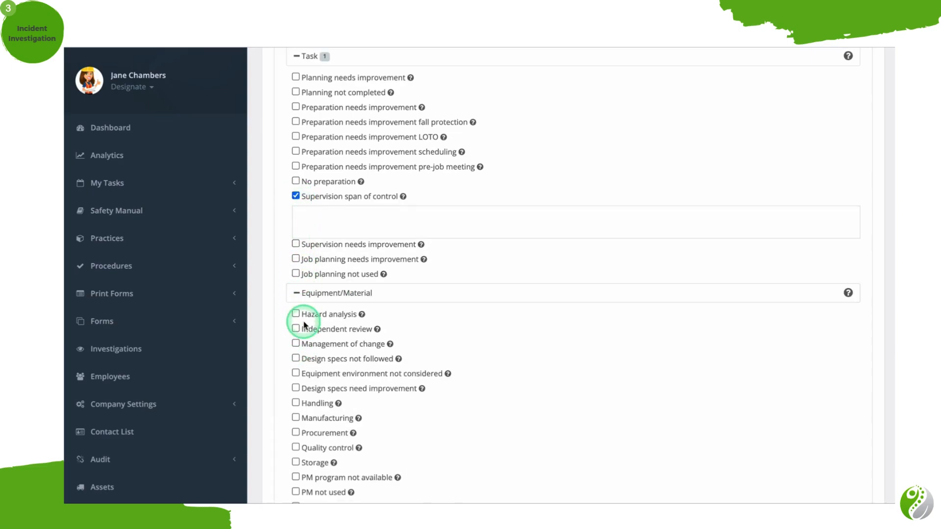
scroll(305, 325, down, 1)
scroll(304, 325, down, 6)
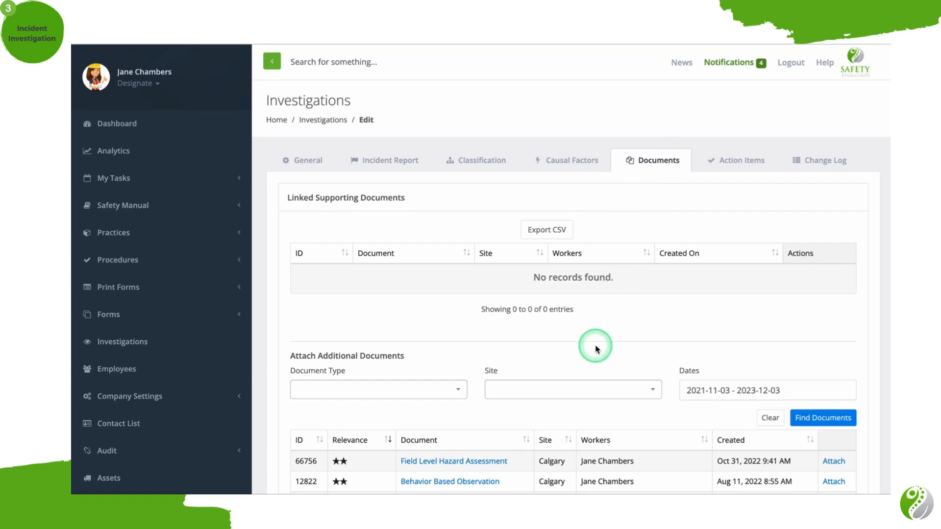
Find additional supporting documents for the investigation, filtered to All Documents at the Calgary site.
scroll(595, 344, down, 3)
scroll(594, 346, down, 3)
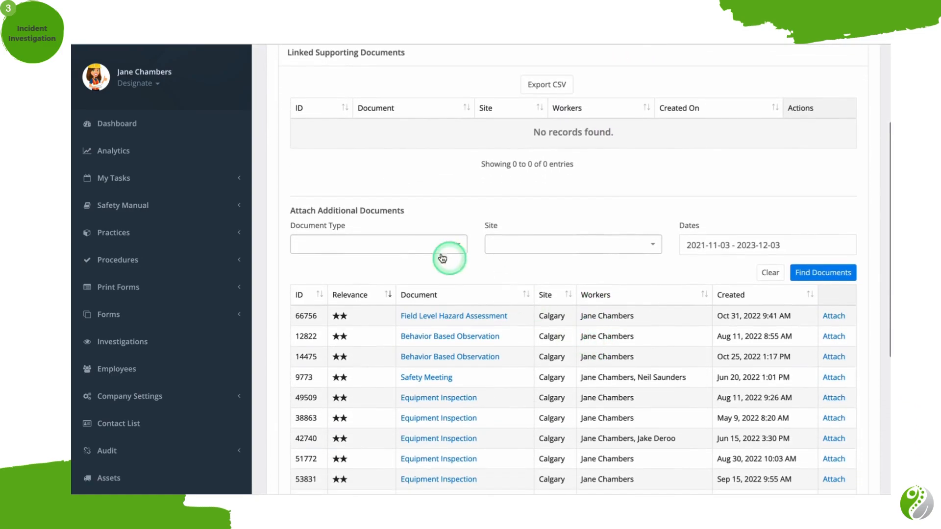
click(433, 251)
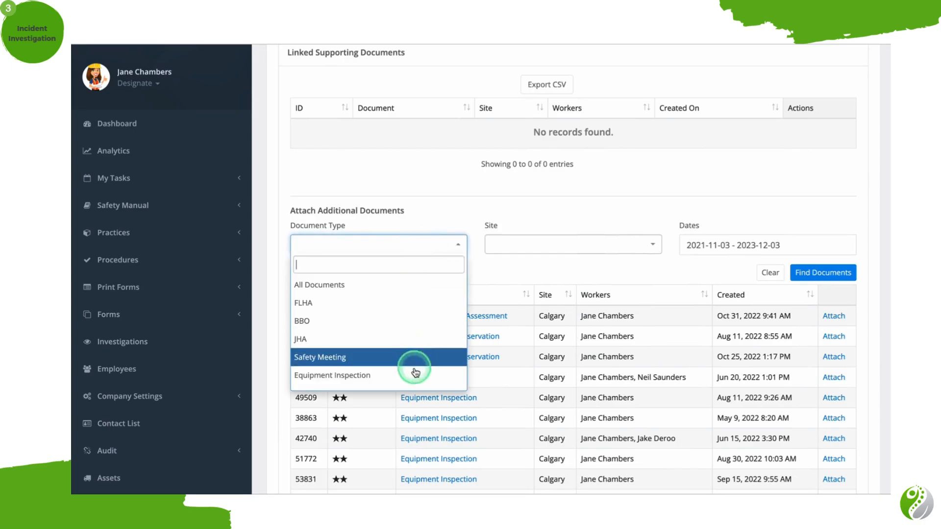
click(430, 284)
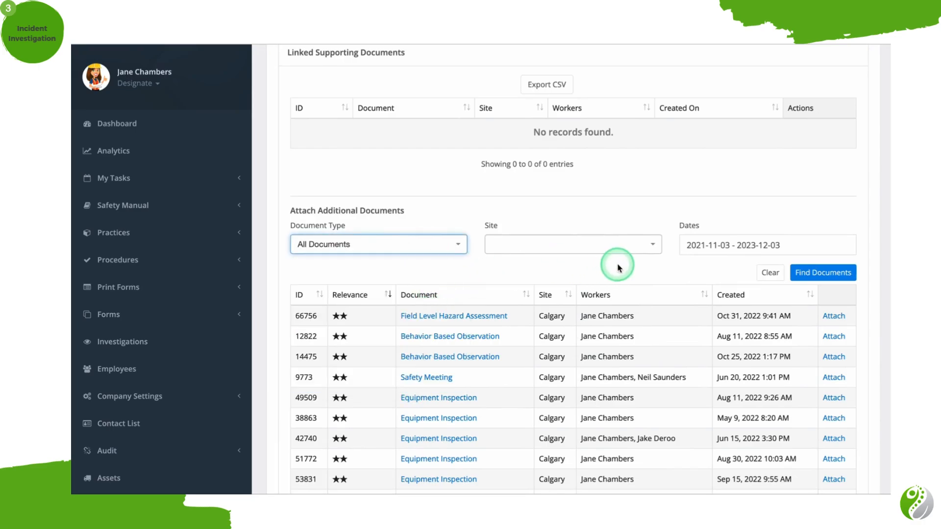
click(654, 249)
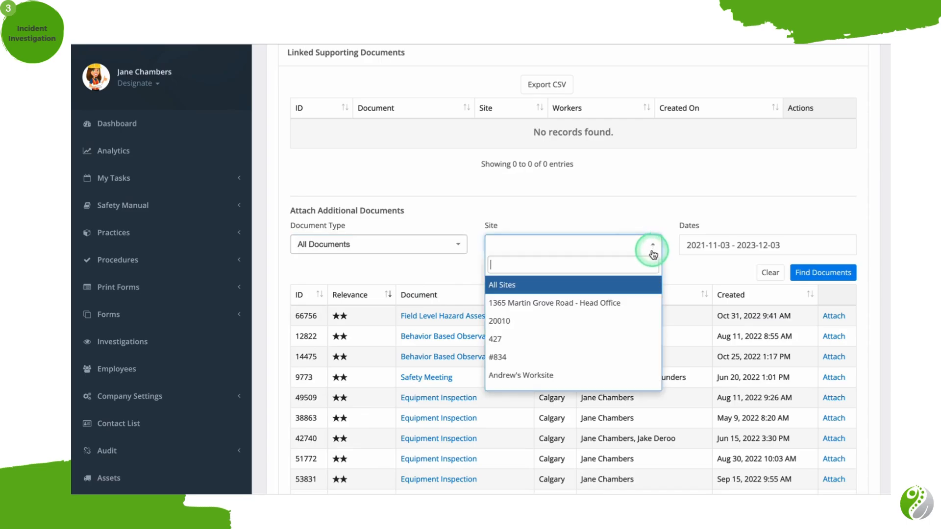
scroll(631, 338, down, 2)
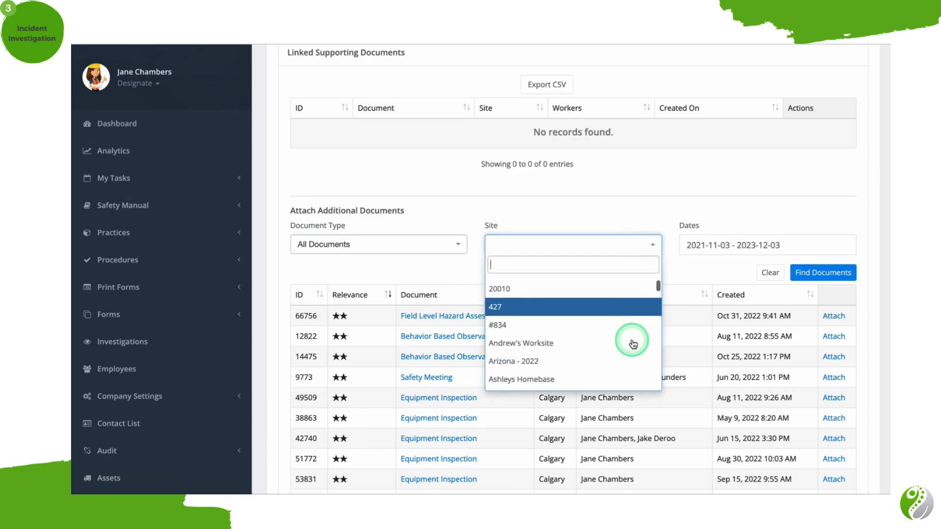
scroll(631, 340, down, 3)
click(615, 343)
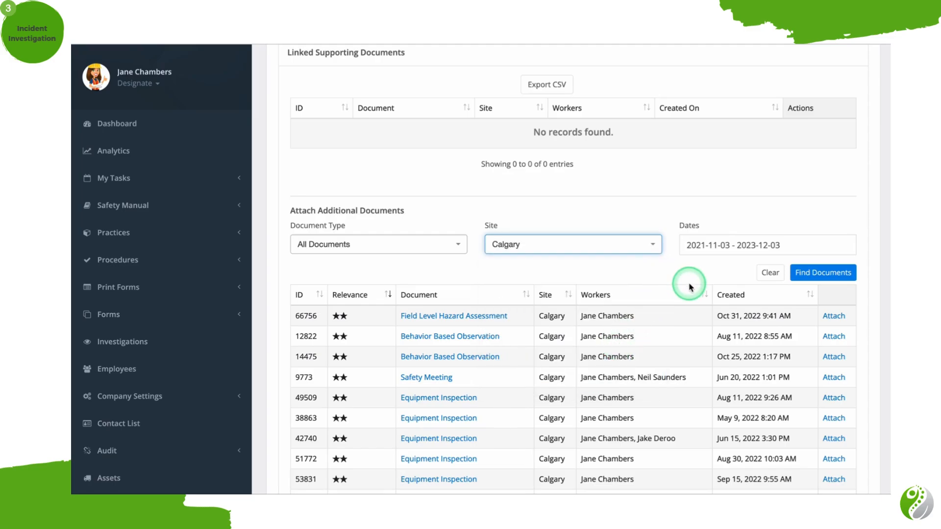
click(816, 279)
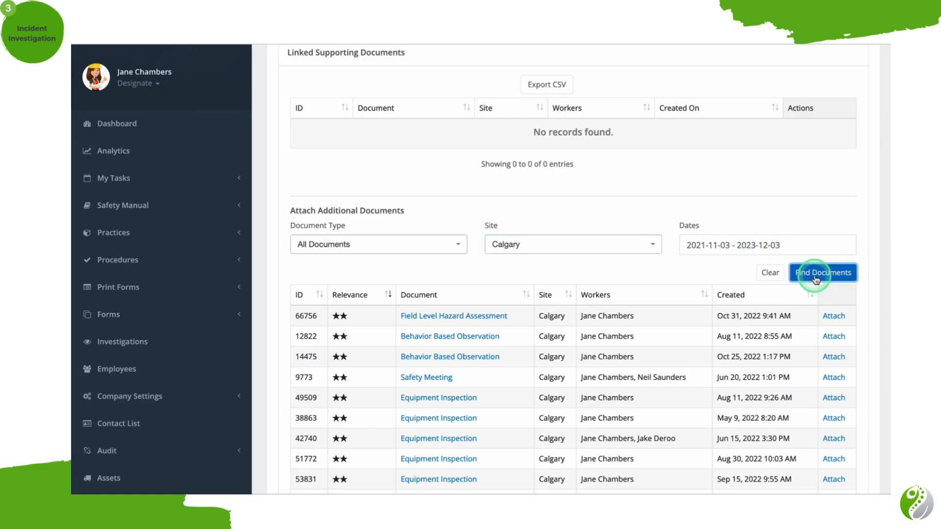
Attach the October 31, 2022 Field Level Hazard Assessment and the August 11, 2022 Behavior Based Observation to the investigation.
scroll(815, 279, down, 1)
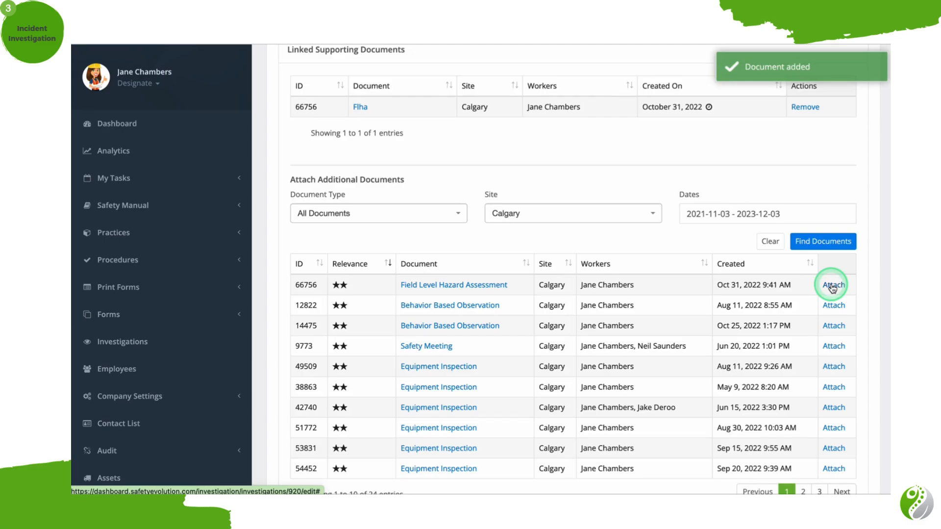
click(834, 306)
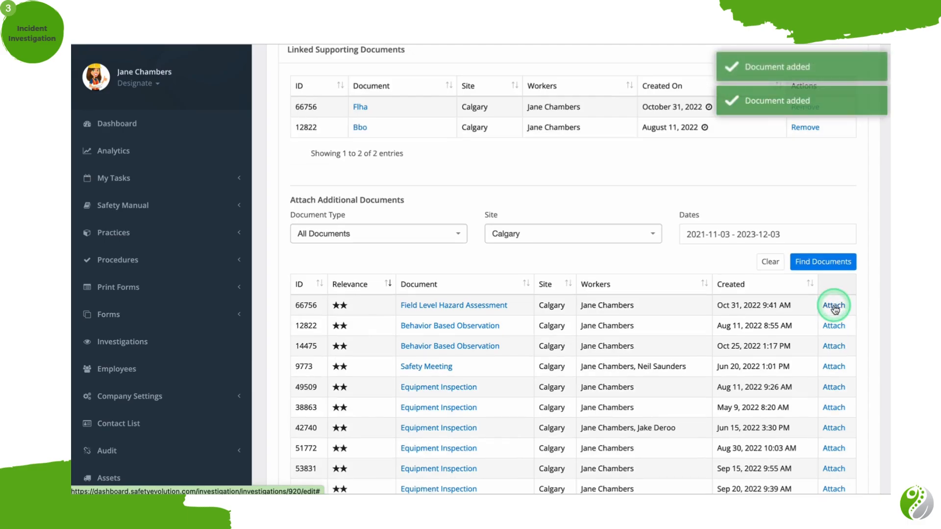
click(834, 329)
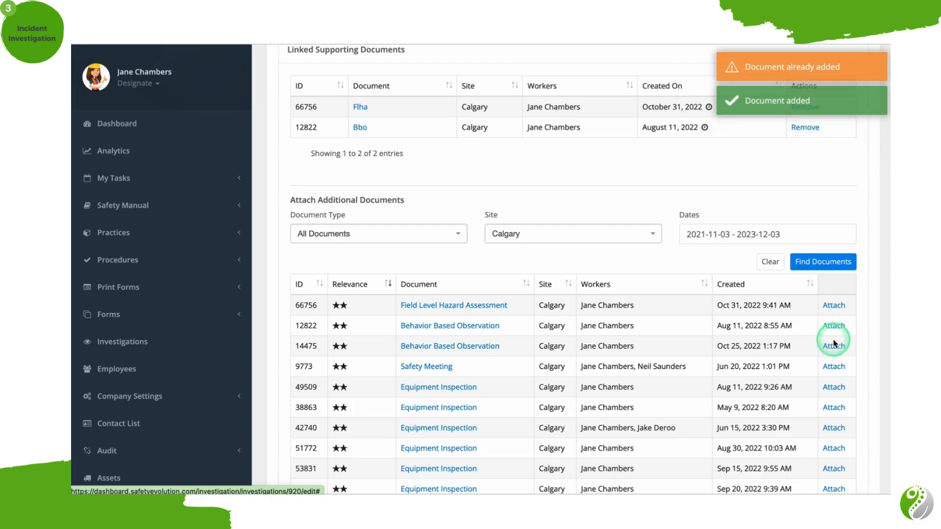
click(834, 347)
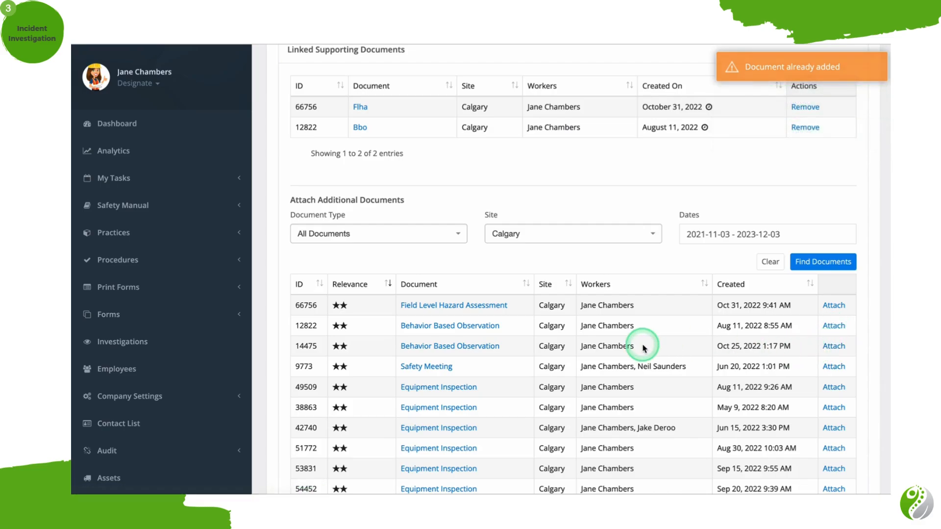
Review the remaining found documents, the linked supporting documents and the External Documents upload area.
scroll(511, 343, down, 2)
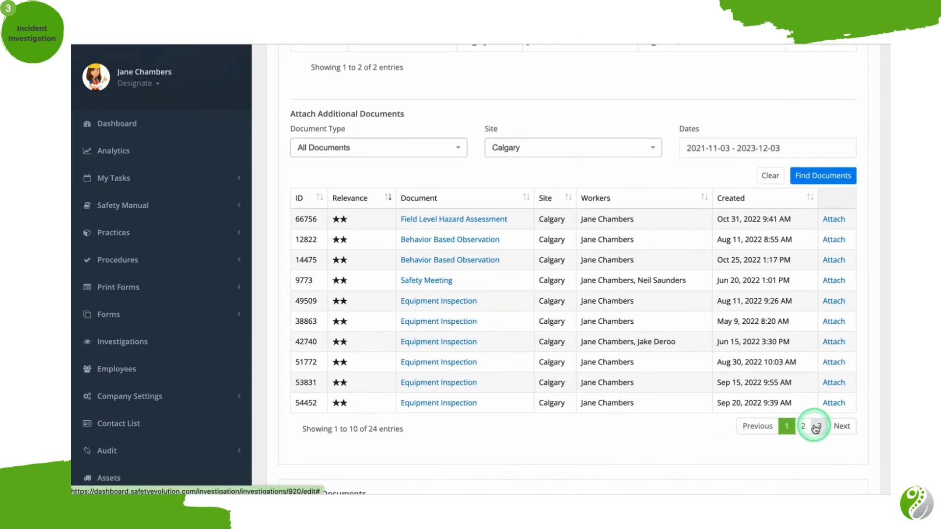
click(833, 403)
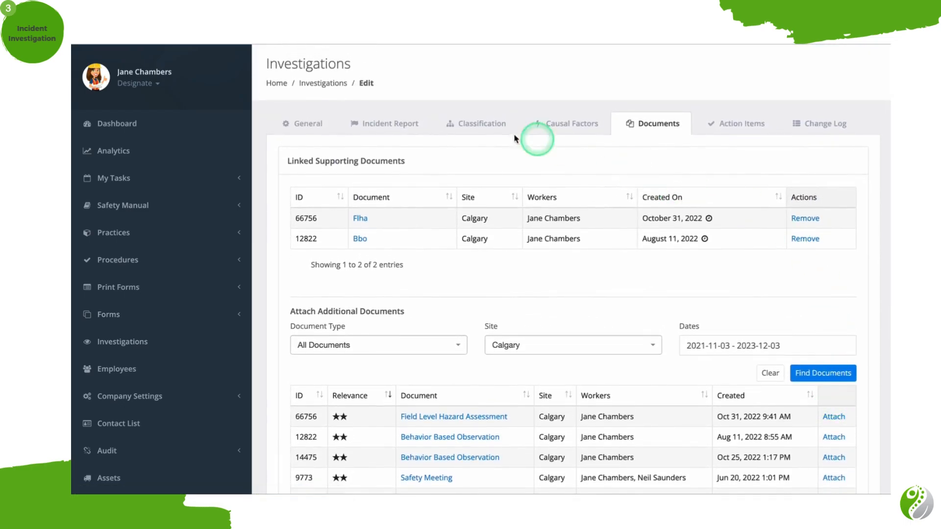
scroll(609, 145, down, 7)
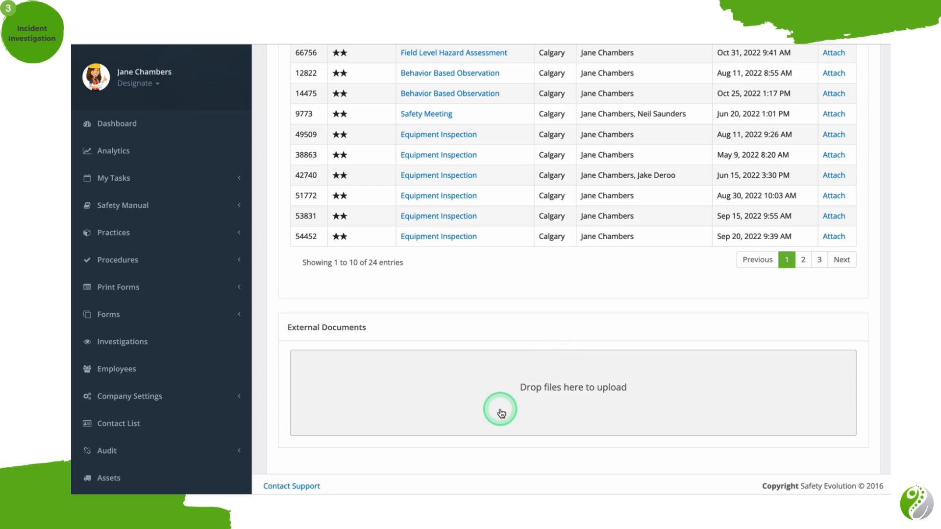
scroll(501, 413, up, 8)
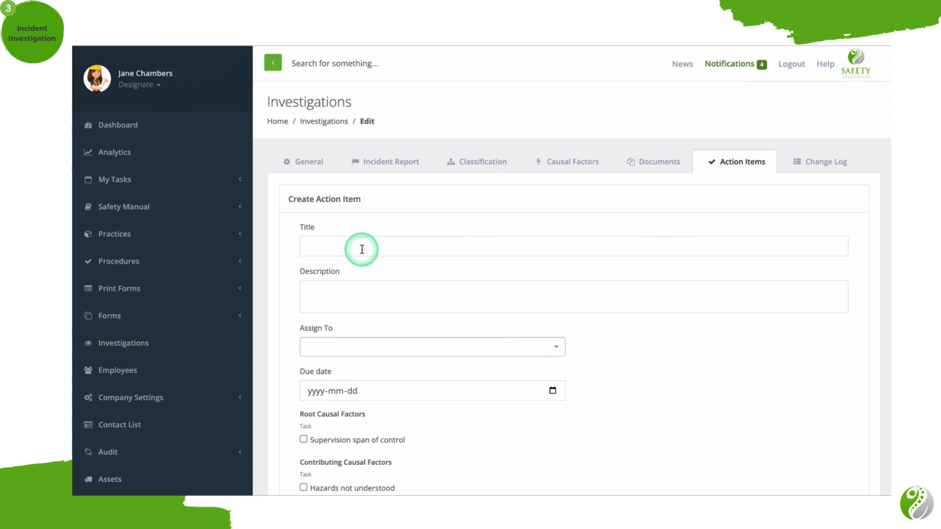
Link the new action item to root factor Supervision span of control and contributing factor Hazards not understood.
scroll(362, 249, down, 1)
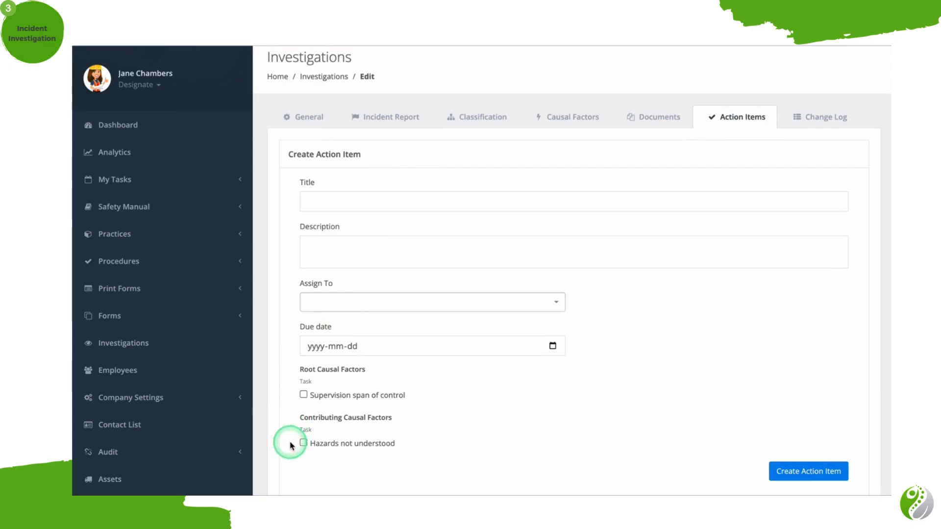
click(303, 395)
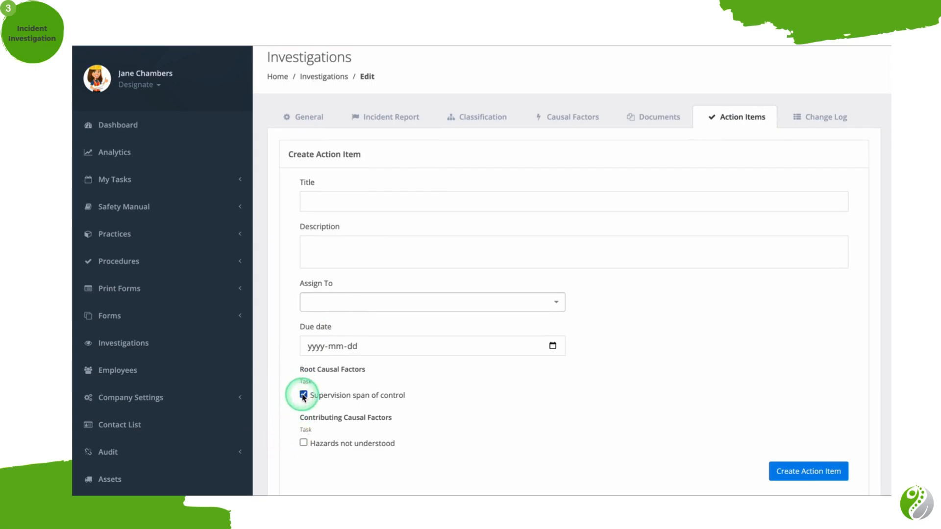
click(303, 443)
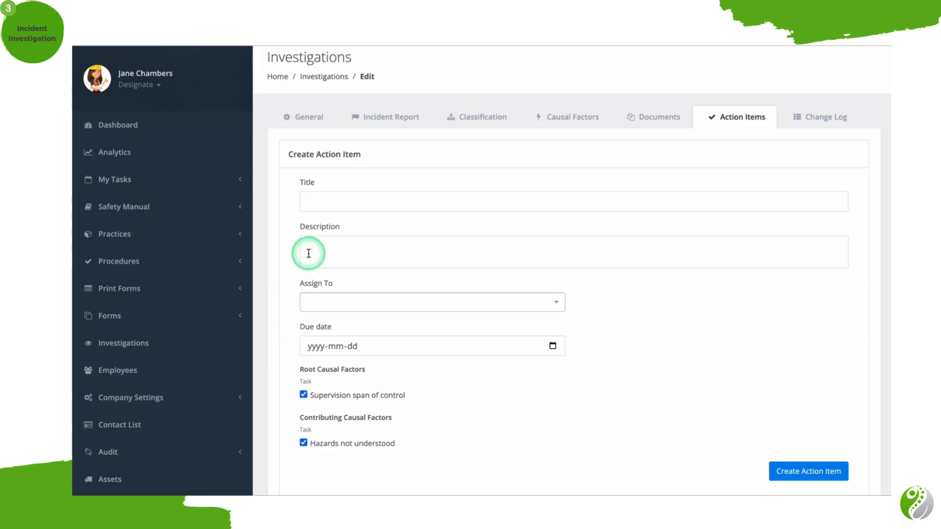
Title the action item "Training for Fatigue Awareness" and enter "..." as its description.
click(360, 199)
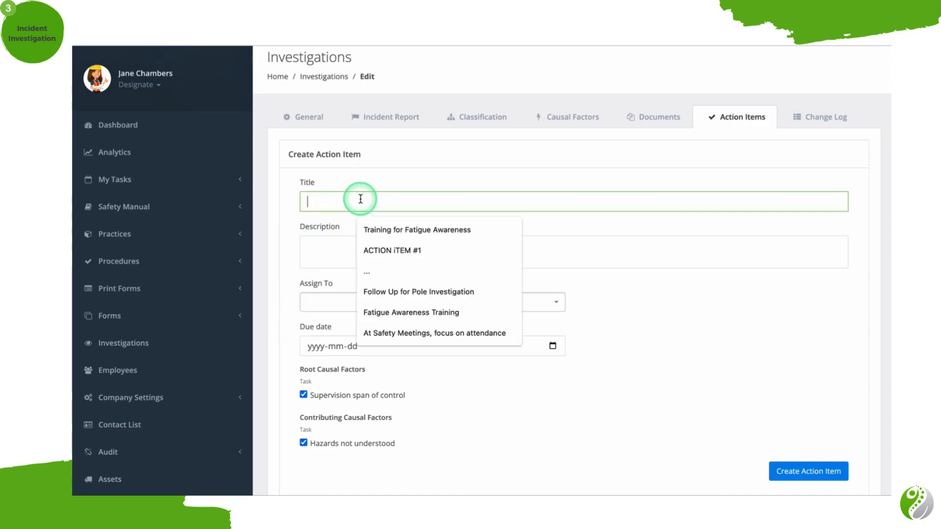
click(377, 230)
click(368, 258)
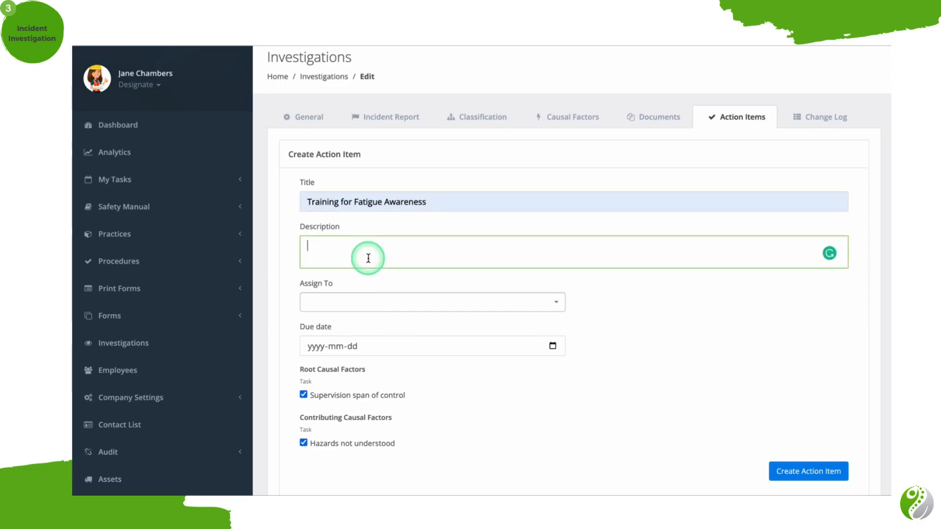
text(...)
Assign the action item to the currently signed-in employee with due date 2023-01-16 and create it.
click(396, 302)
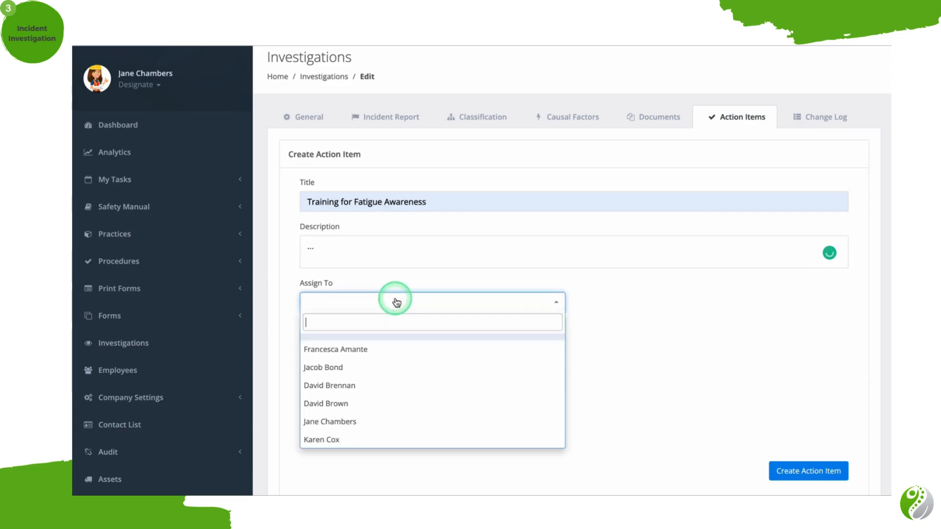
text(jan)
click(374, 340)
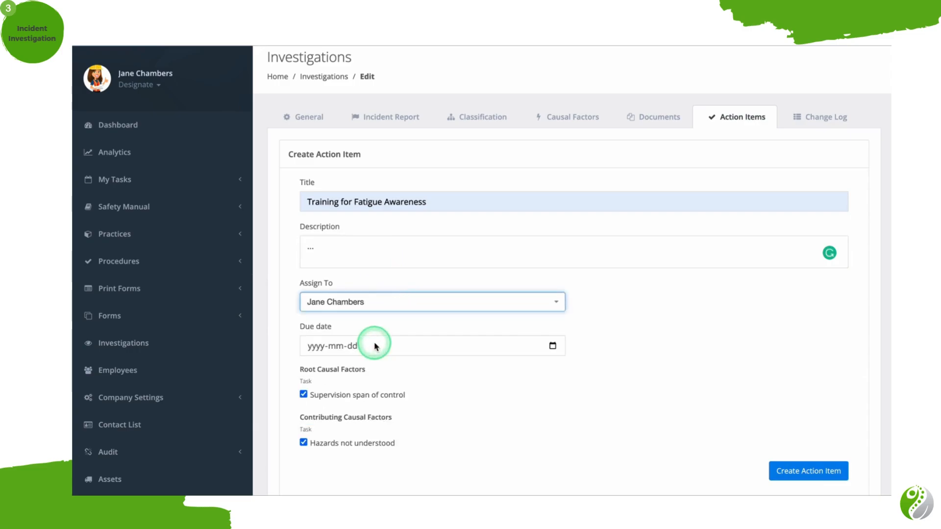
click(553, 346)
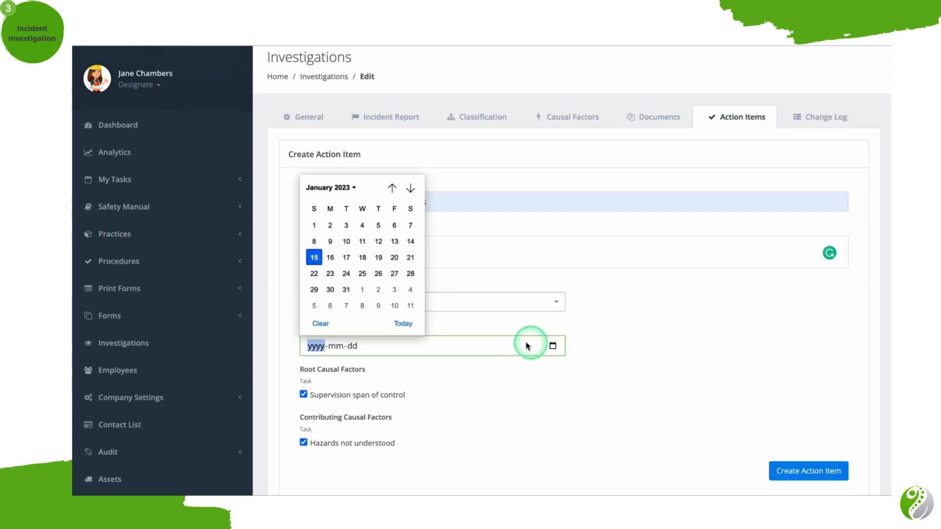
click(339, 256)
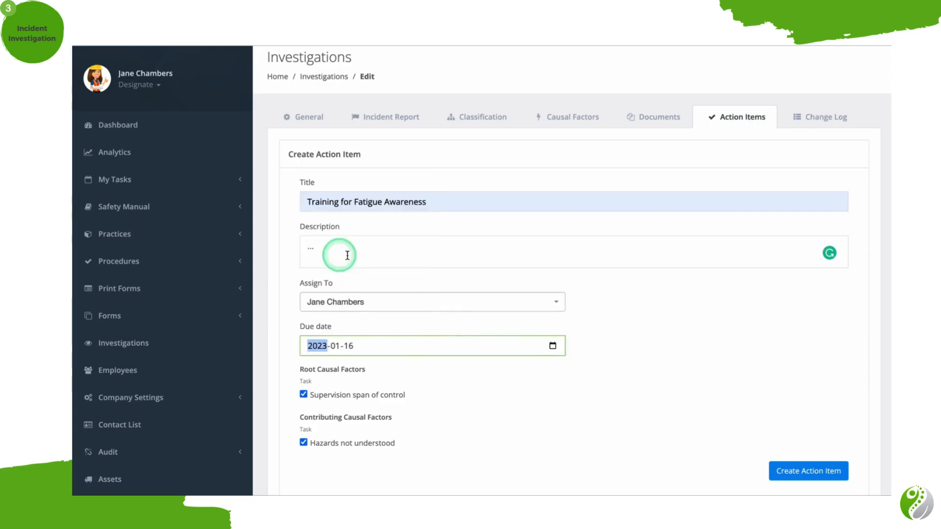
click(817, 473)
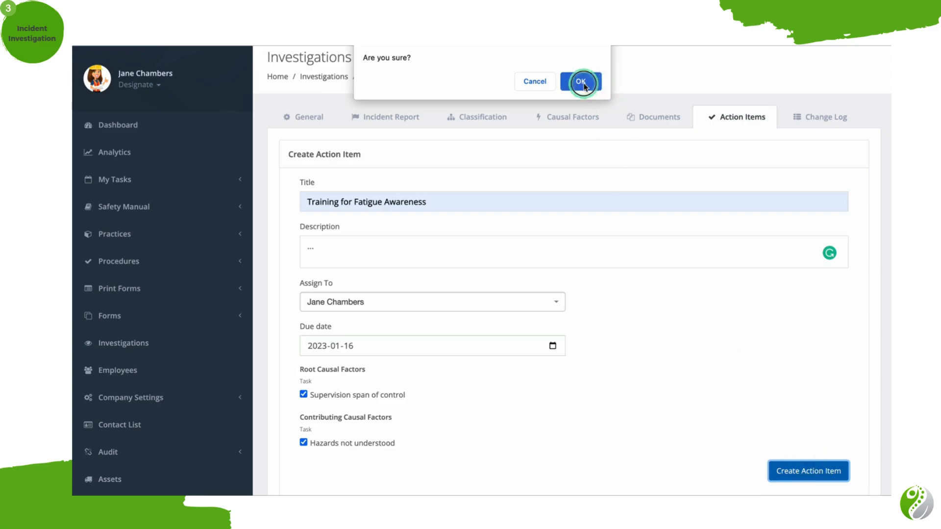
click(581, 82)
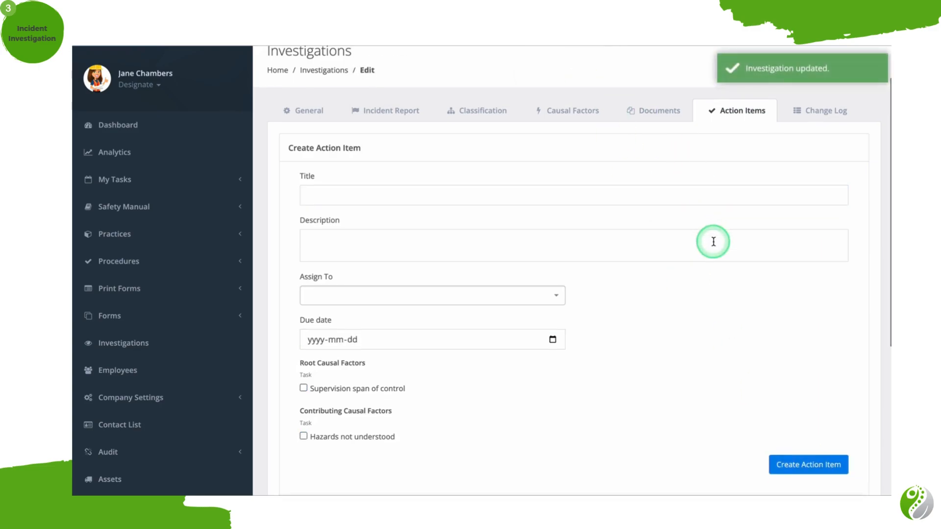
Open the newly created action item and review its details, available actions and comments section.
scroll(710, 243, down, 5)
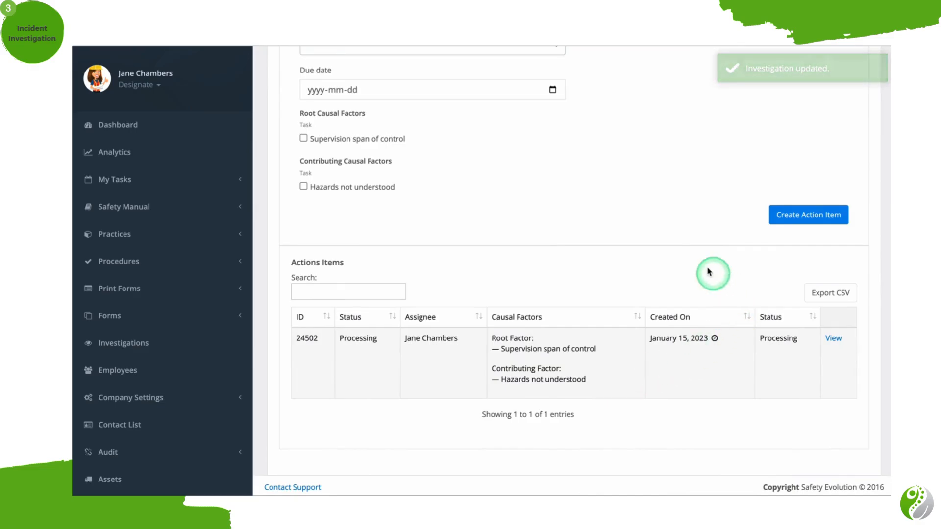
click(833, 338)
scroll(832, 338, down, 1)
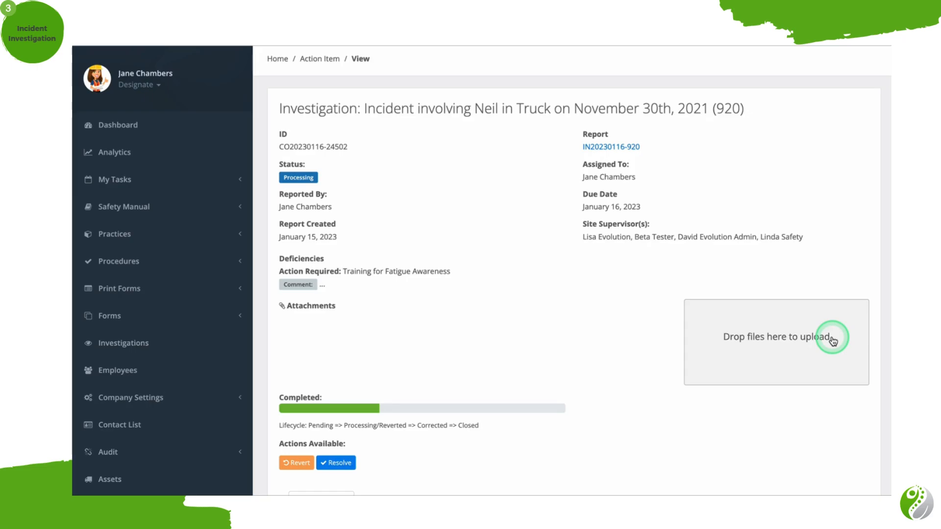
scroll(801, 322, down, 3)
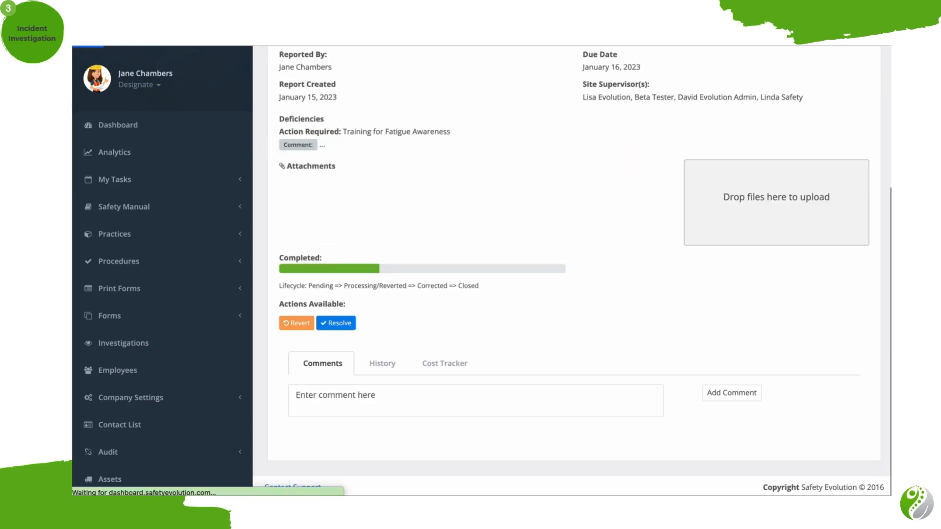
scroll(418, 317, down, 10)
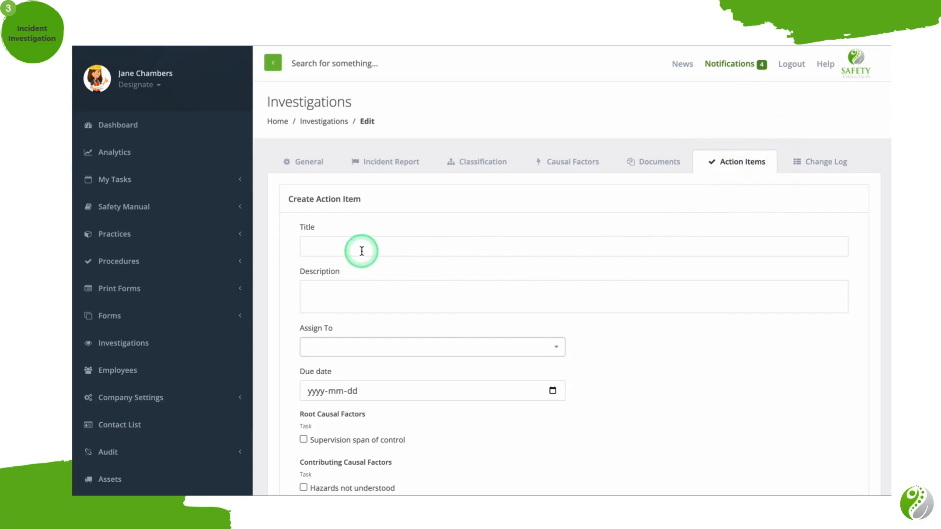
Fill in action item "Training for Fatigue Awareness" with description "...", linked to Supervision span of control and Hazards not understood.
scroll(362, 251, down, 1)
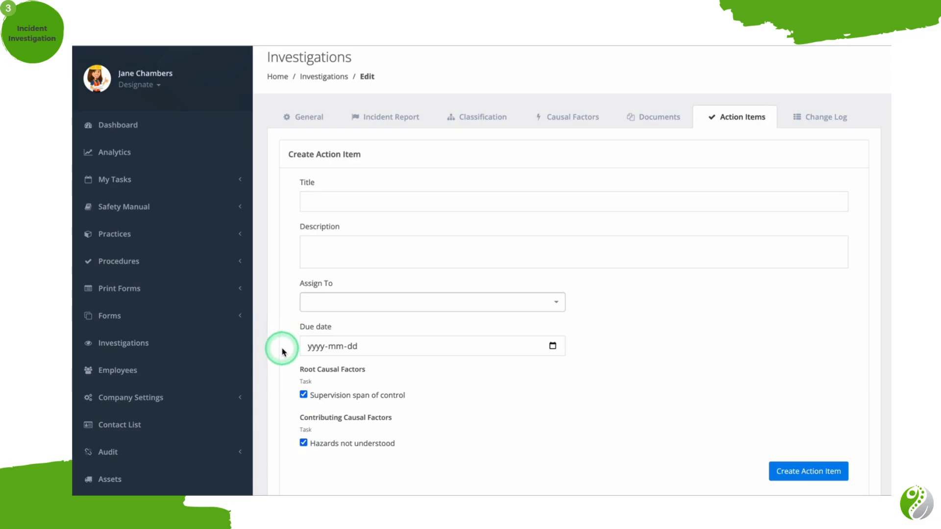
click(360, 199)
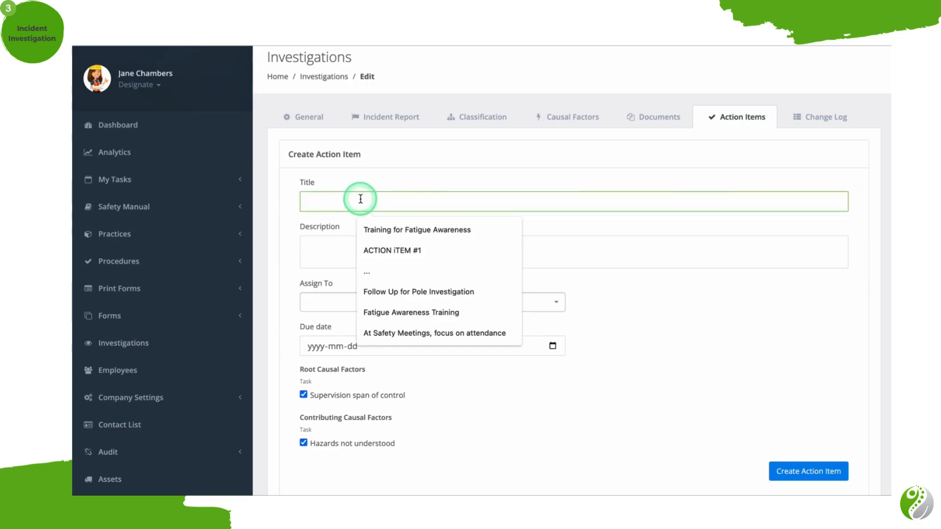
click(378, 229)
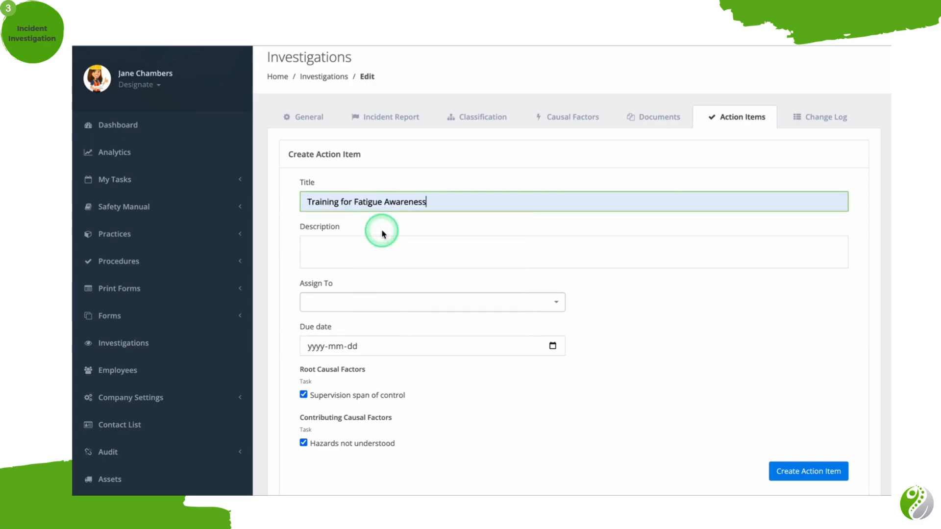
click(368, 258)
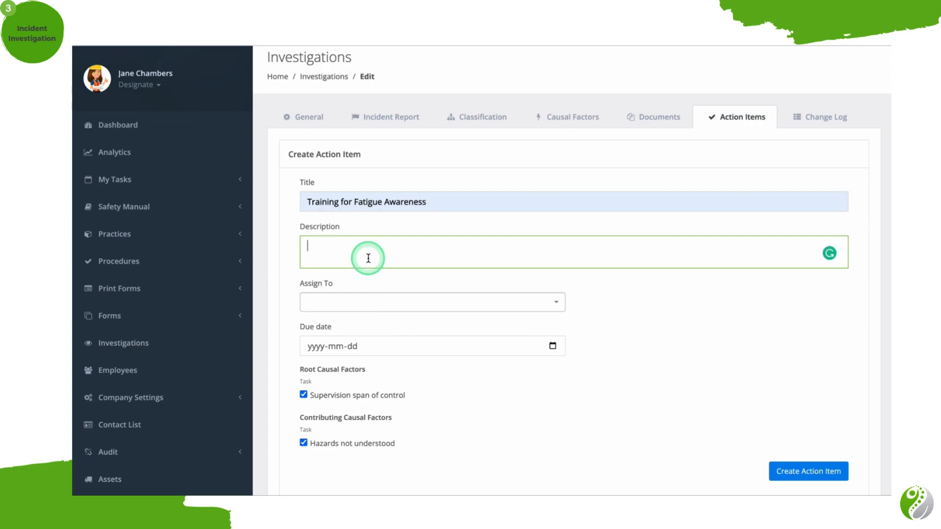
text(...)
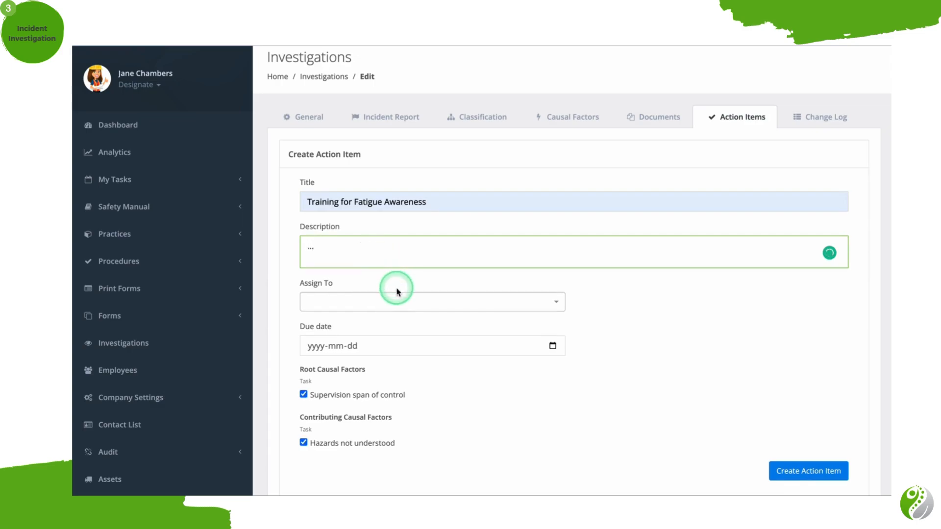
Assign the action item to the signed-in employee, set the due date to 2023-01-16 and create it.
click(396, 301)
text(jan)
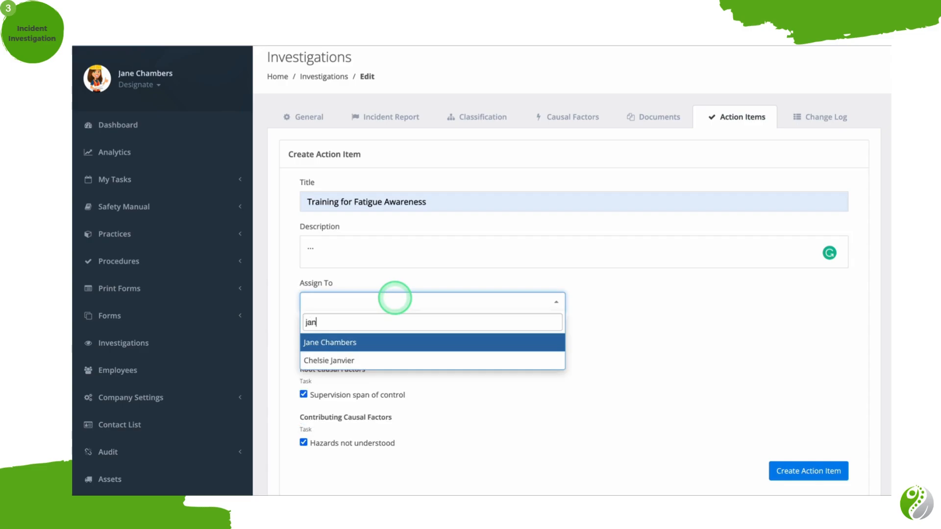
click(375, 340)
click(552, 346)
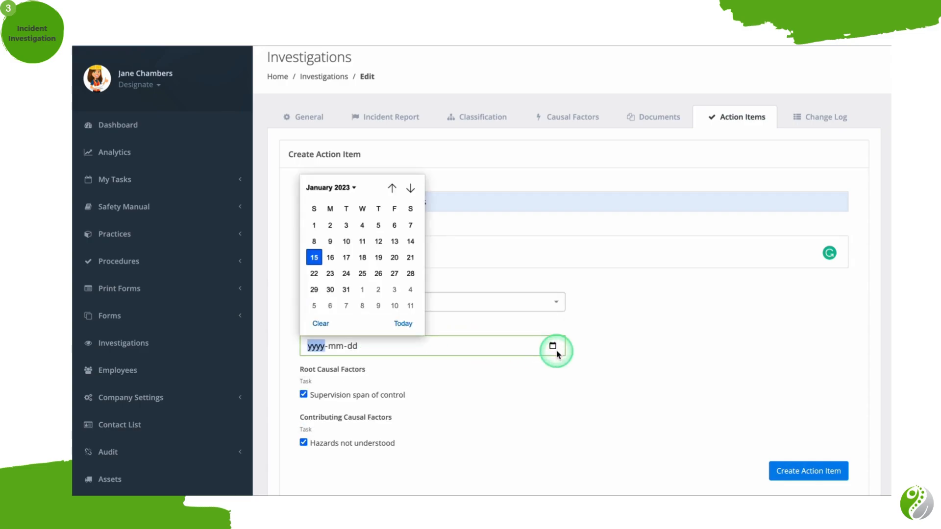
click(330, 257)
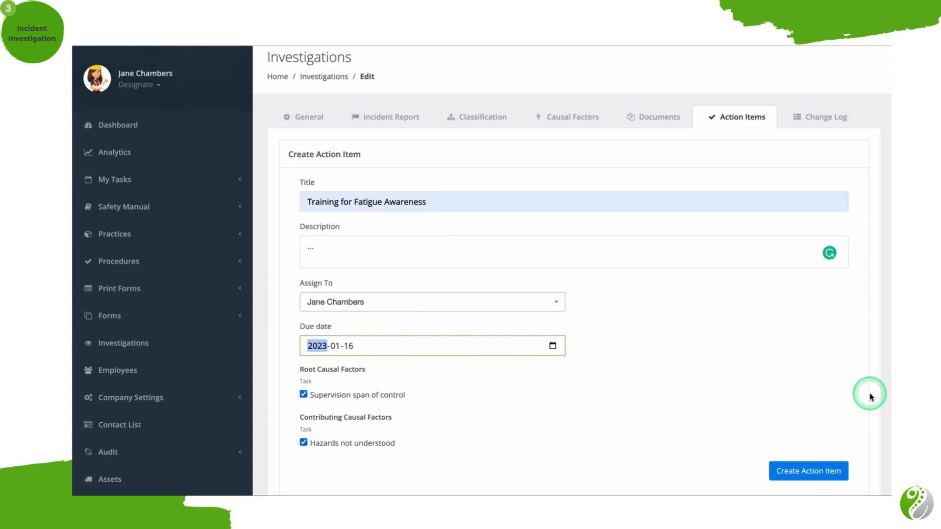
click(817, 472)
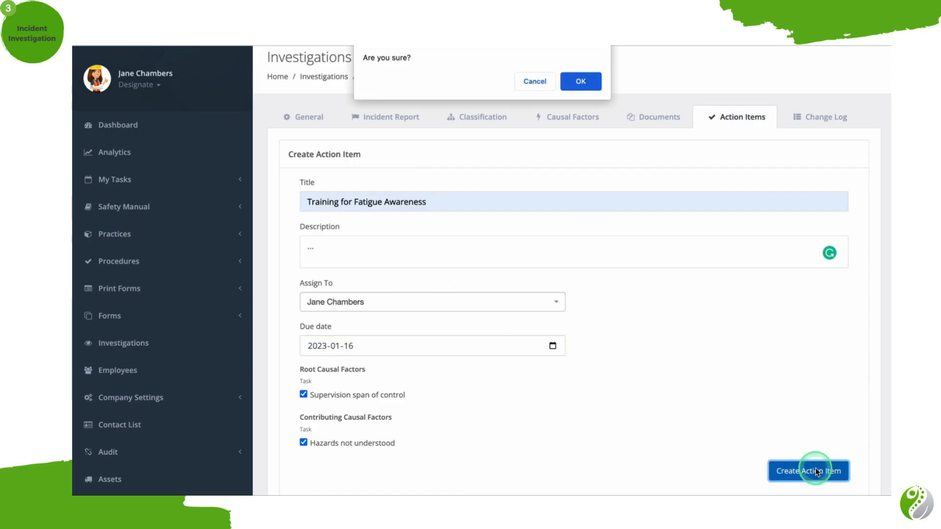
click(598, 82)
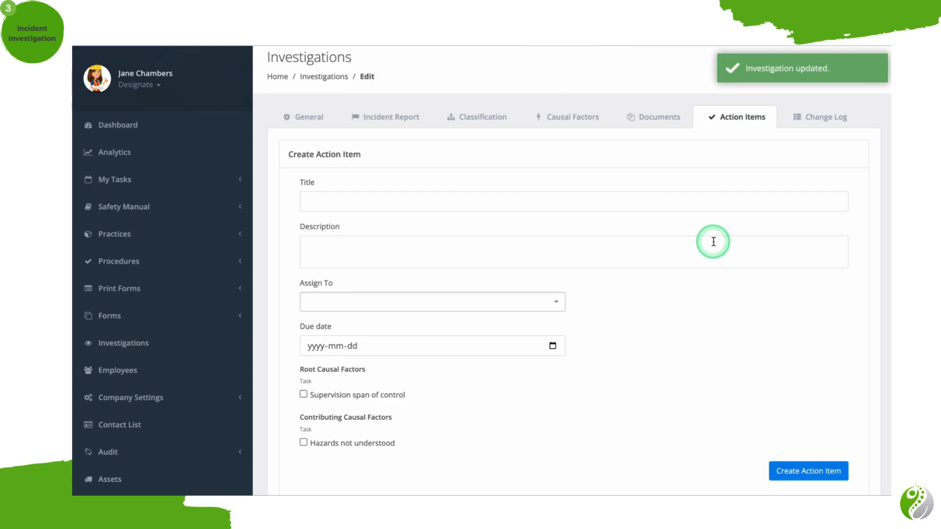
Open the fatigue awareness training action item from the investigation's list and examine its details and available actions.
scroll(714, 242, down, 5)
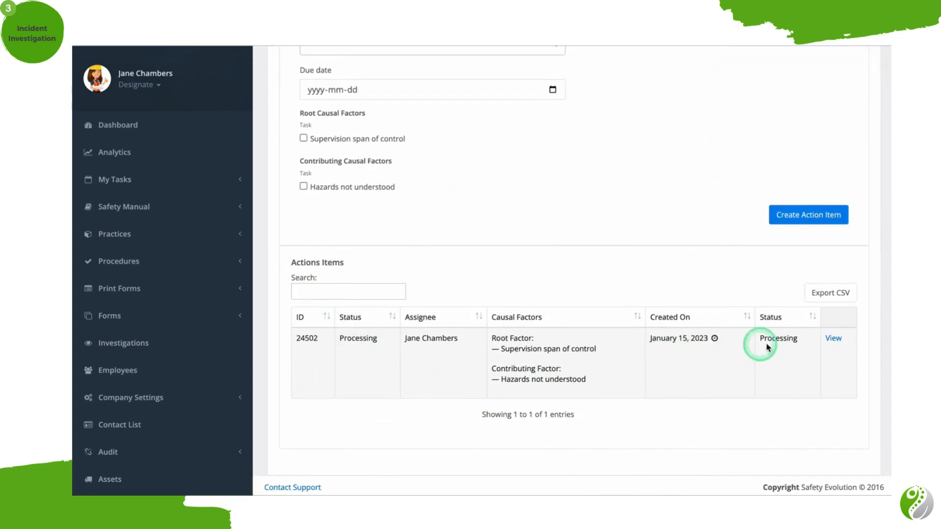
click(833, 339)
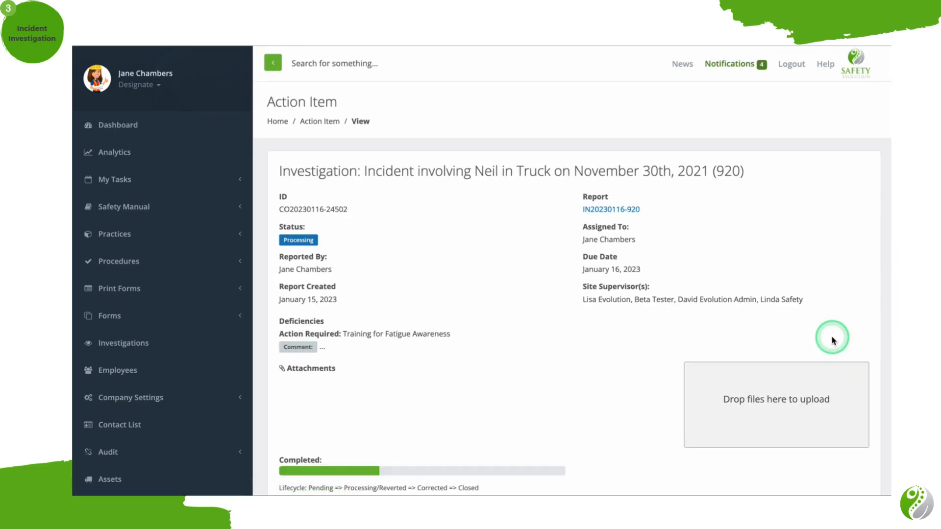
scroll(833, 338, down, 2)
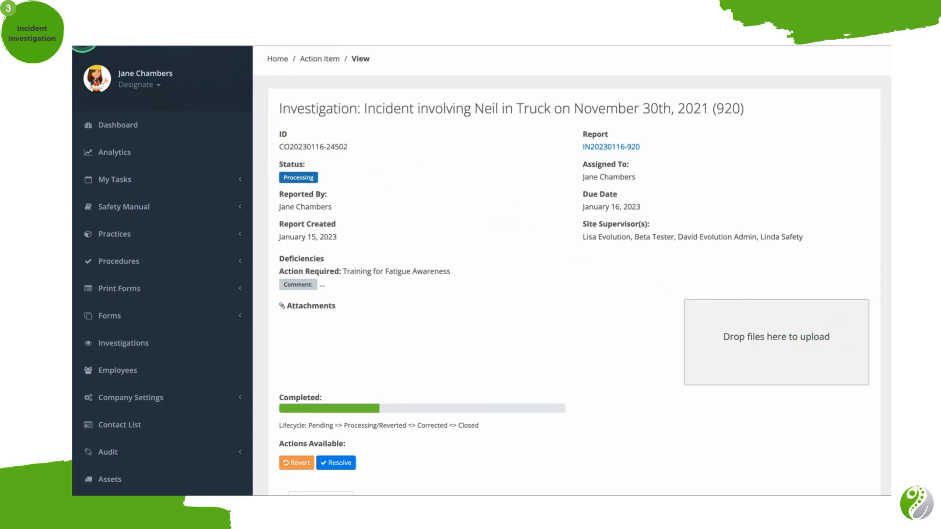
scroll(414, 308, down, 3)
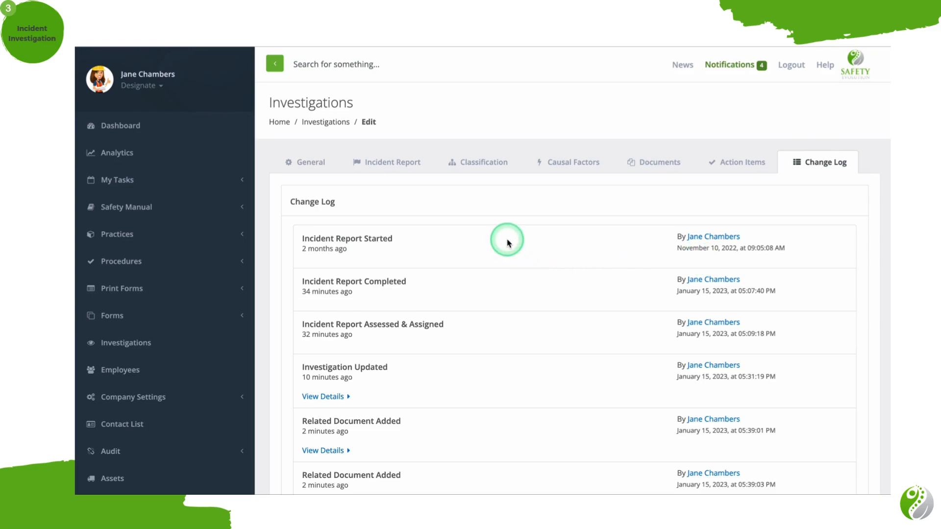
Review the investigation's change log, from the started incident report to the added action item.
scroll(507, 243, down, 2)
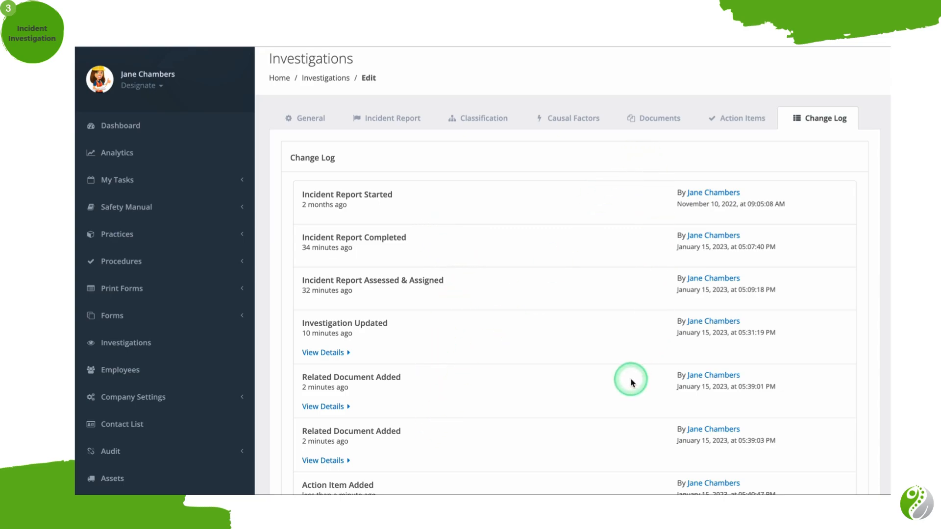
scroll(631, 383, down, 2)
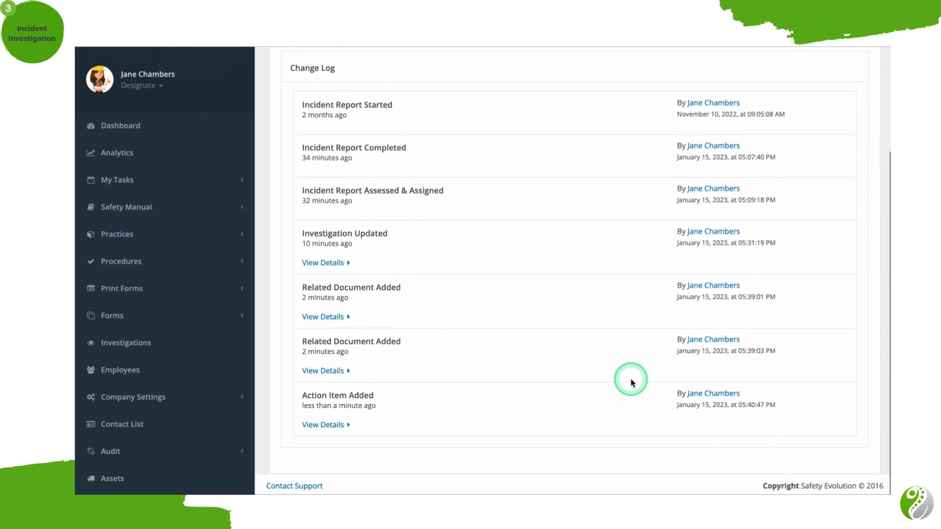
scroll(631, 383, up, 3)
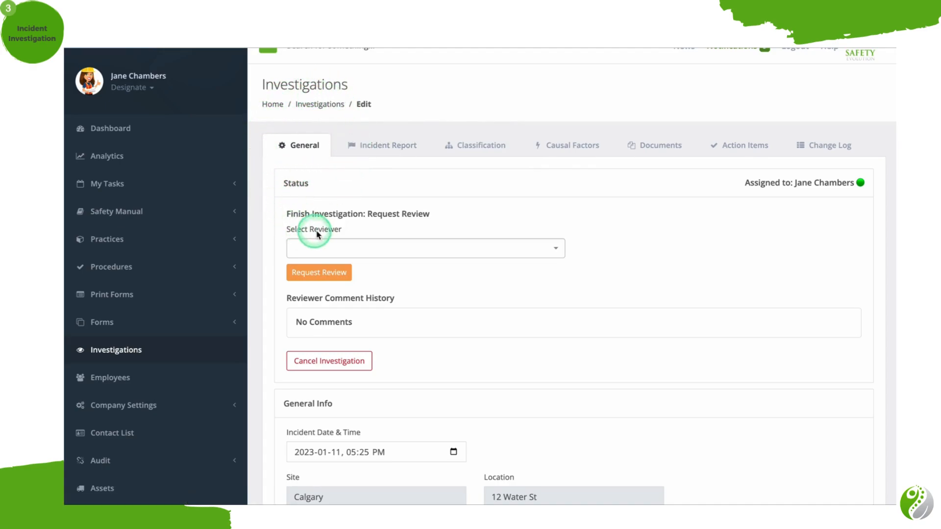
Select the signed-in employee as reviewer in the investigation's general settings and request the review.
click(461, 256)
text(jan)
click(423, 291)
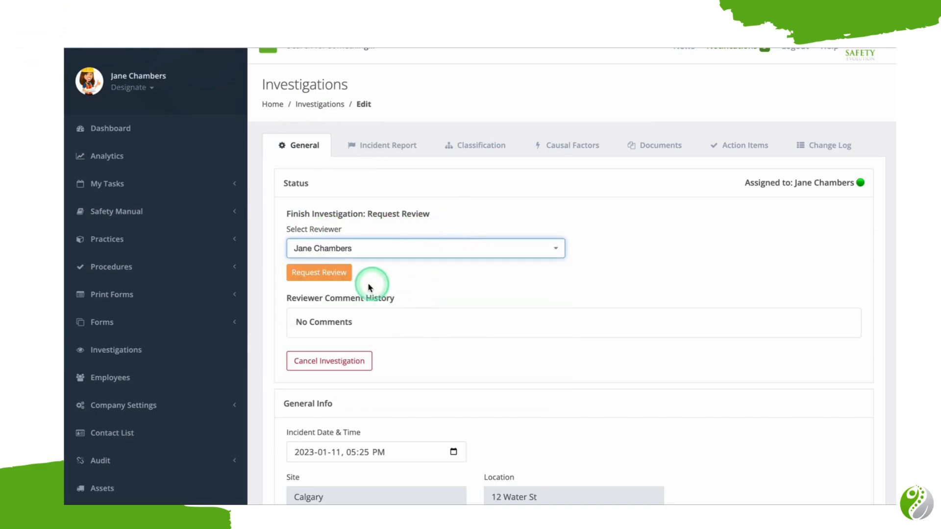
click(337, 273)
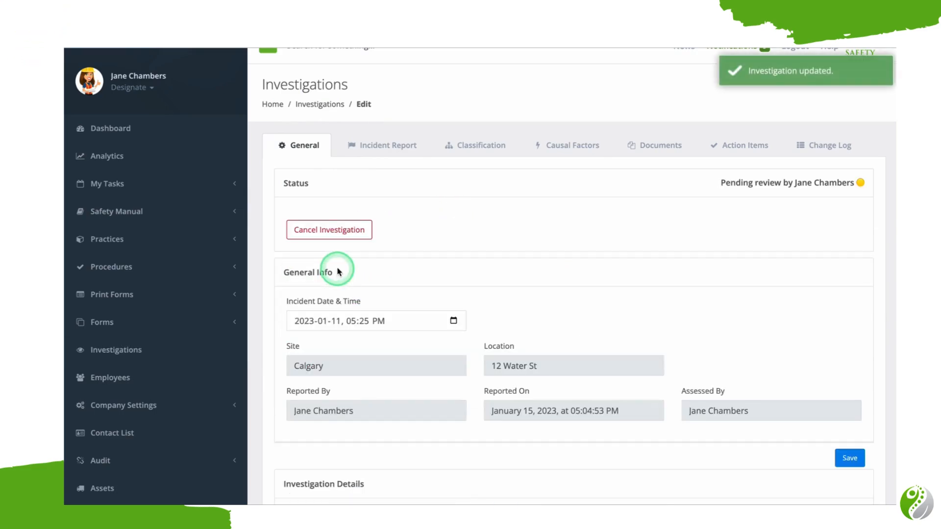
Return to the investigations overview and open the review of the pending November 30th, 2021 truck incident investigation.
click(154, 351)
scroll(469, 394, down, 1)
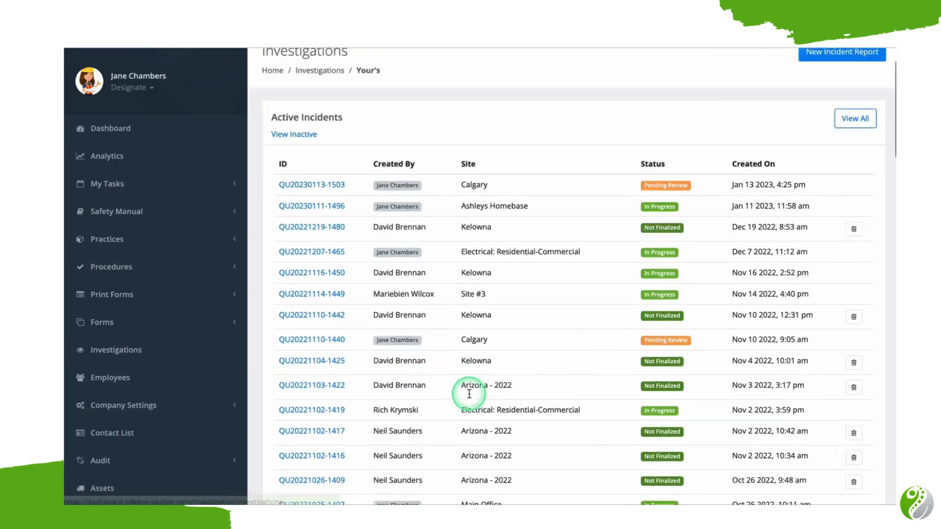
scroll(469, 394, down, 10)
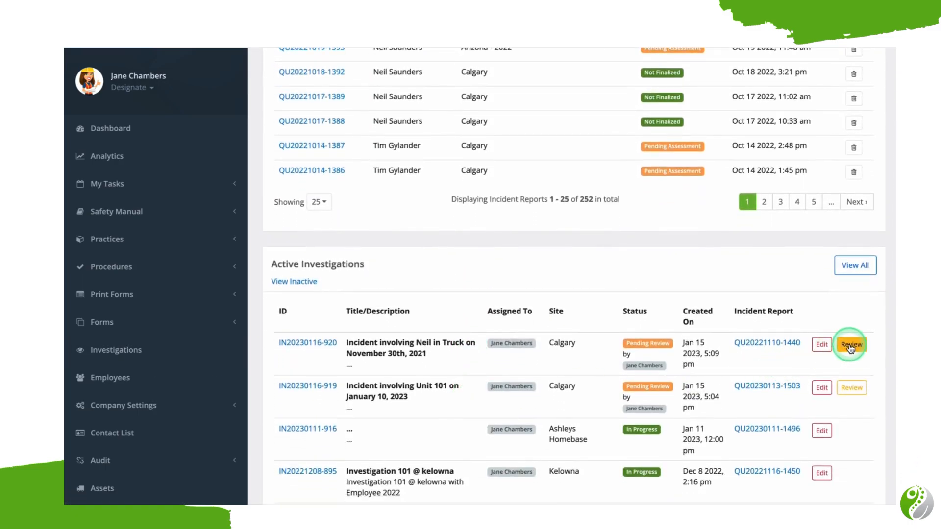
click(850, 346)
click(417, 215)
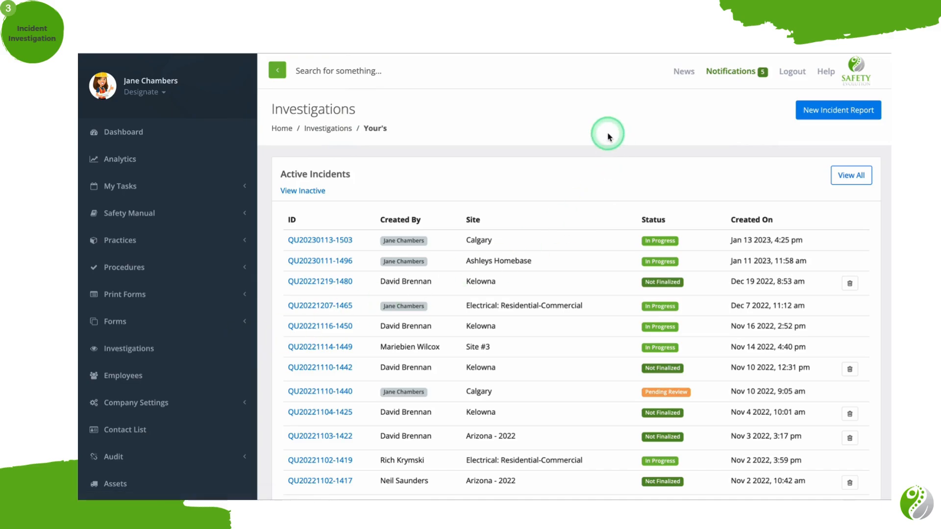
Open the complete list of incidents and investigations and examine its filters and combined results table.
scroll(770, 205, down, 1)
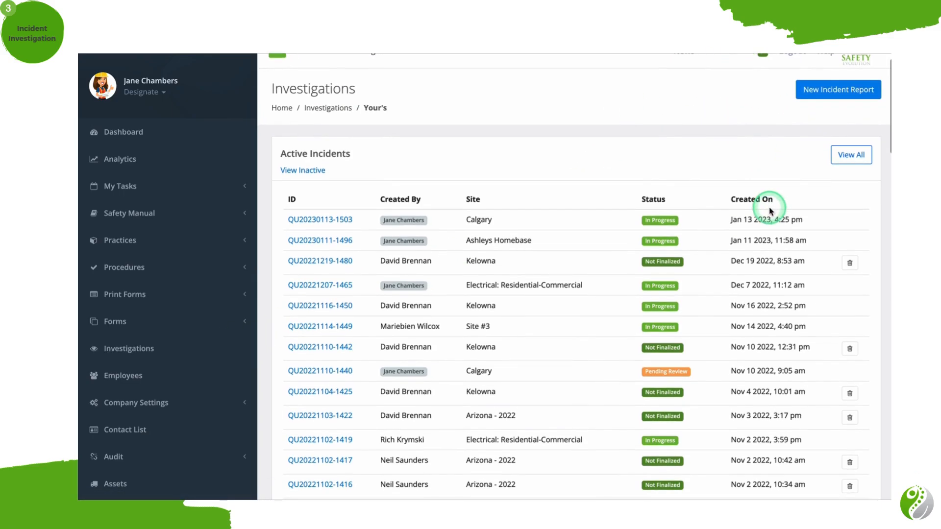
click(852, 156)
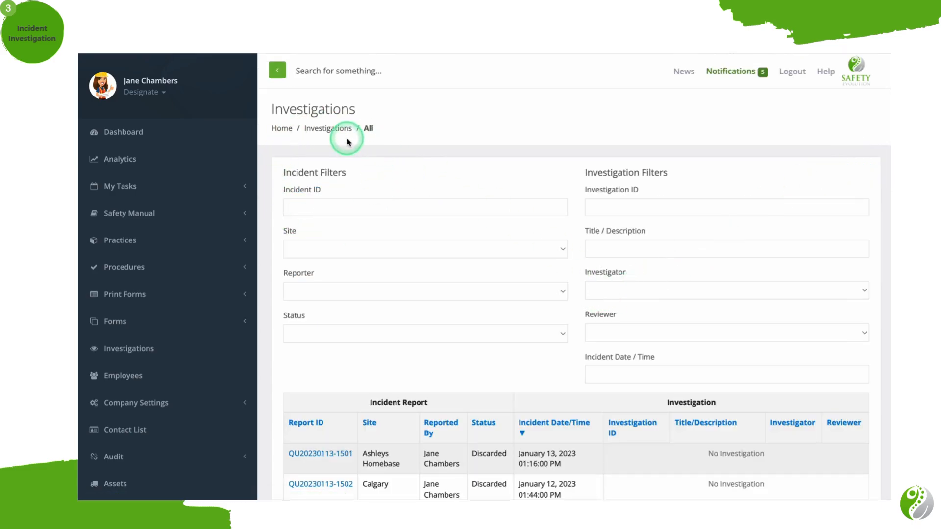
scroll(618, 189, down, 5)
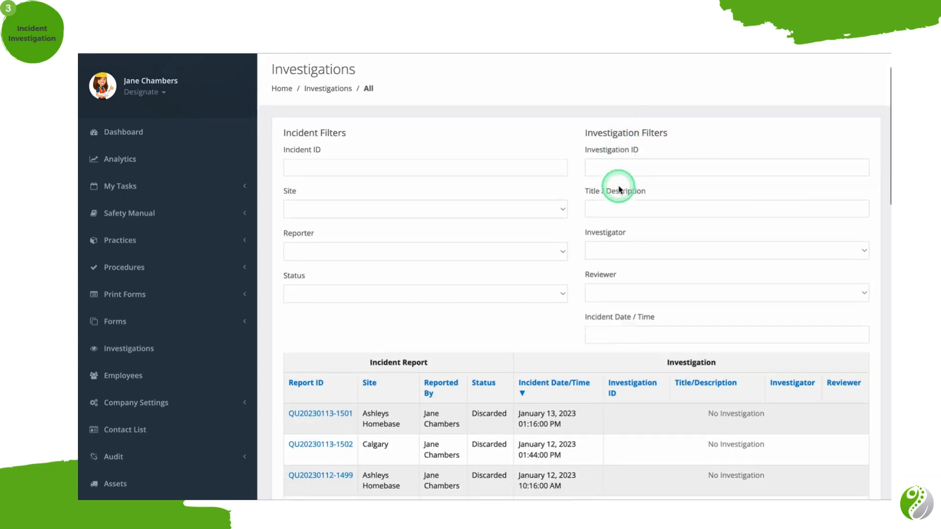
scroll(619, 190, down, 1)
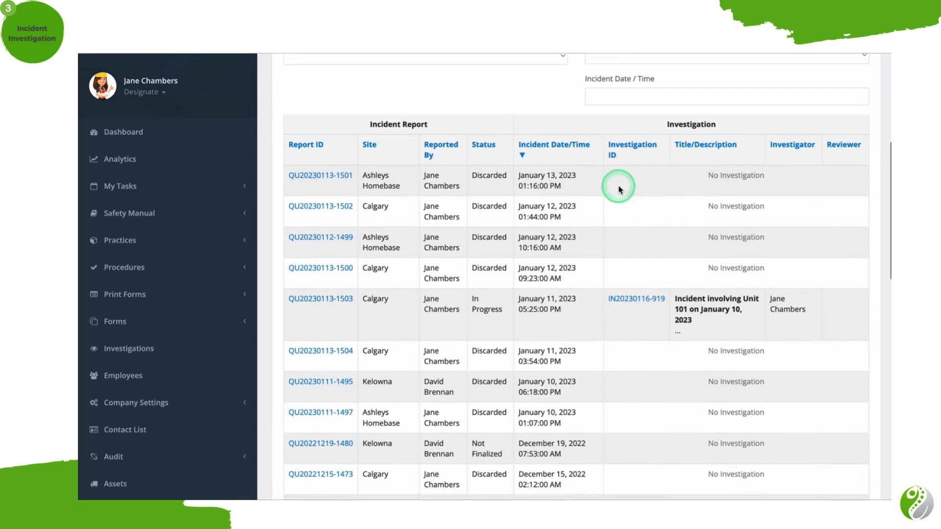